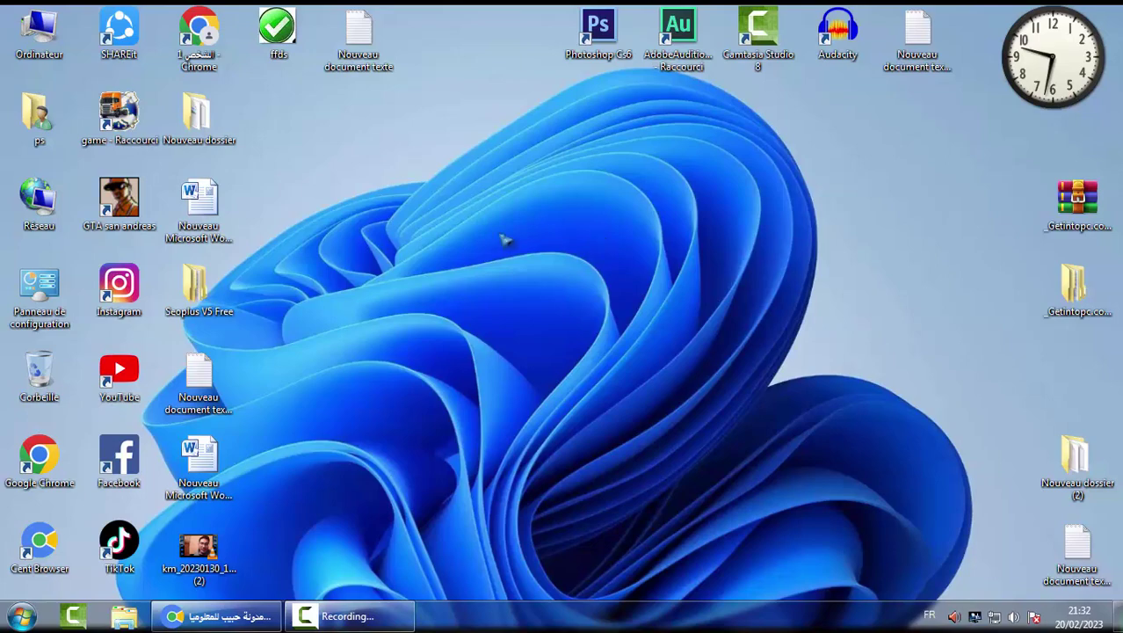
Switch to the browser and start a new video upload for the YouTube channel, opening the file selection dialog.
left_click(227, 615)
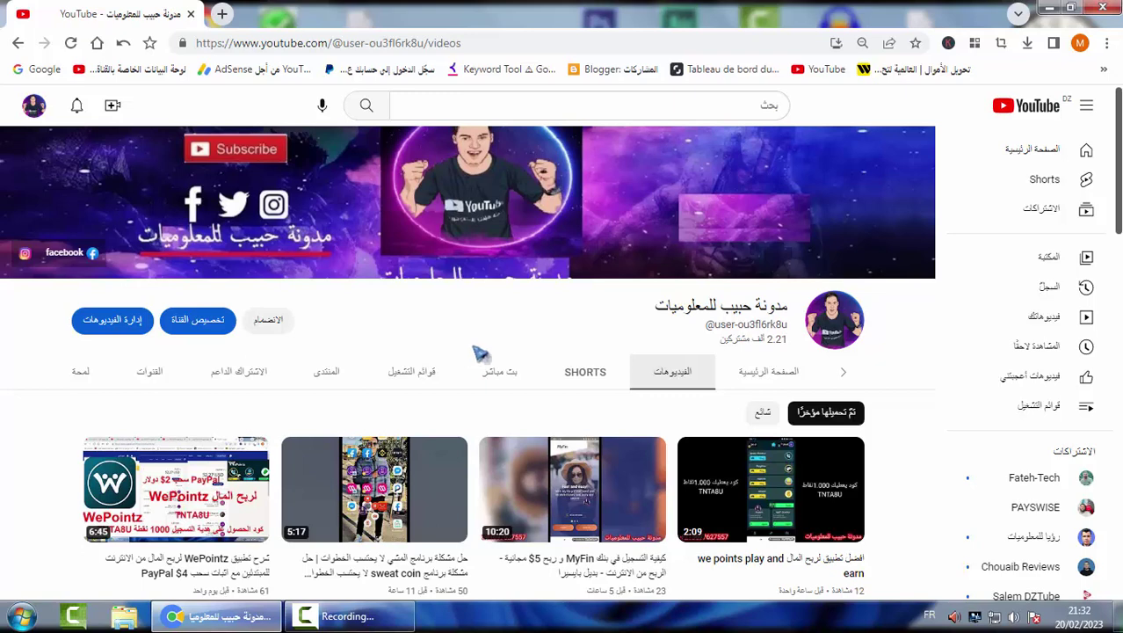
left_click(113, 105)
left_click(148, 143)
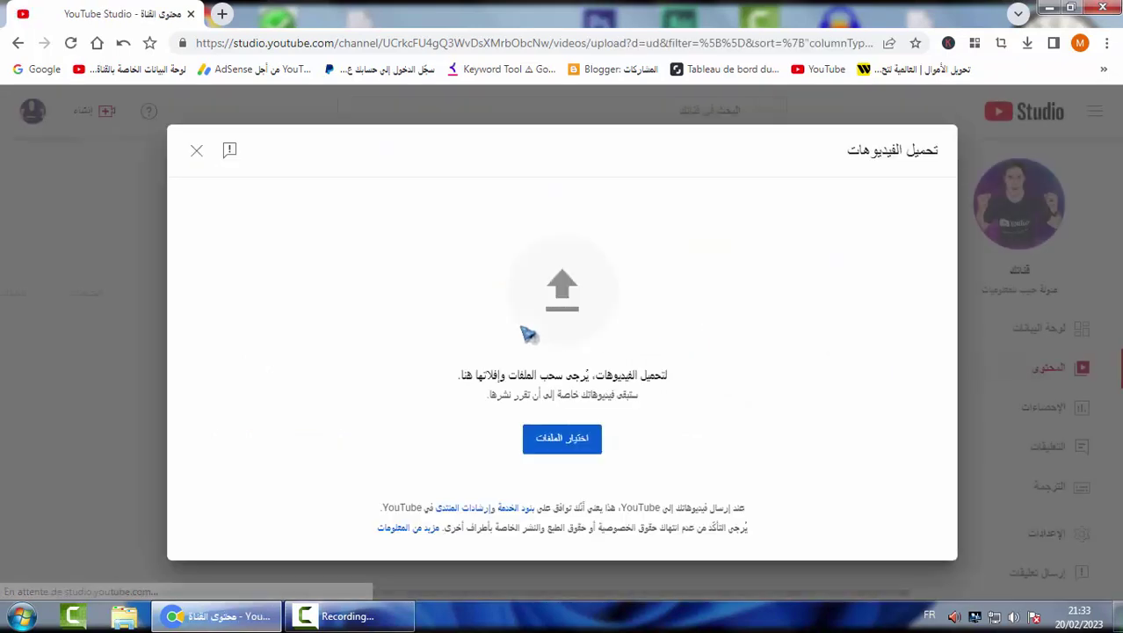
left_click(574, 451)
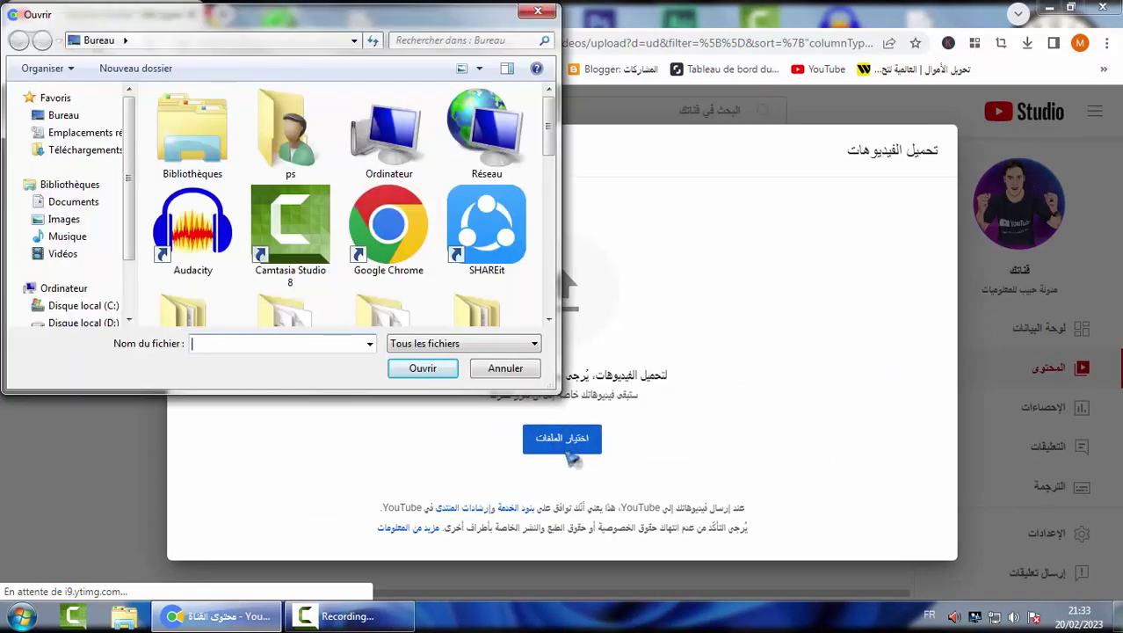
Upload the video mobizen_20230217_203225 from ps > Téléchargements > SHAREit > M2010J19SG > video.
double_click(290, 132)
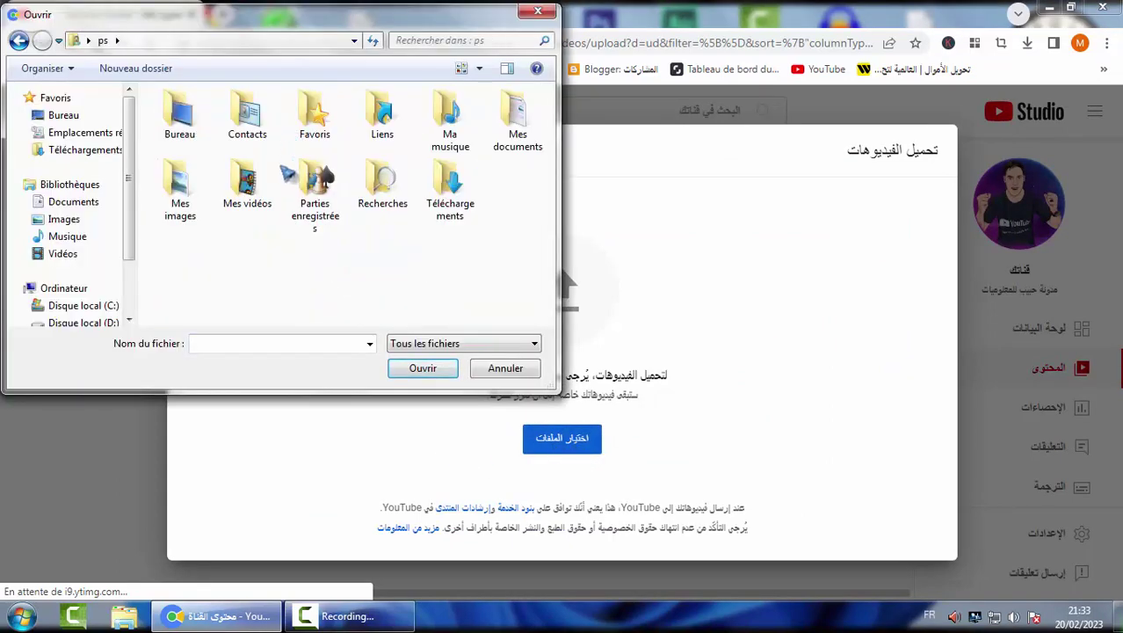
double_click(450, 189)
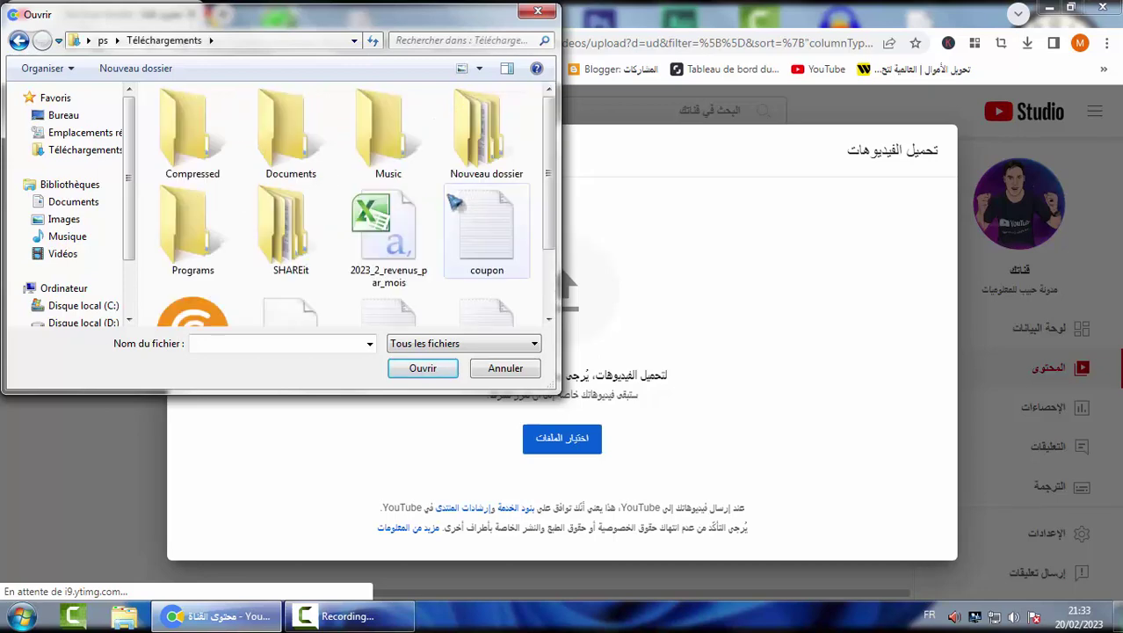
double_click(323, 222)
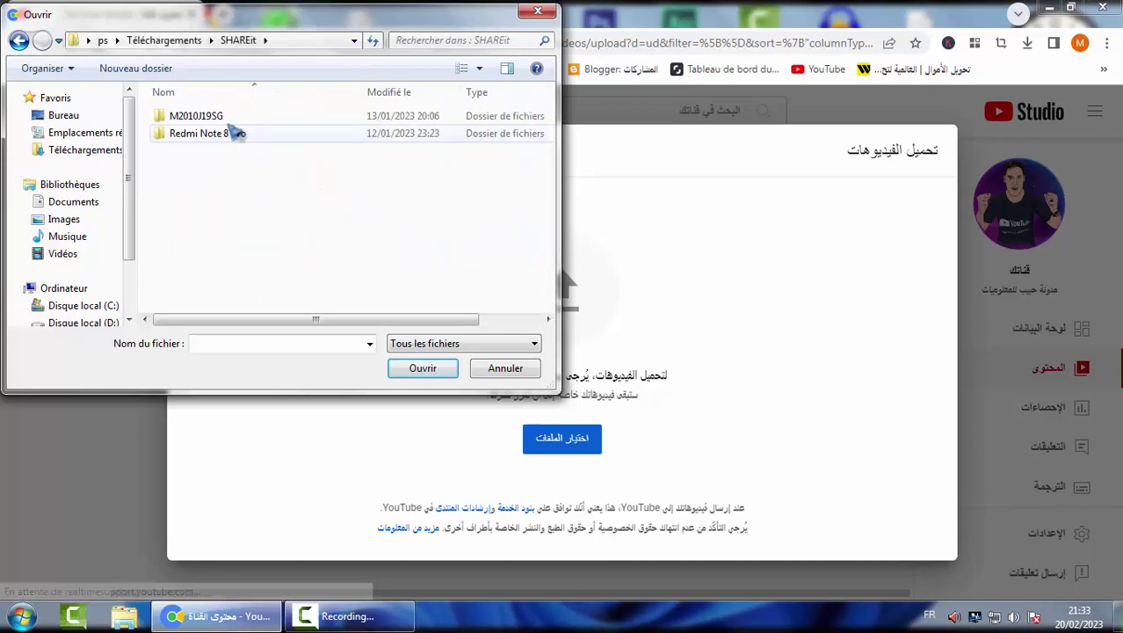
double_click(230, 119)
double_click(178, 129)
left_click(202, 140)
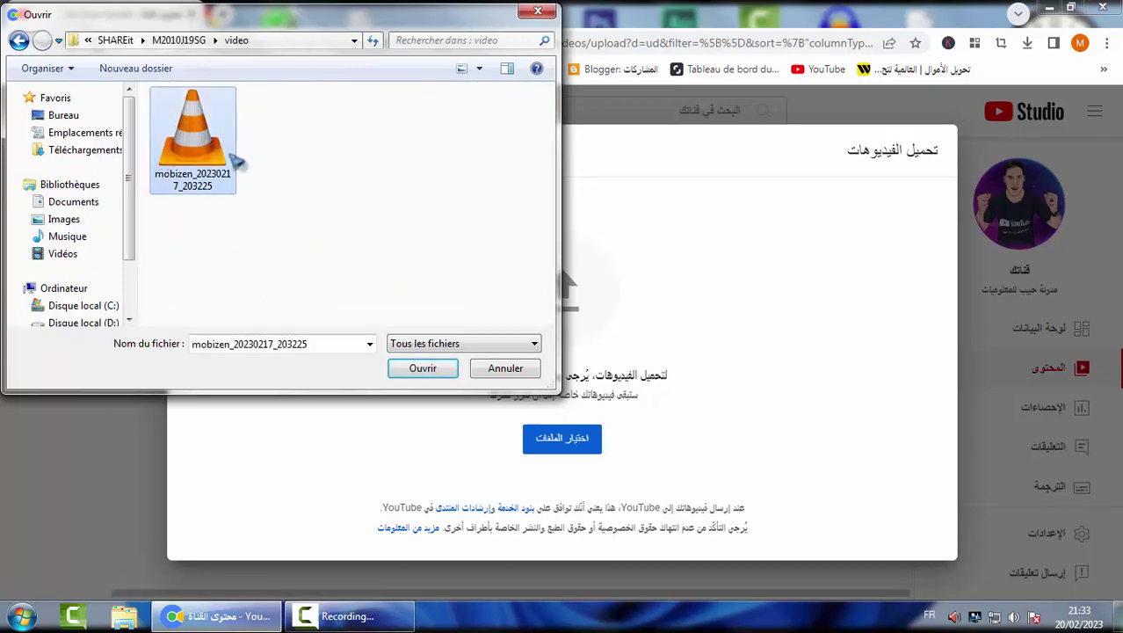
left_click(395, 370)
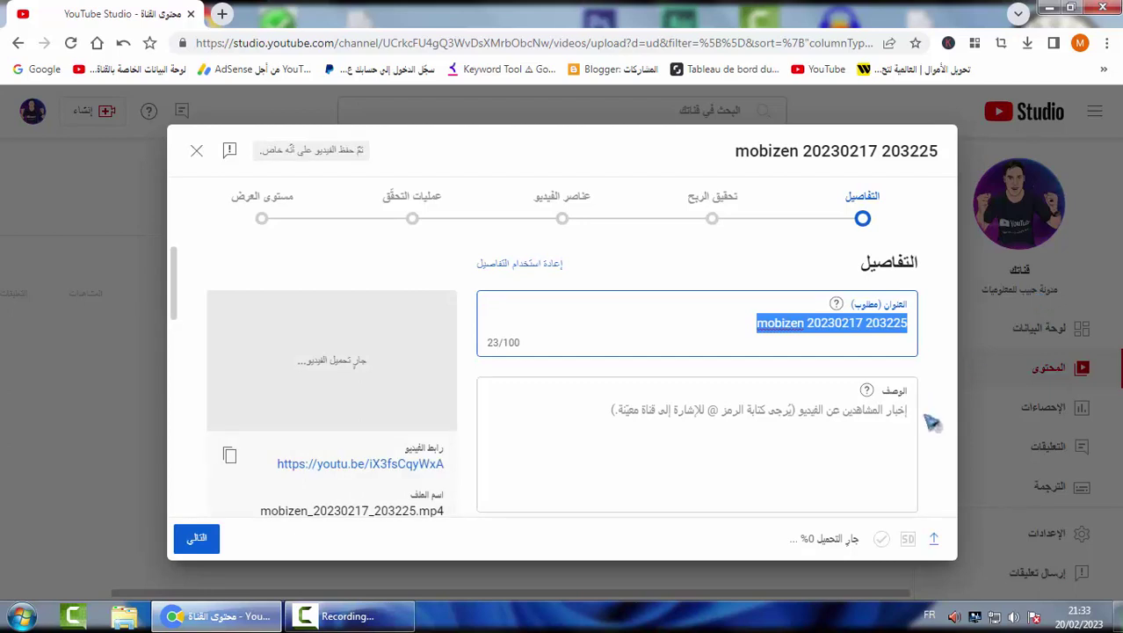
Open the lower Nouveau Microsoft Word document from the desktop and copy the WePointz title line at the document's end.
left_click(215, 617)
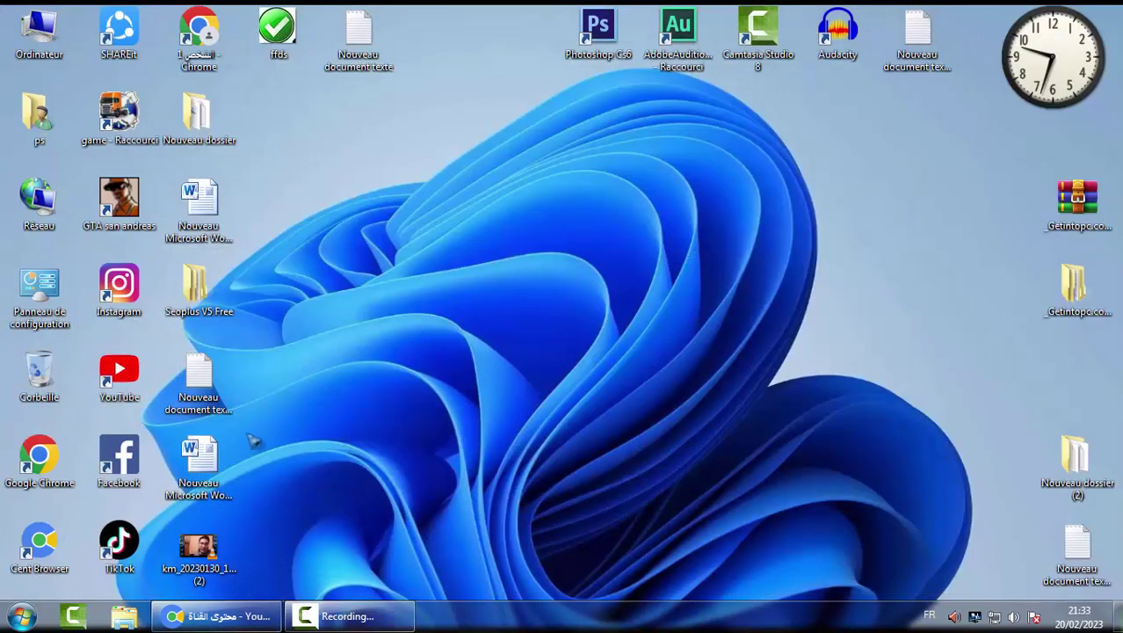
double_click(211, 468)
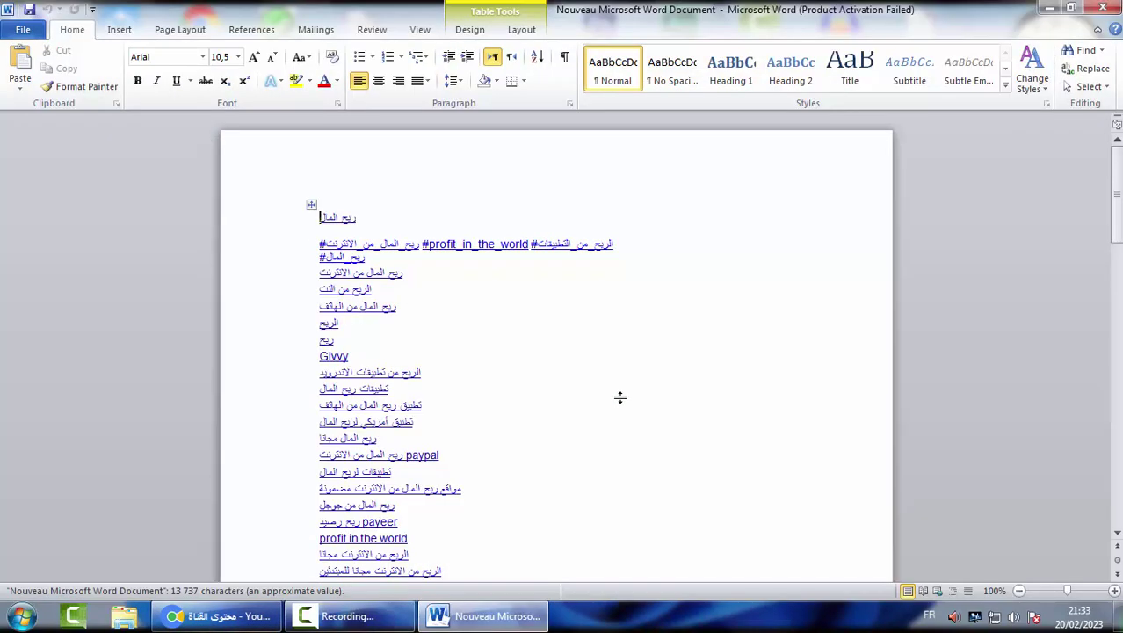
scroll(620, 398, "down", 15)
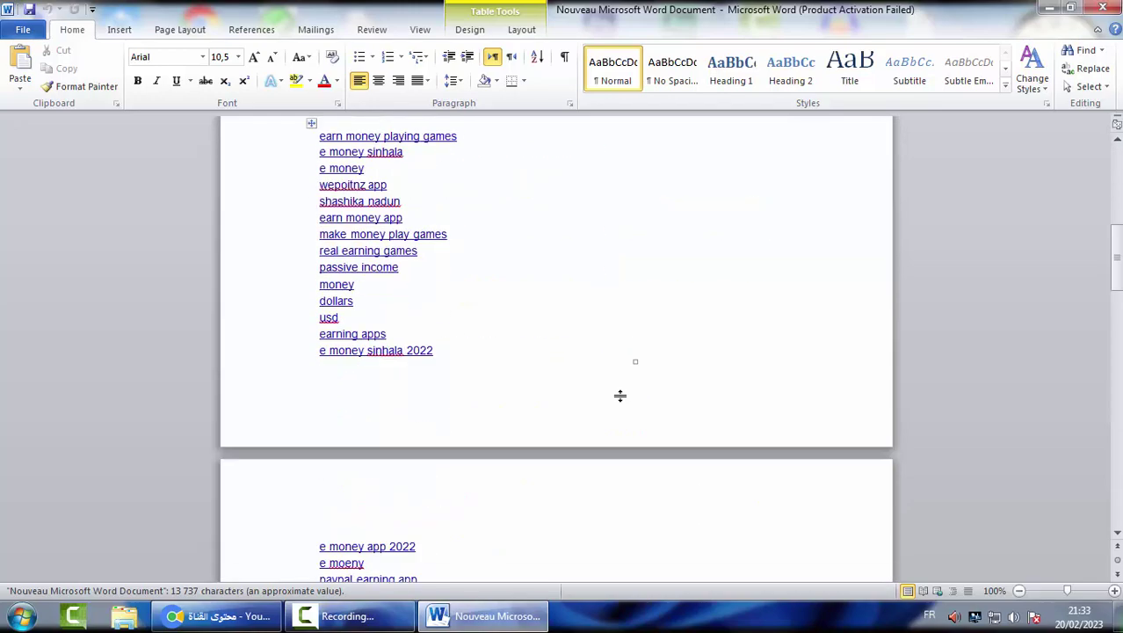
scroll(620, 396, "down", 20)
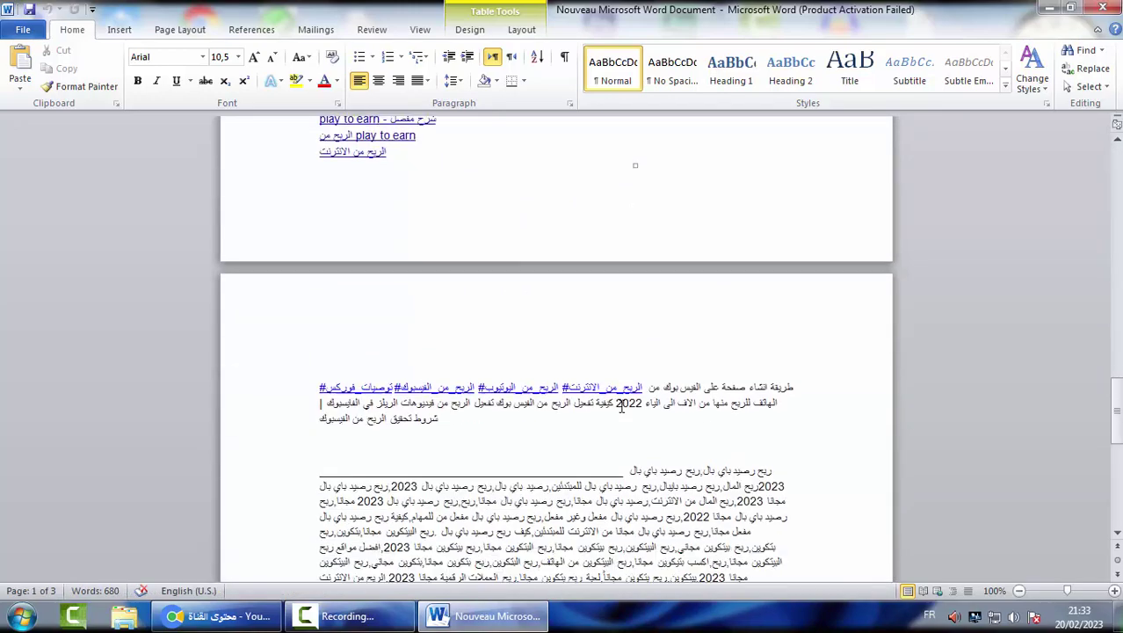
scroll(622, 409, "down", 4)
left_click_drag(543, 492, 326, 477)
right_click(379, 494)
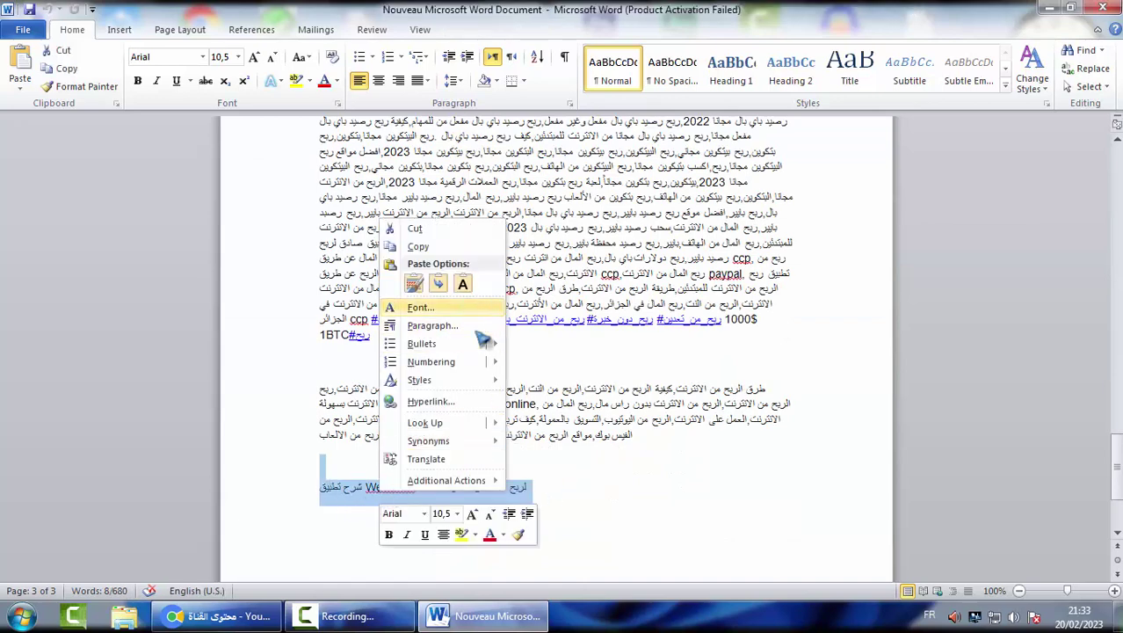
left_click(417, 246)
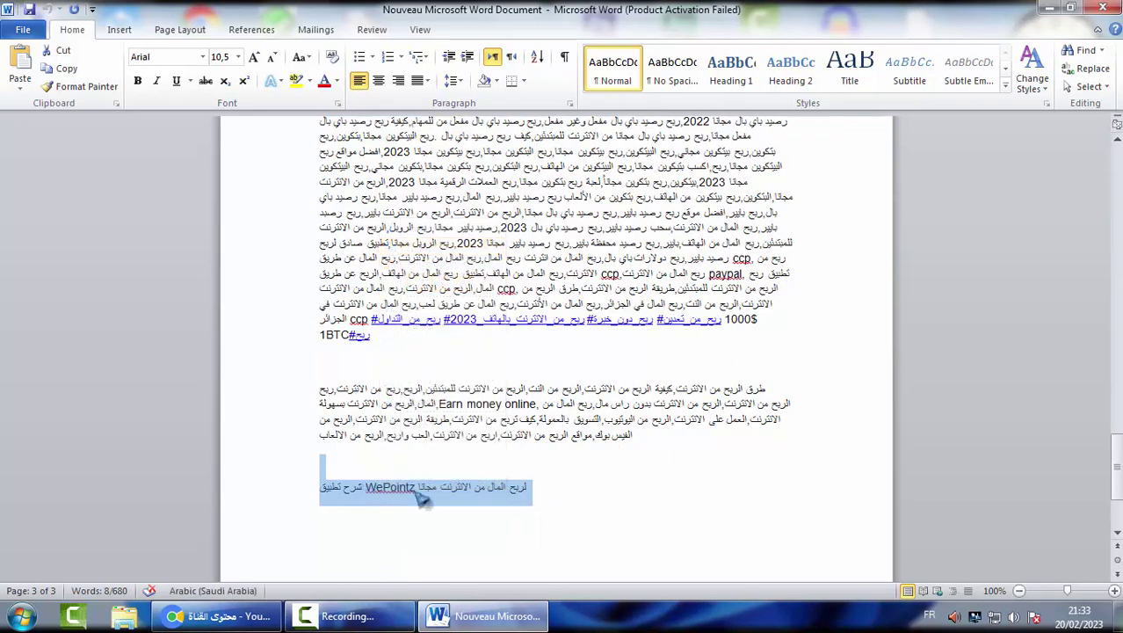
Back in YouTube Studio, replace the video title with the copied WePointz line and append 2023 to it.
left_click(220, 617)
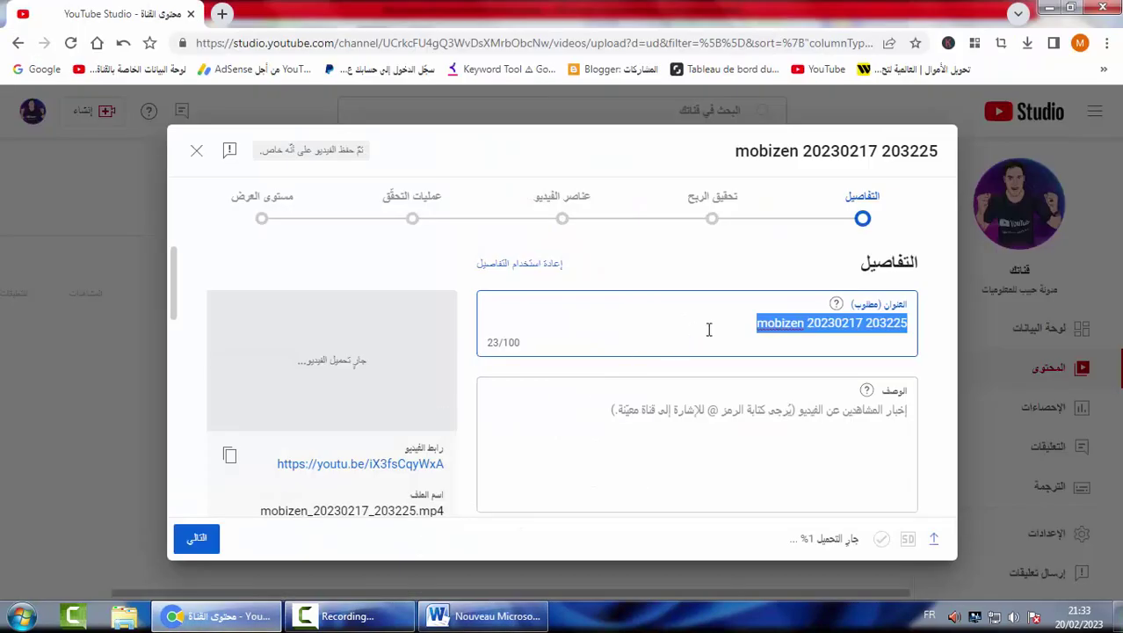
key("BackSpace")
right_click(745, 384)
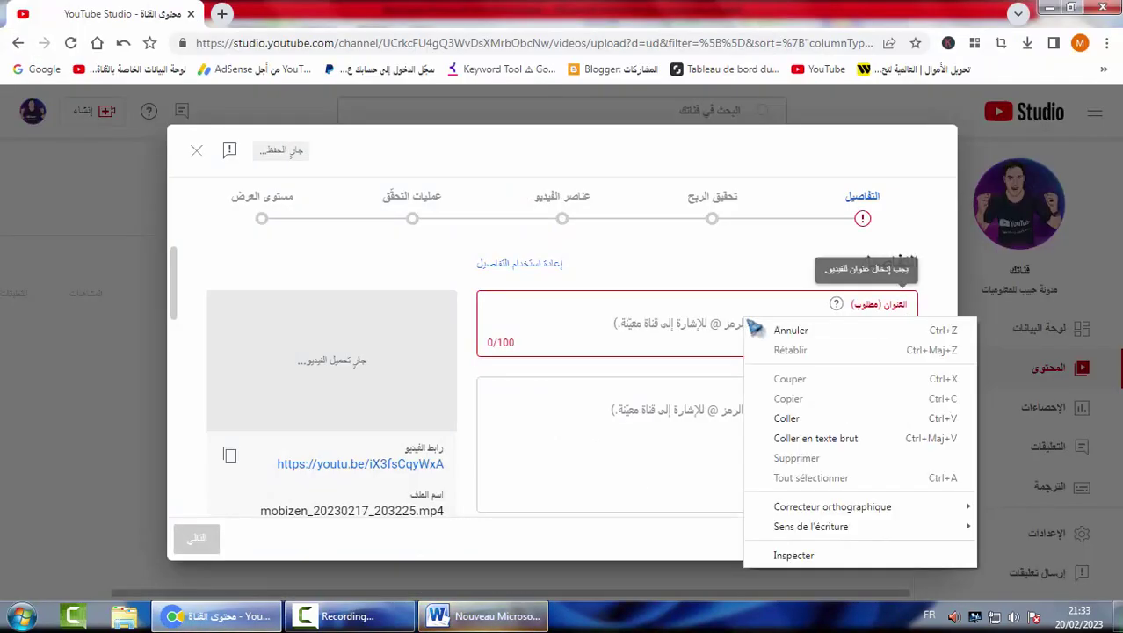
left_click(785, 432)
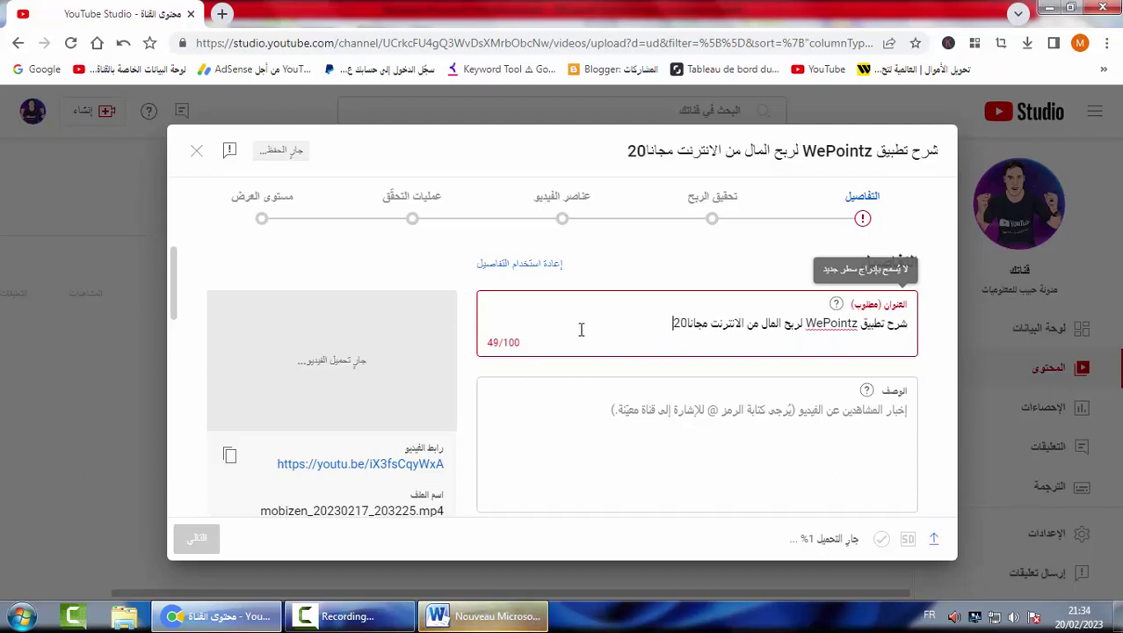
type("23")
left_click(665, 405)
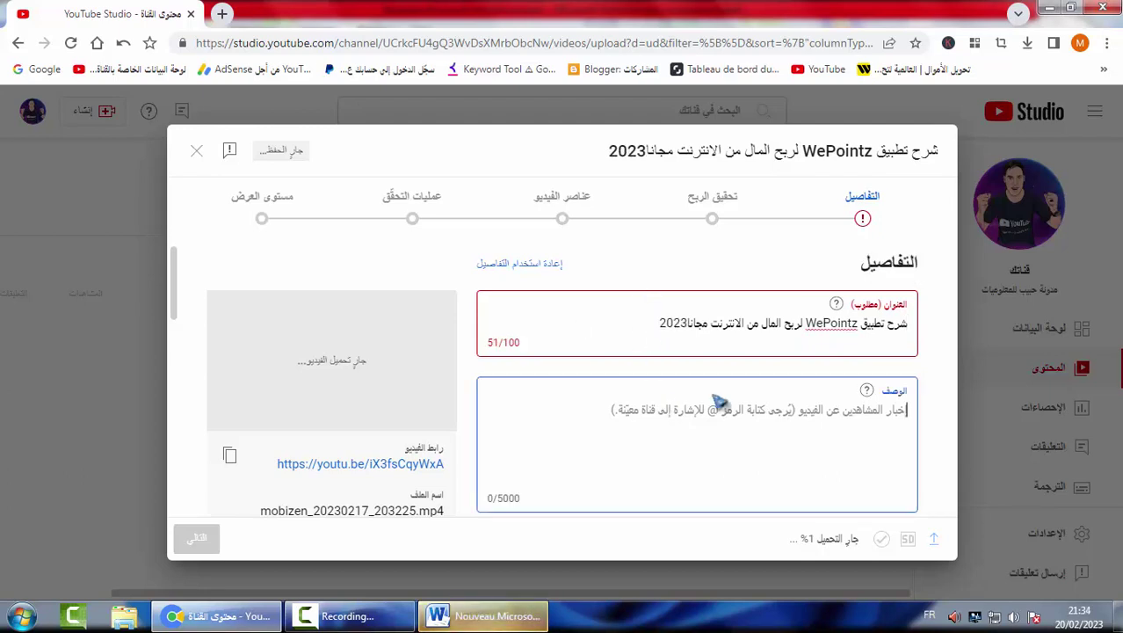
Copy the whole title, clear the title field and paste the text back in to remove the disallowed line break.
triple_click(729, 323)
key("ctrl+c")
right_click(723, 325)
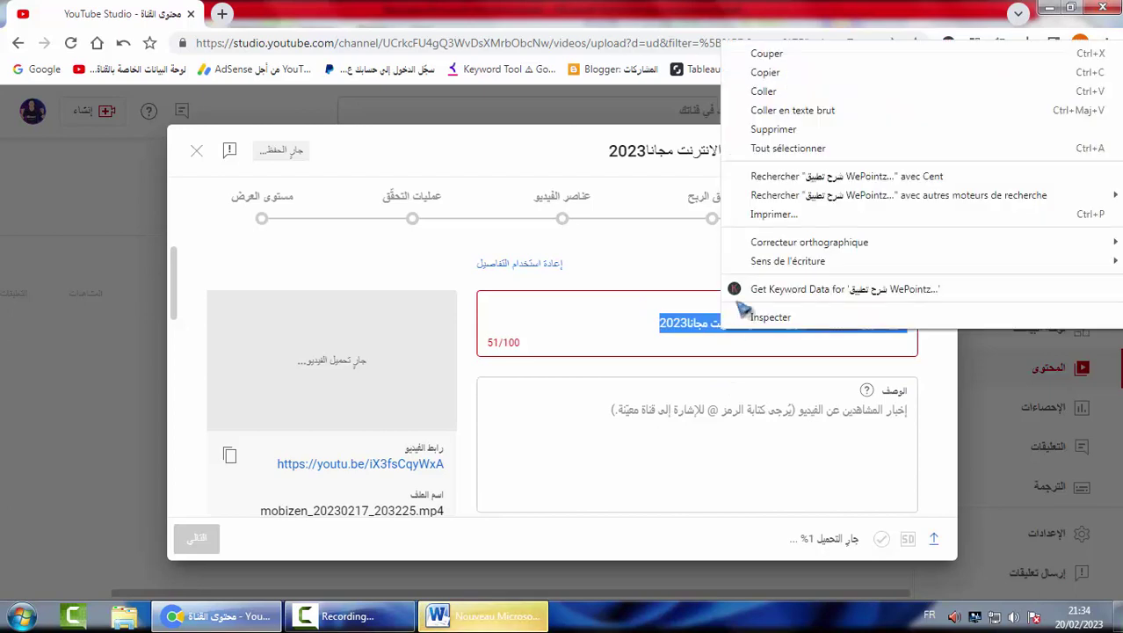
left_click(782, 74)
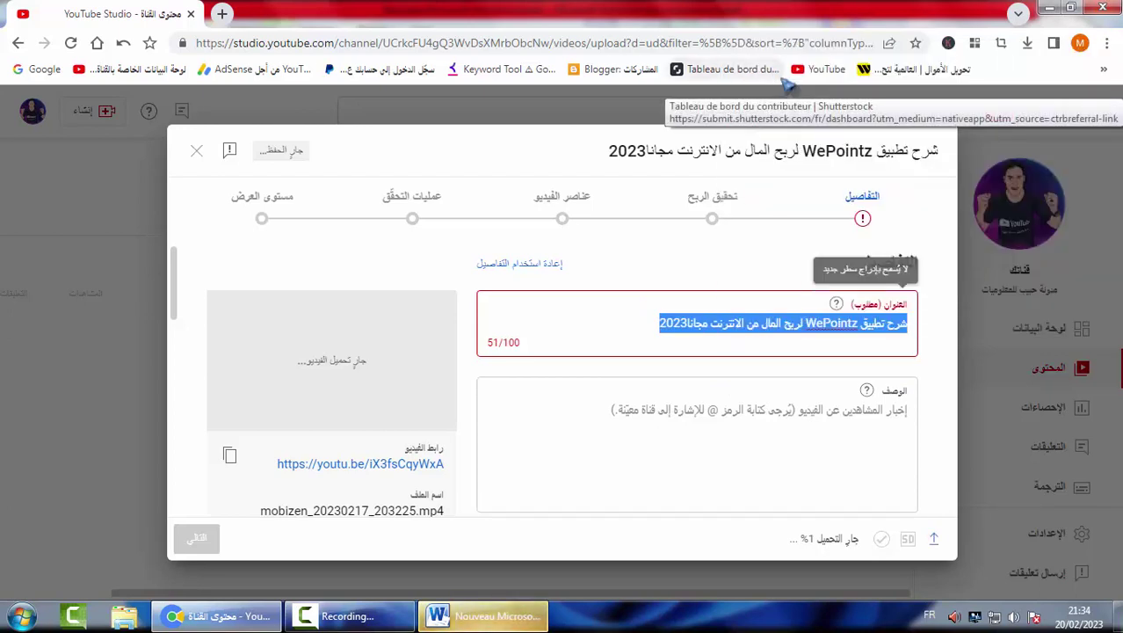
key("BackSpace")
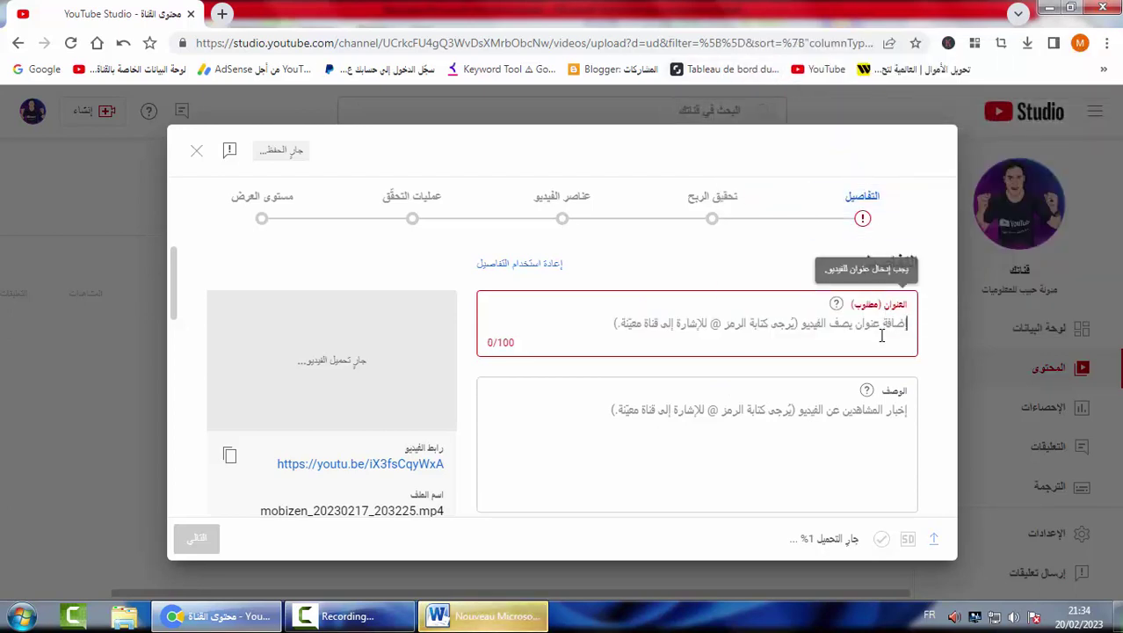
left_click(821, 427)
left_click(849, 325)
right_click(850, 325)
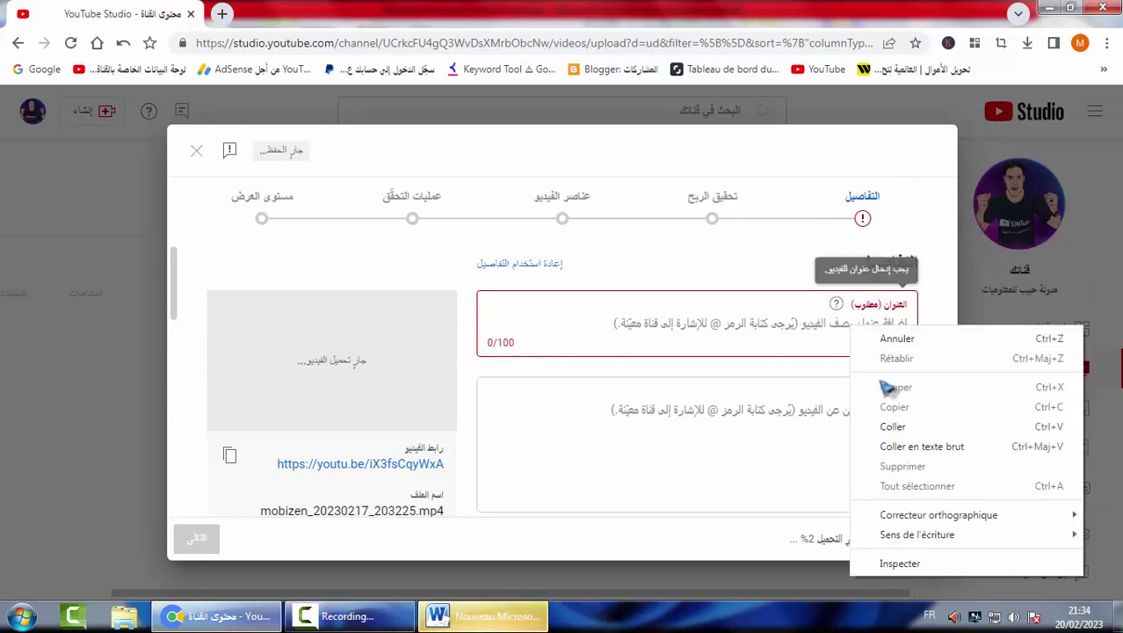
left_click(893, 427)
left_click(817, 429)
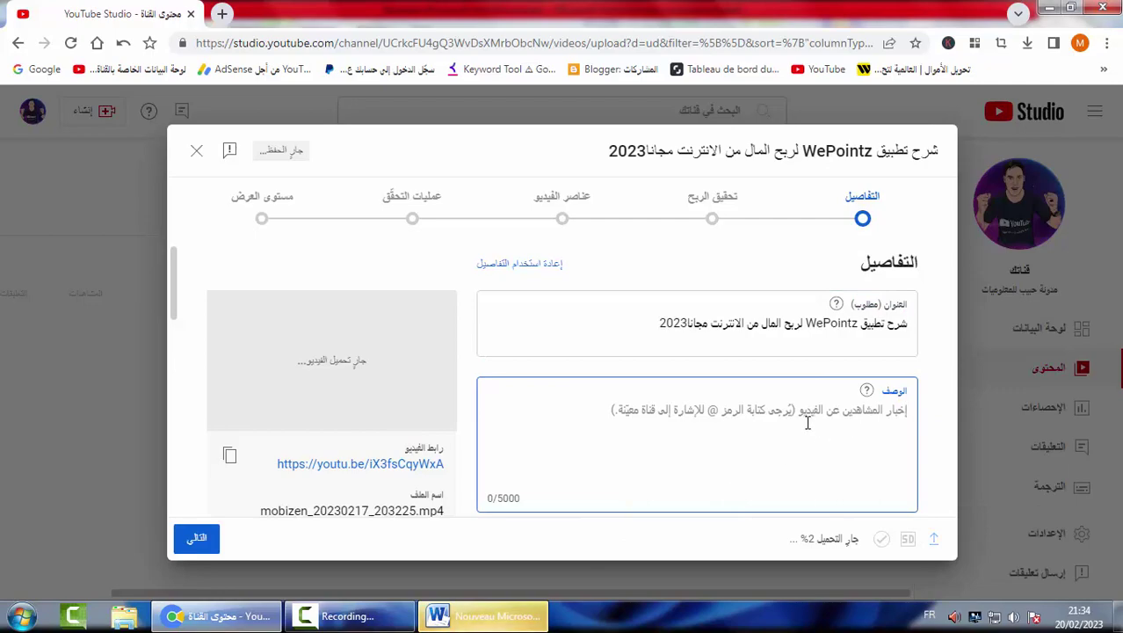
Switch to the Word document and copy the whole first table of Arabic money-earning keywords and hashtags.
left_click(483, 615)
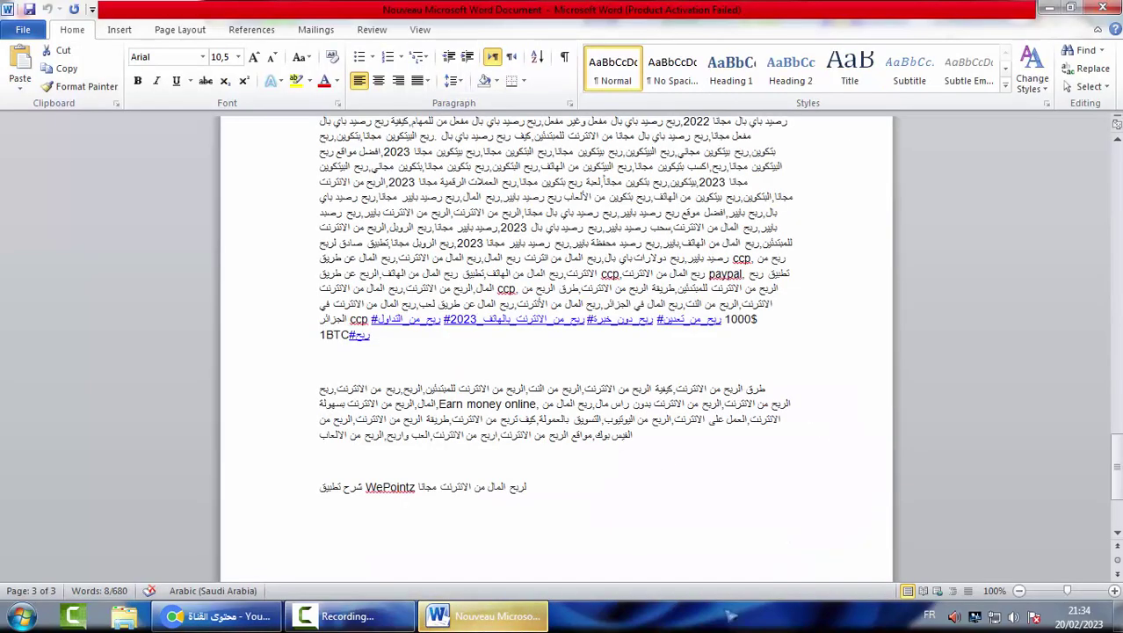
left_click(728, 463)
scroll(511, 444, "up", 4)
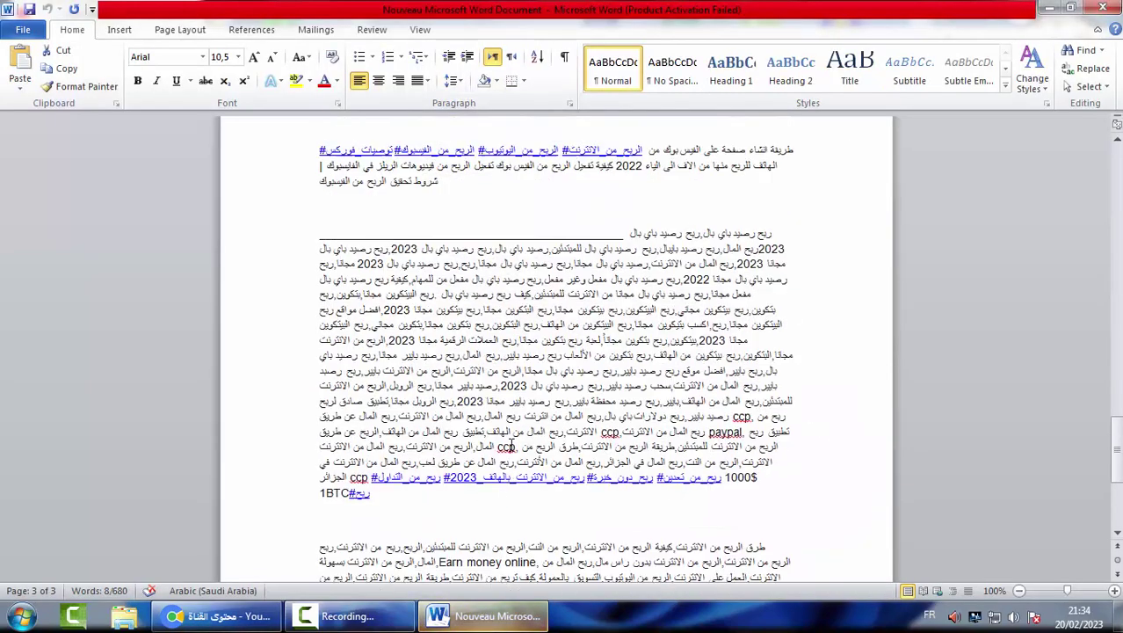
scroll(512, 445, "up", 20)
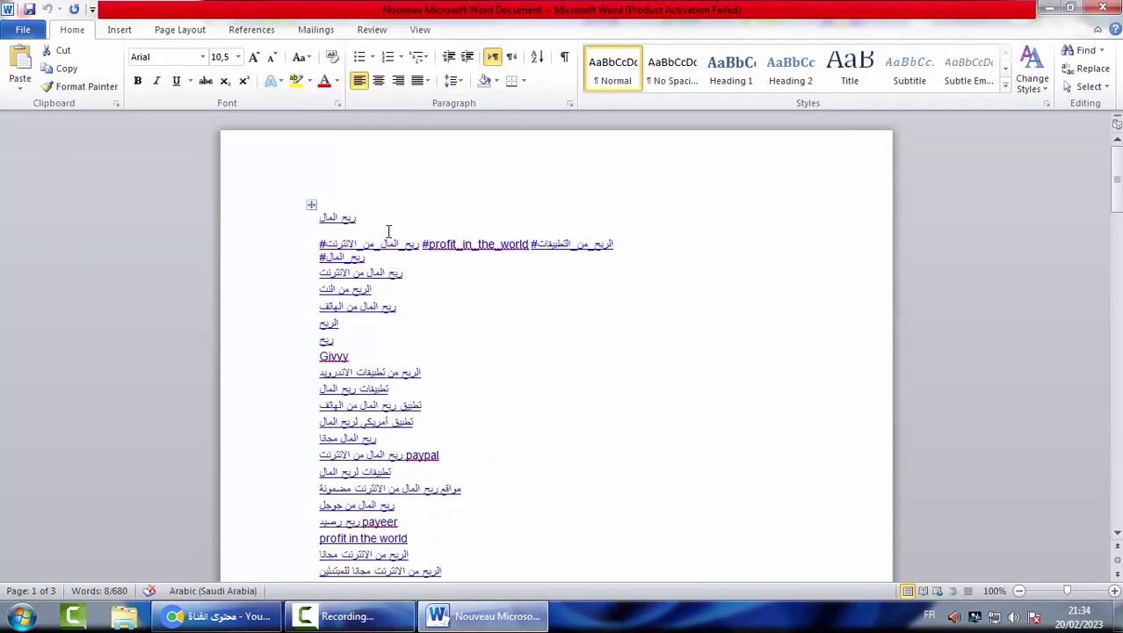
left_click(341, 200)
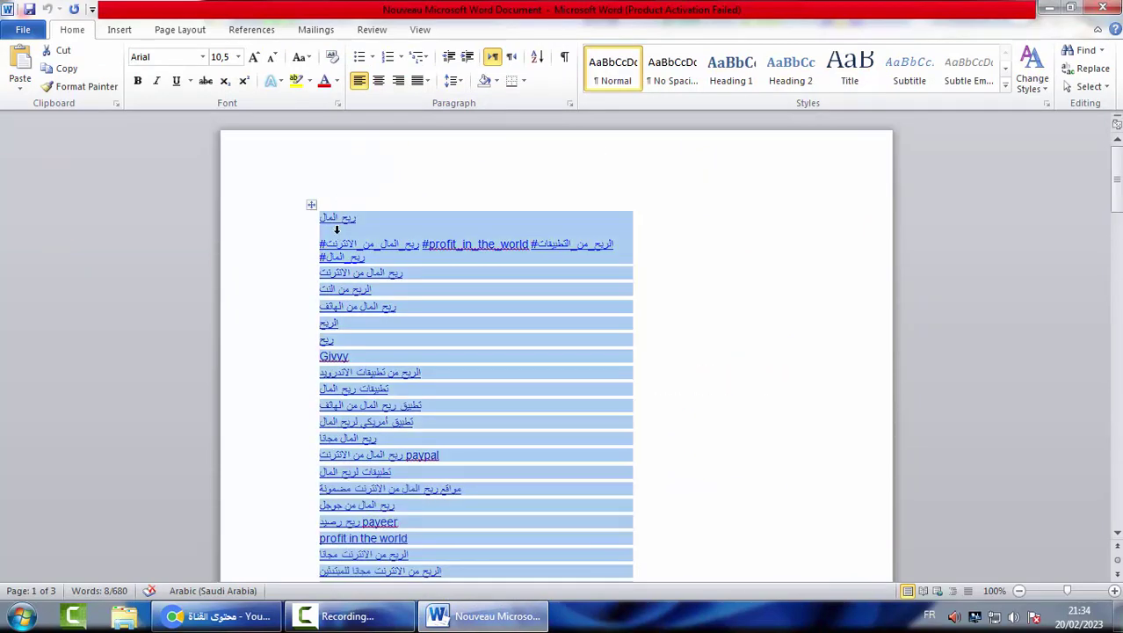
scroll(467, 353, "down", 3)
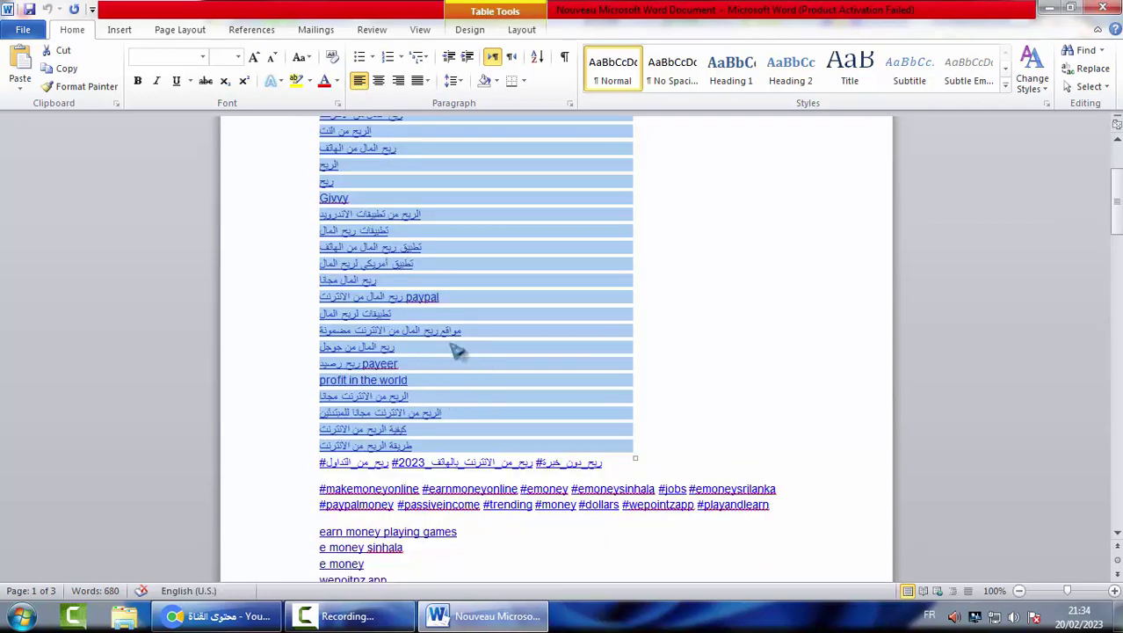
right_click(456, 351)
left_click(489, 80)
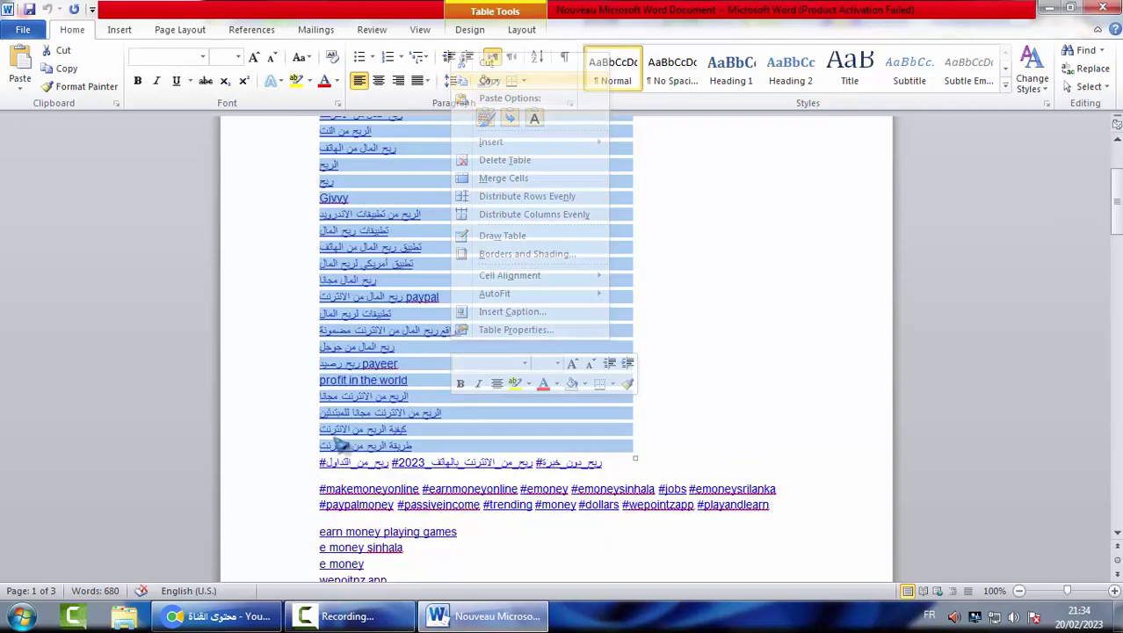
Paste the copied keywords as plain text into the video description in YouTube Studio and add two blank lines above them.
left_click(220, 615)
right_click(798, 410)
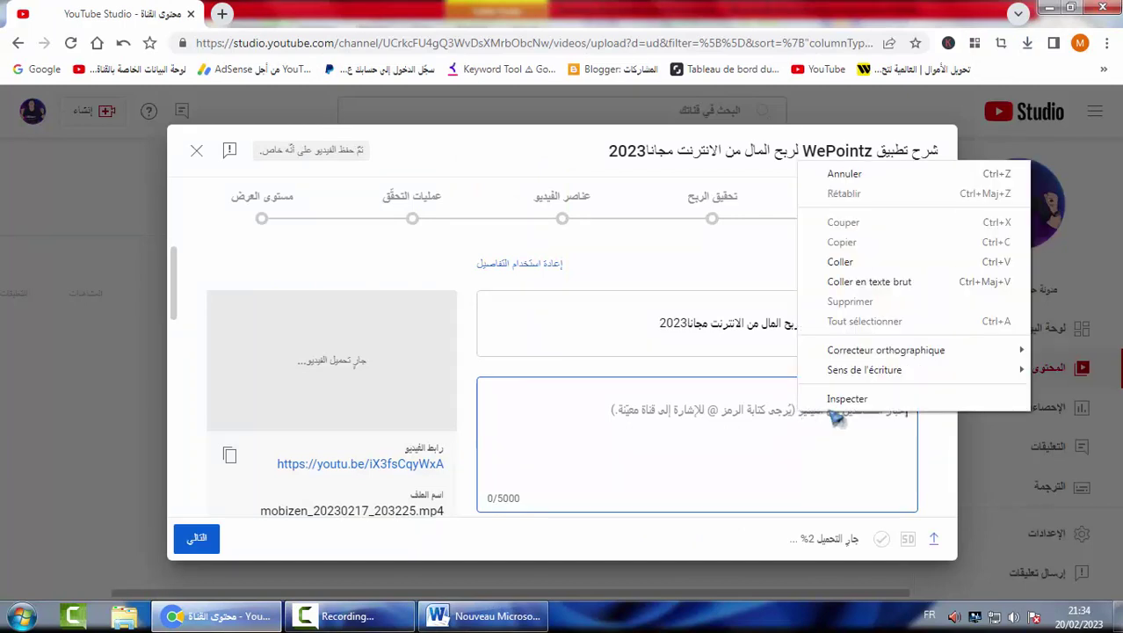
left_click(870, 282)
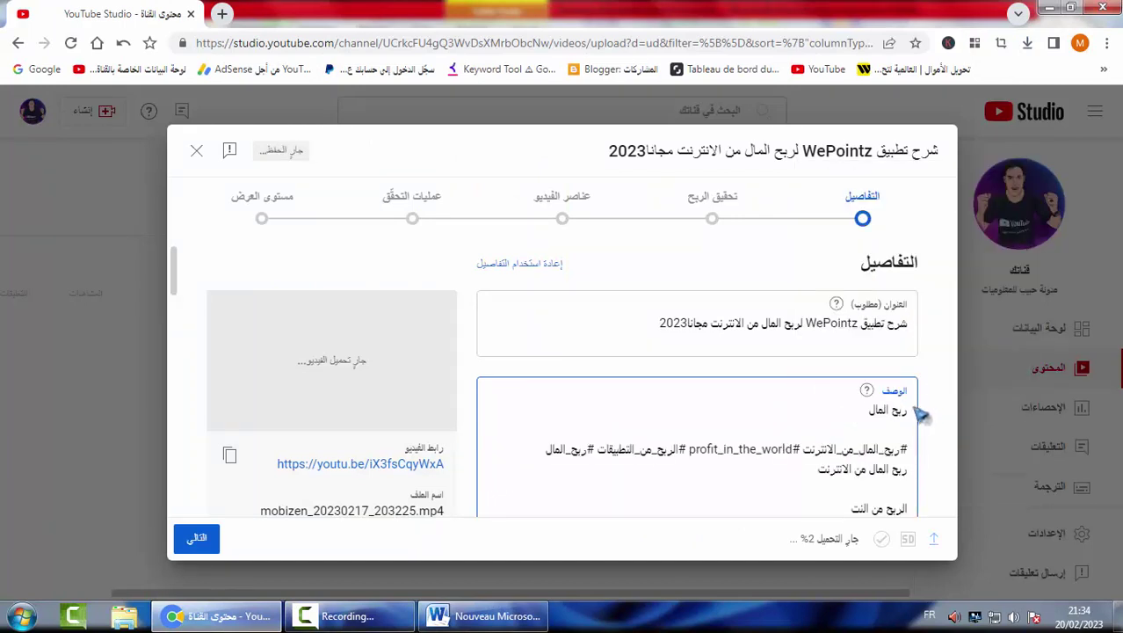
key("Return")
key("Return")
key("Return")
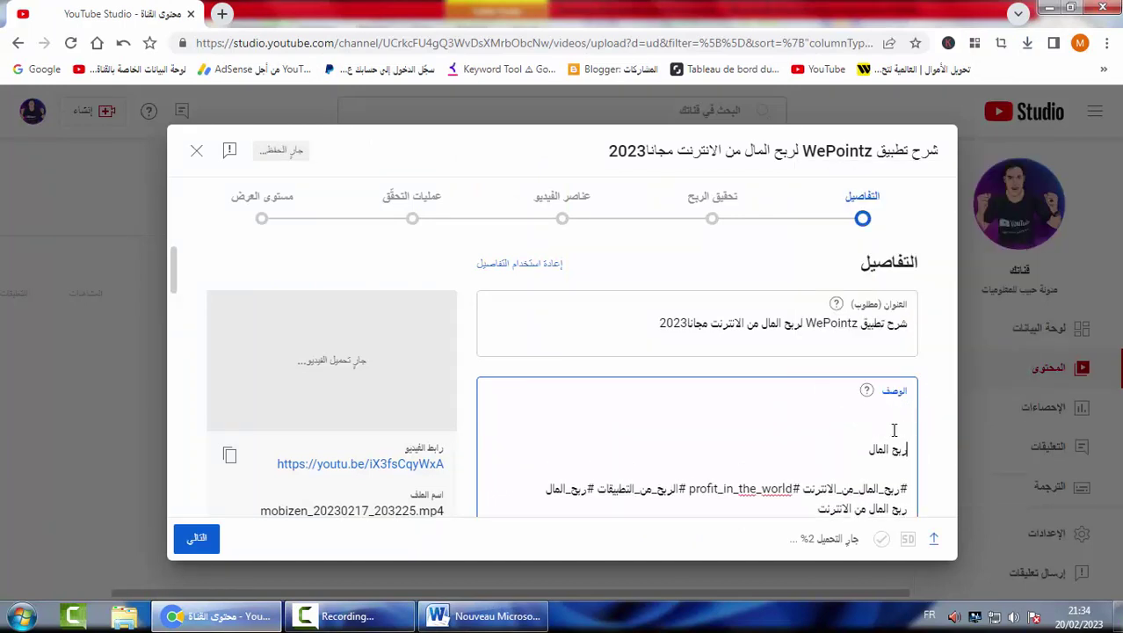
Add two line breaks after the last keyword line of the video description.
scroll(890, 466, "down", 5)
scroll(890, 464, "down", 6)
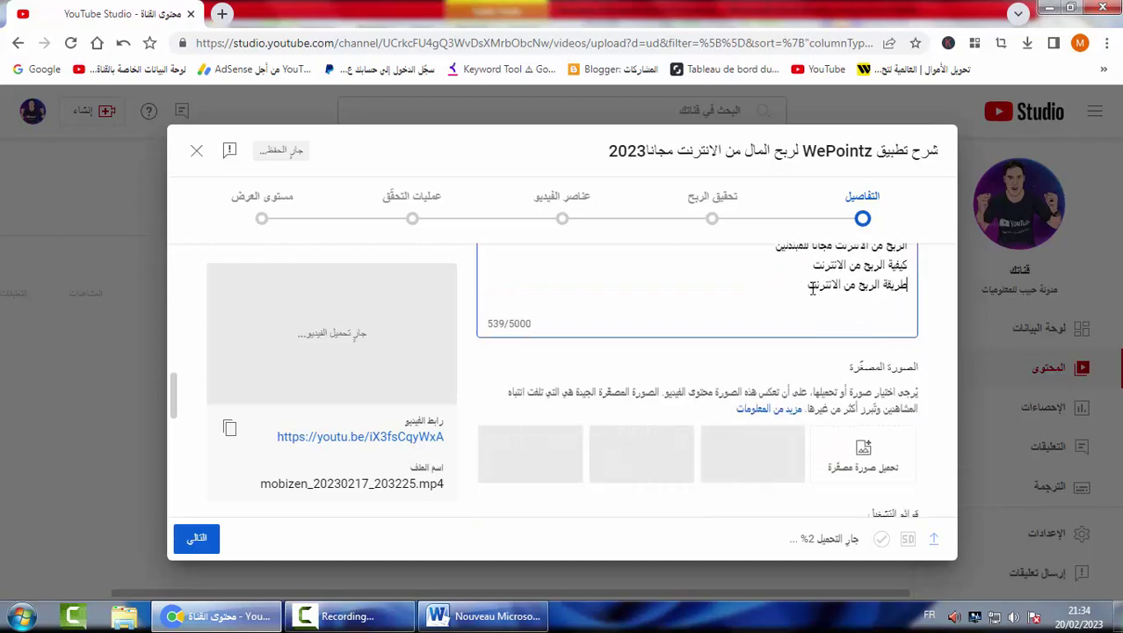
key("Return")
key("Return")
key("Return")
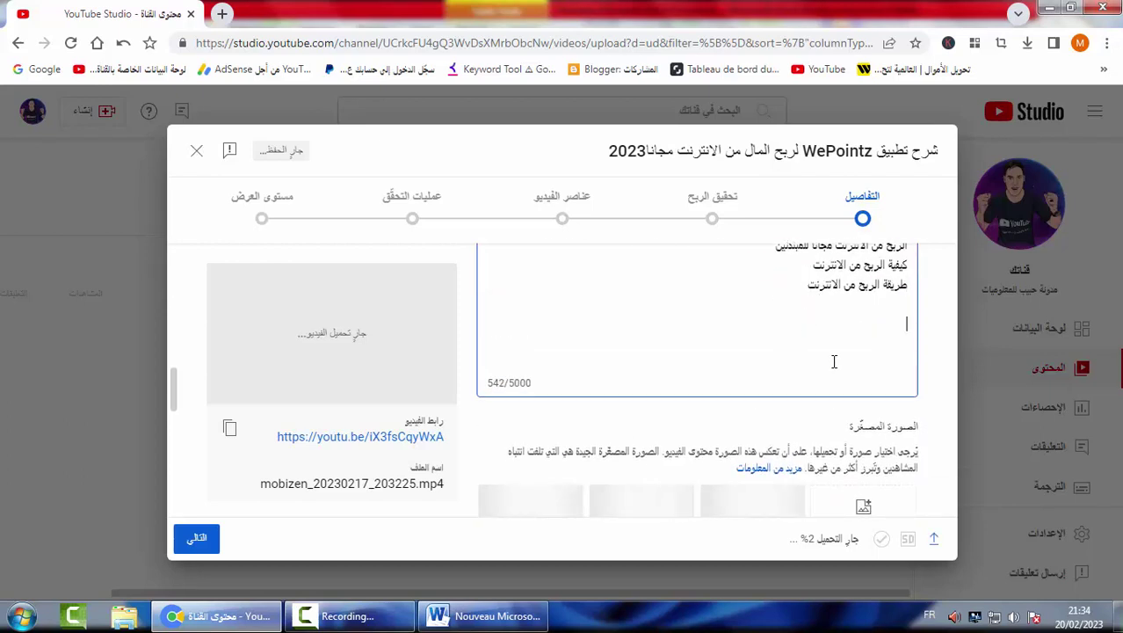
key("BackSpace")
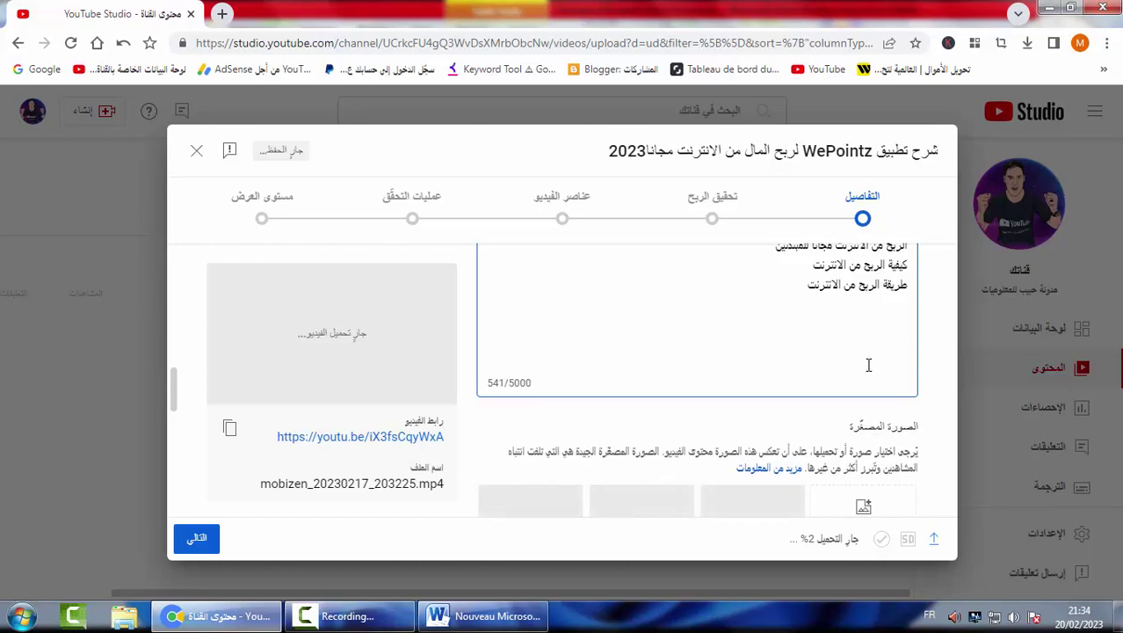
Remove the surplus line breaks ending the description, then in the Word document copy the hashtag lines and the English keywords through "e money sinhala 2022".
key("BackSpace")
key("BackSpace")
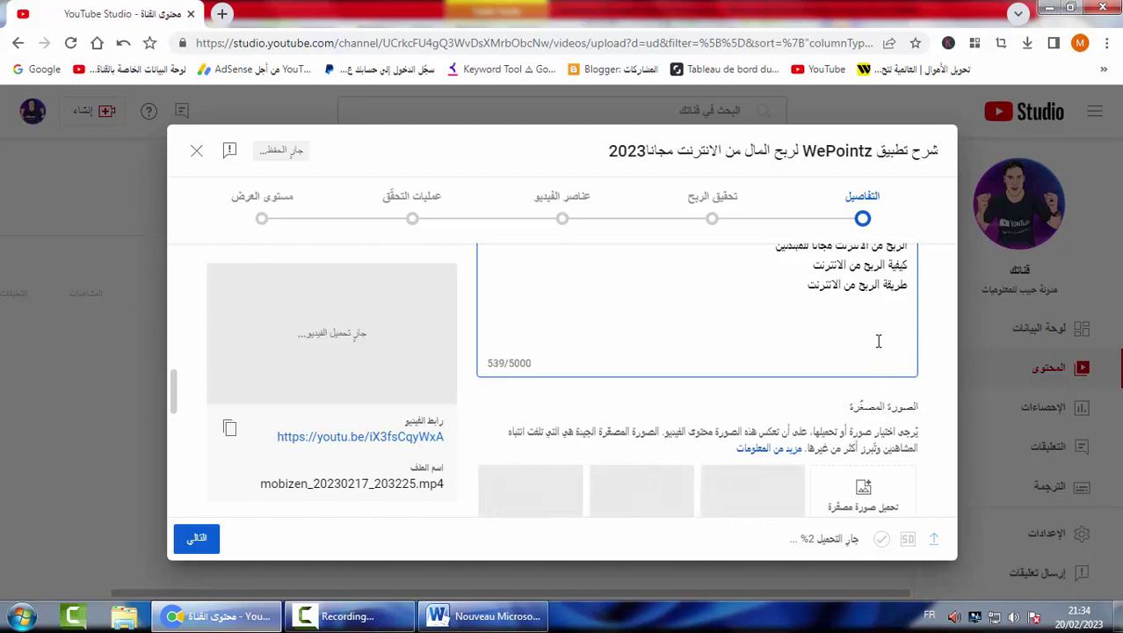
left_click(482, 615)
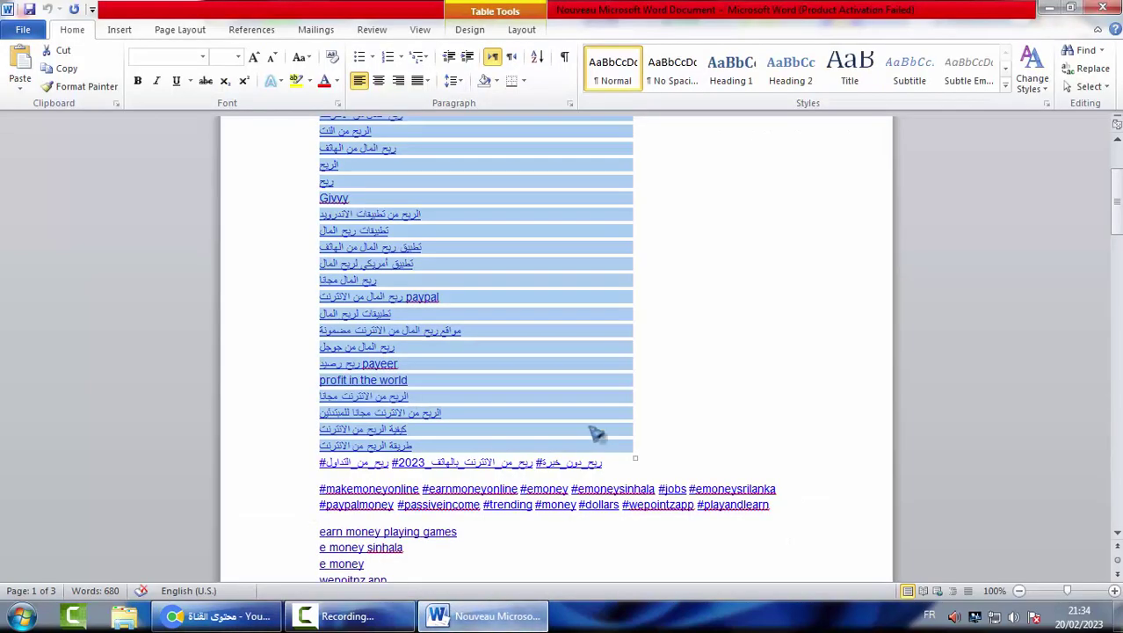
left_click_drag(611, 465, 332, 499)
left_click(279, 491)
scroll(299, 488, "down", 6)
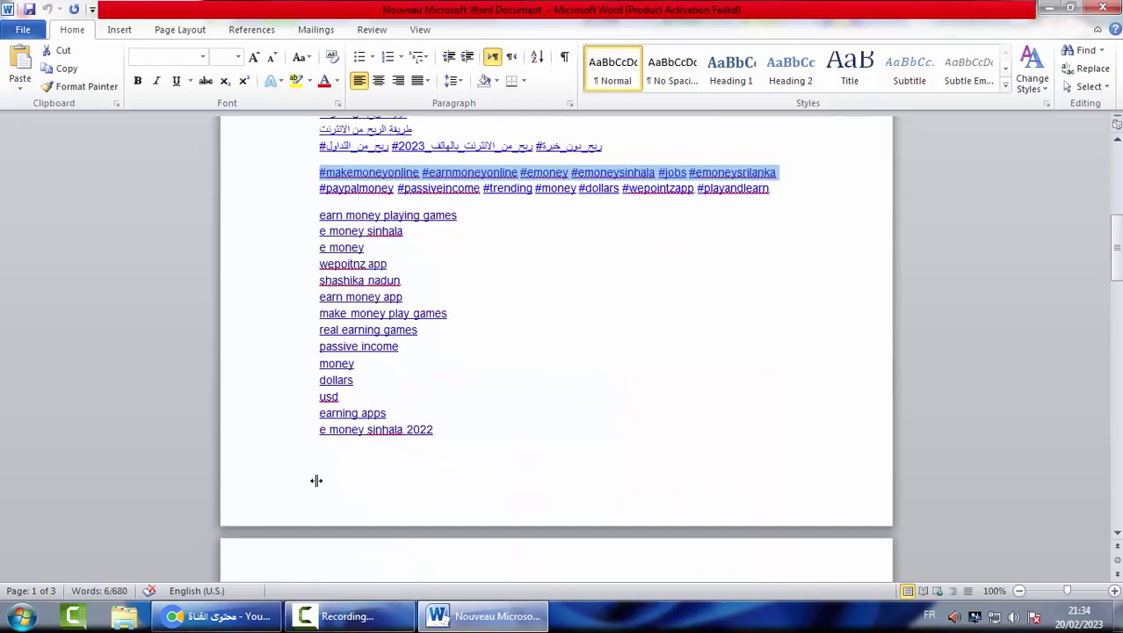
left_click_drag(450, 441, 366, 152)
right_click(402, 189)
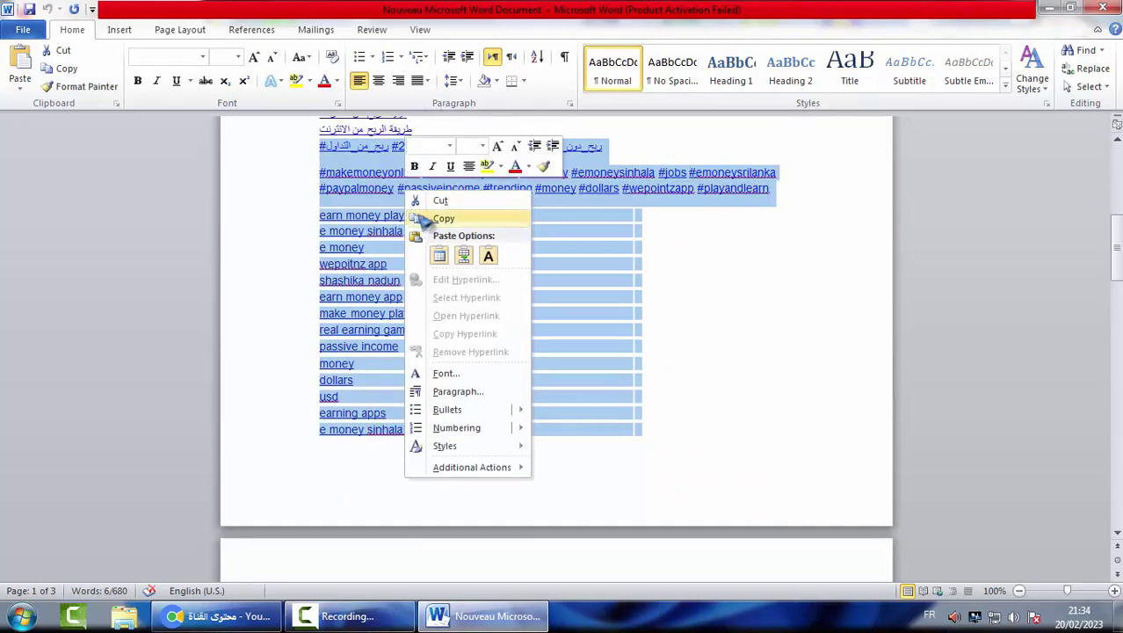
left_click(422, 218)
Switch to YouTube Studio, paste the copied hashtags and English keywords at the end of the video description and add line breaks below.
left_click(218, 615)
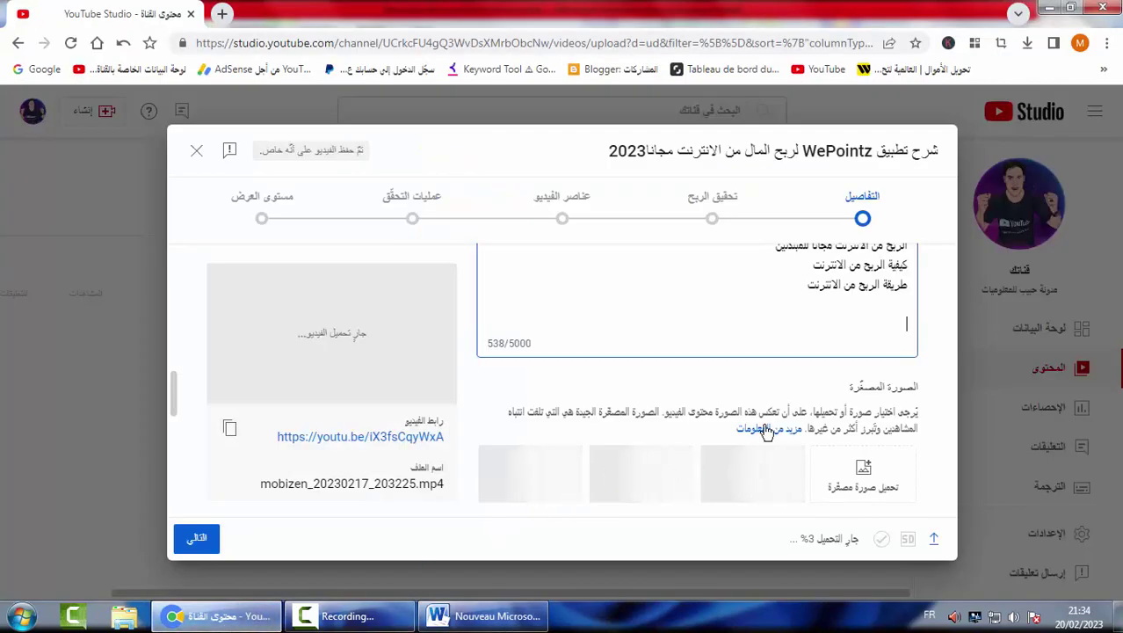
right_click(899, 334)
left_click(932, 446)
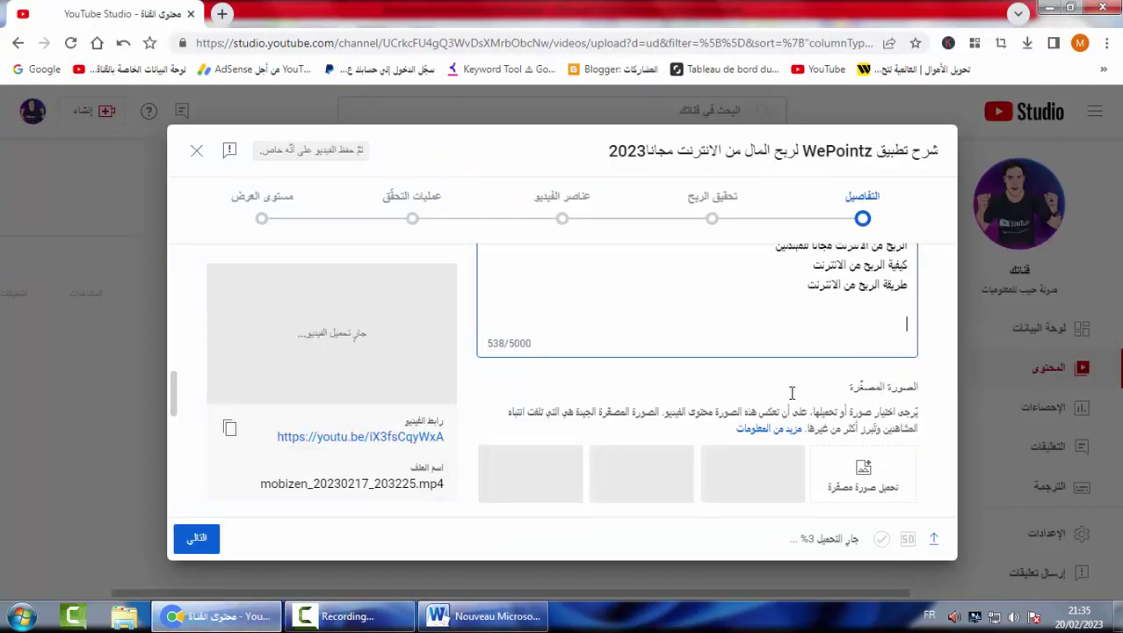
scroll(850, 374, "down", 6)
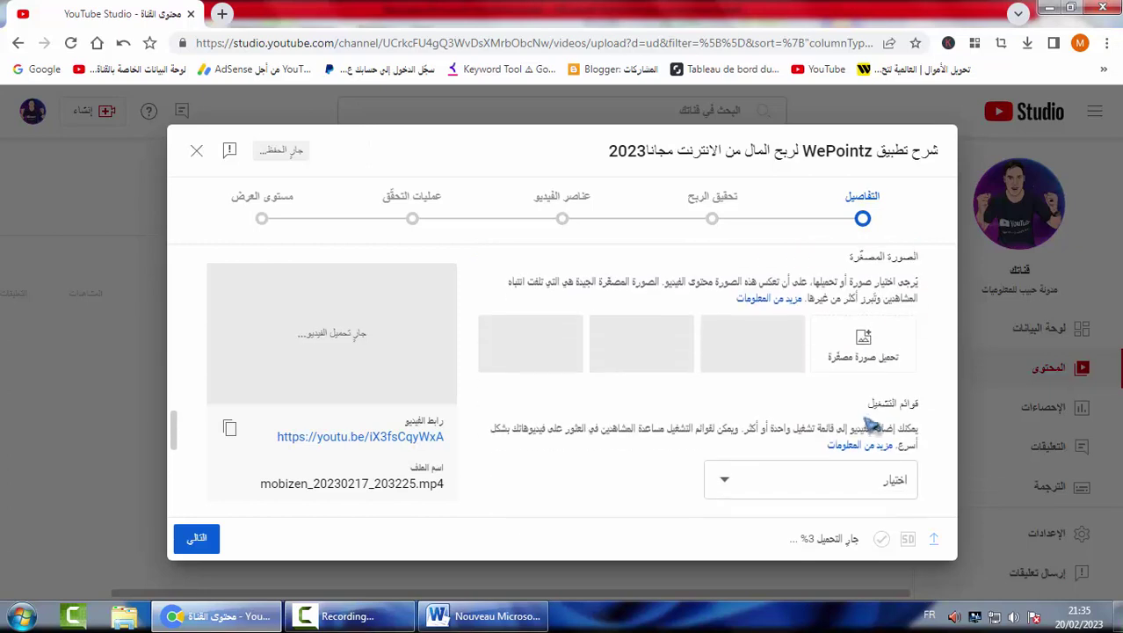
scroll(806, 364, "up", 1)
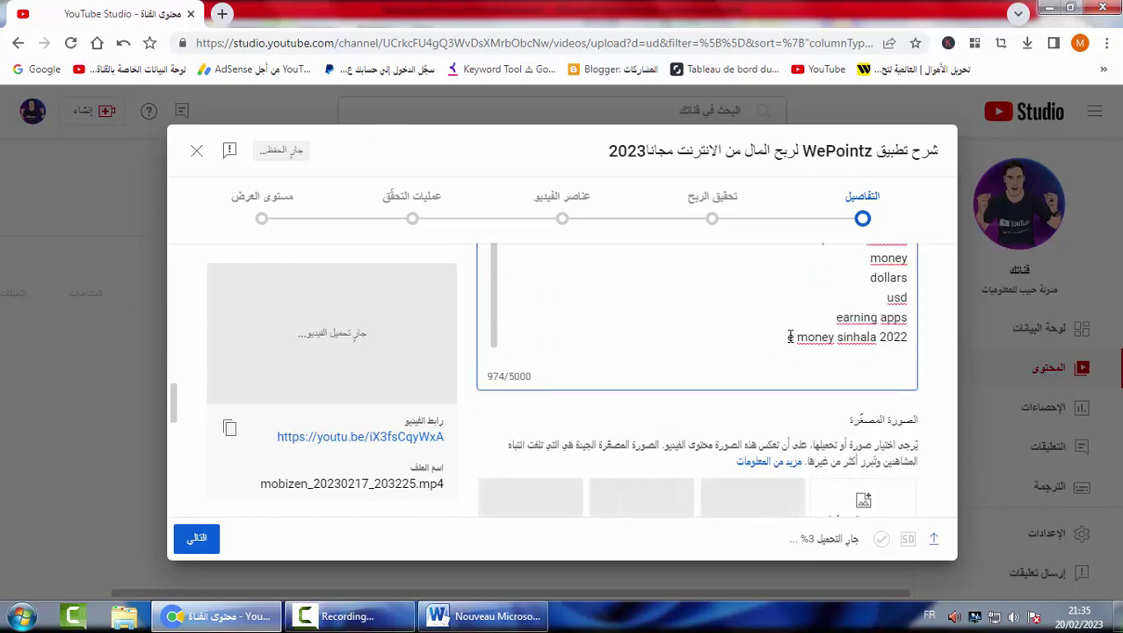
key("Return")
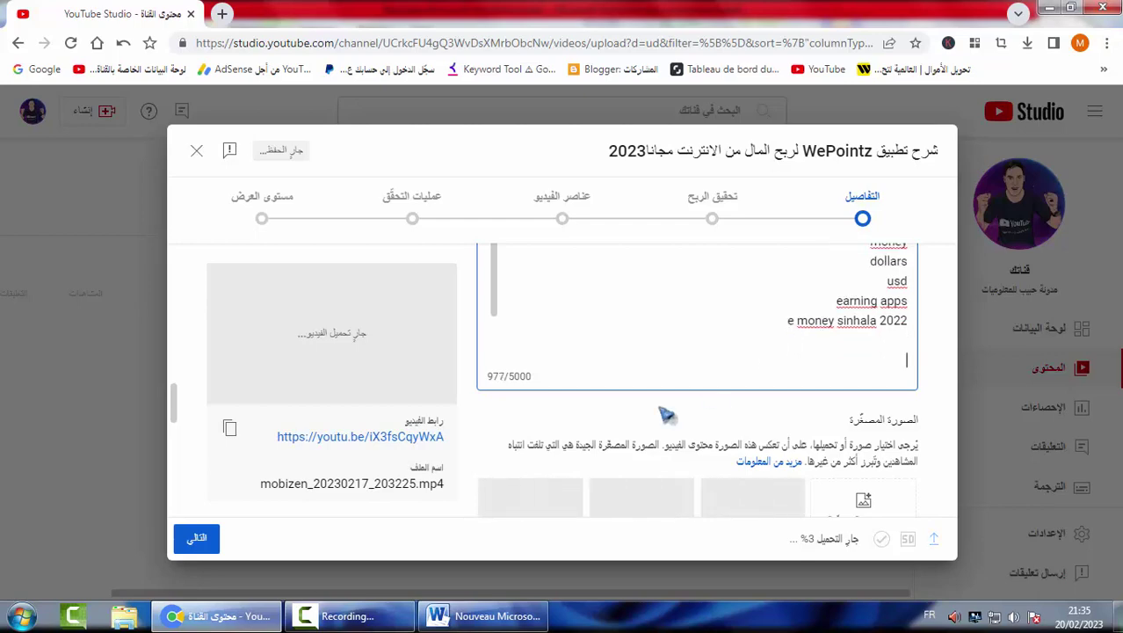
Switch to the Word document and copy the table rows from "e money app 2022" through "wepointz app sinhal".
left_click(483, 615)
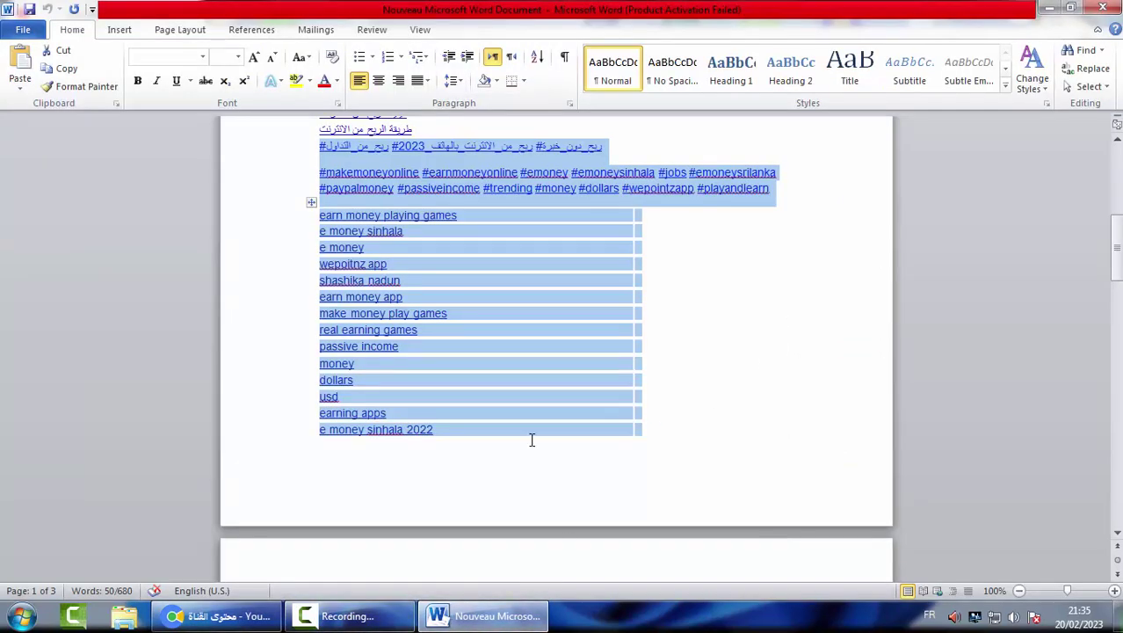
scroll(532, 440, "down", 2)
scroll(532, 439, "down", 3)
left_click_drag(384, 348, 329, 531)
right_click(426, 436)
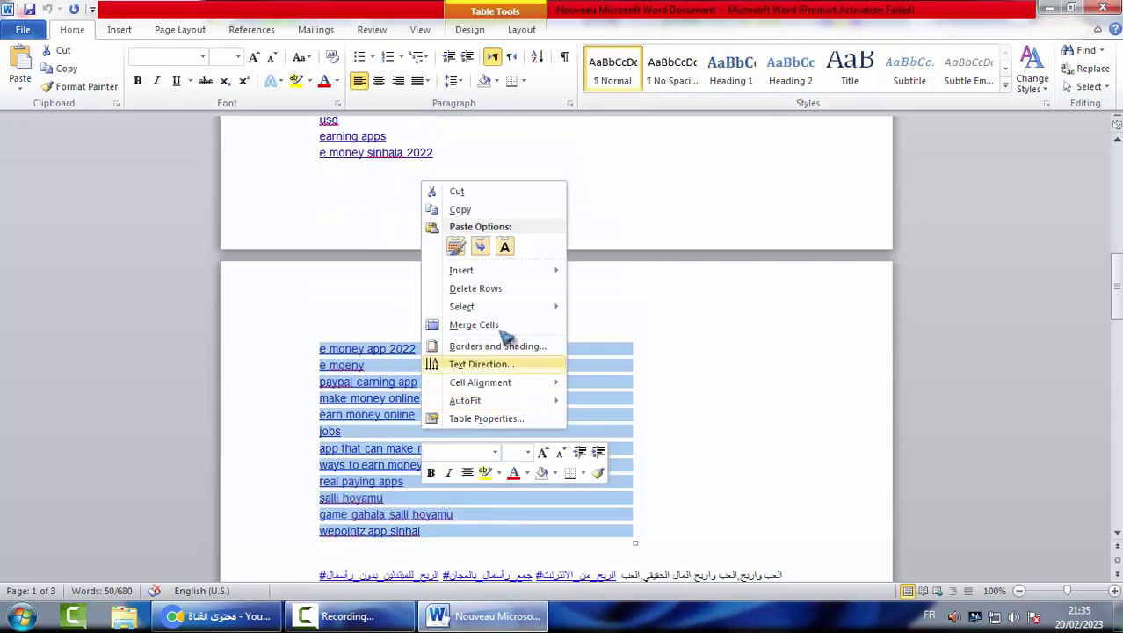
left_click(481, 212)
Return to YouTube Studio, paste the copied keyword rows below "e money sinhala 2022" and check the pasted lines in the description.
key("alt+Tab")
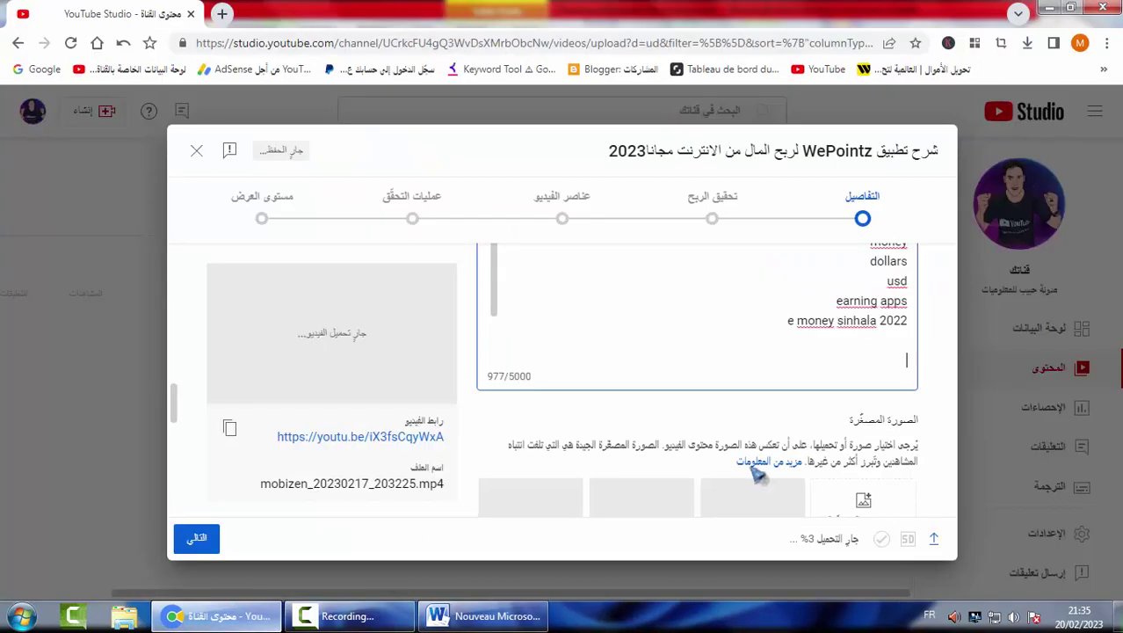
right_click(872, 361)
left_click(934, 232)
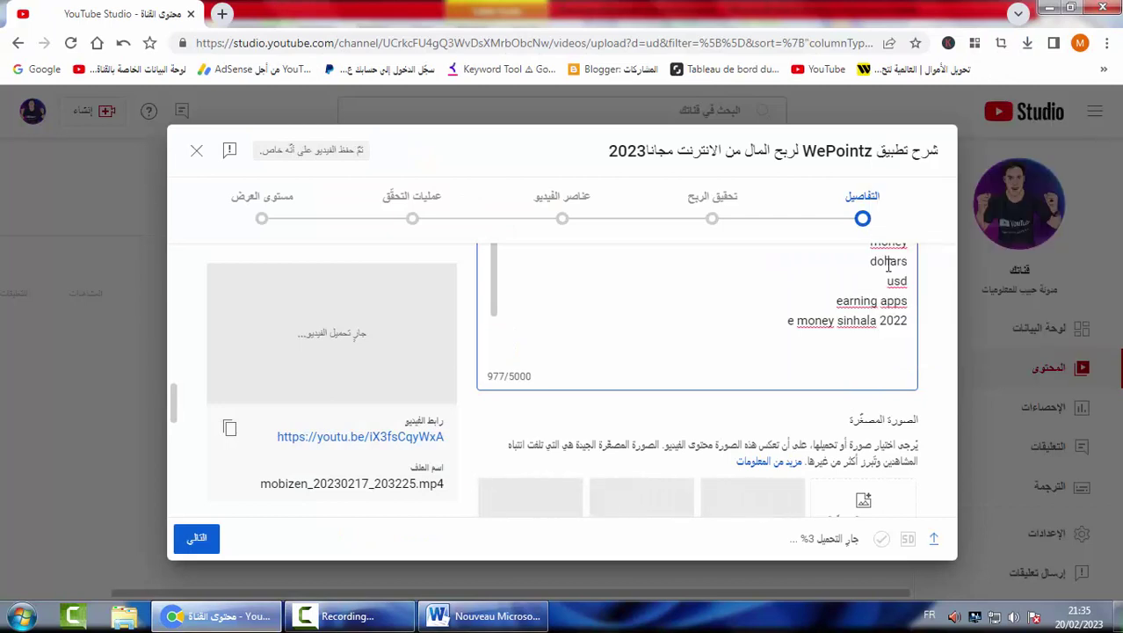
scroll(502, 297, "down", 5)
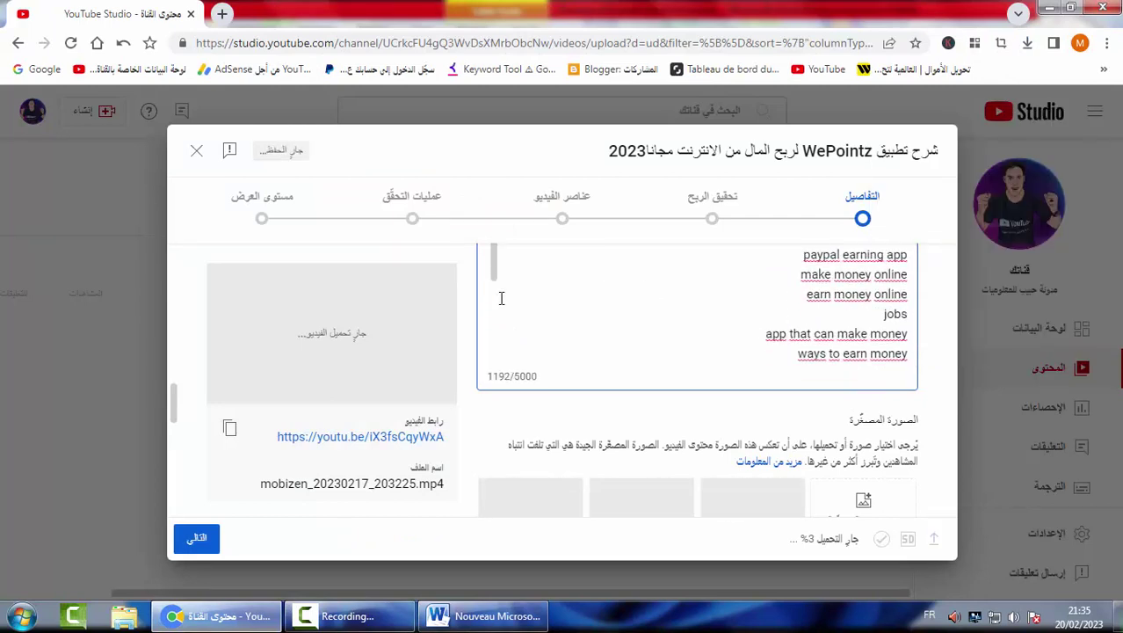
scroll(847, 422, "down", 6)
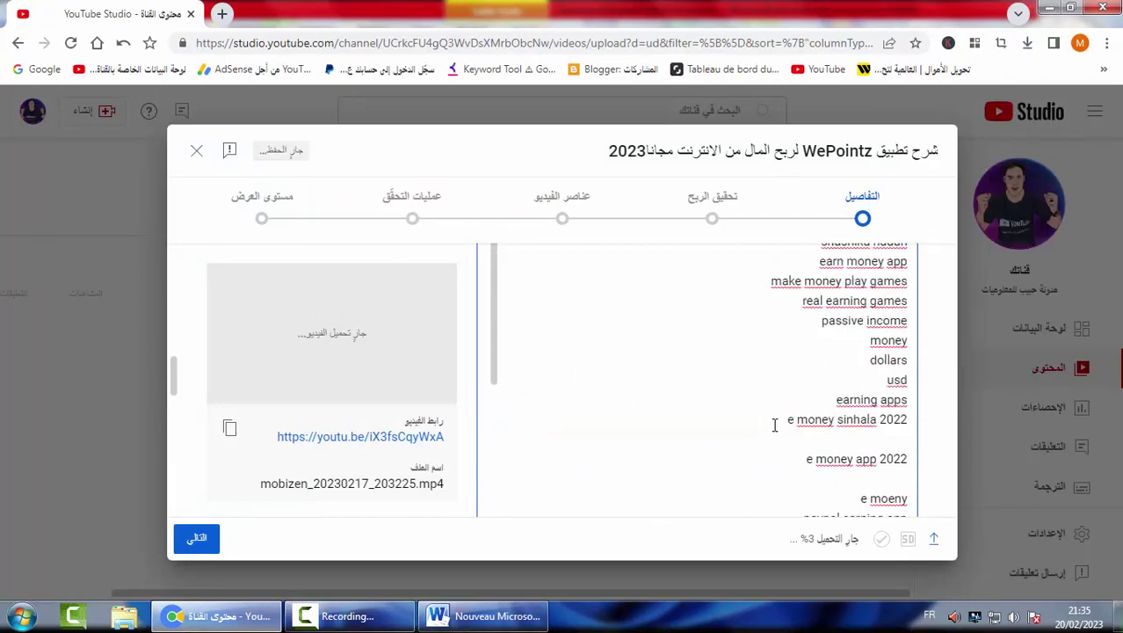
scroll(773, 442, "down", 2)
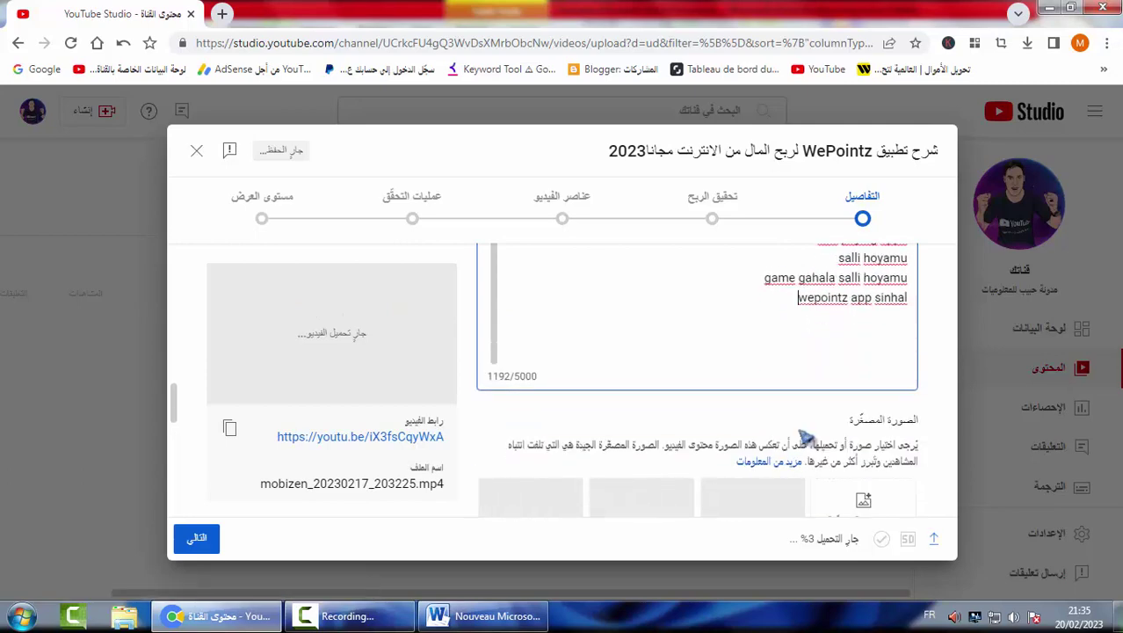
Switch to the Word document and copy the hashtag and comma-separated play-to-earn paragraph below "wepointz app sinhal".
left_click(446, 607)
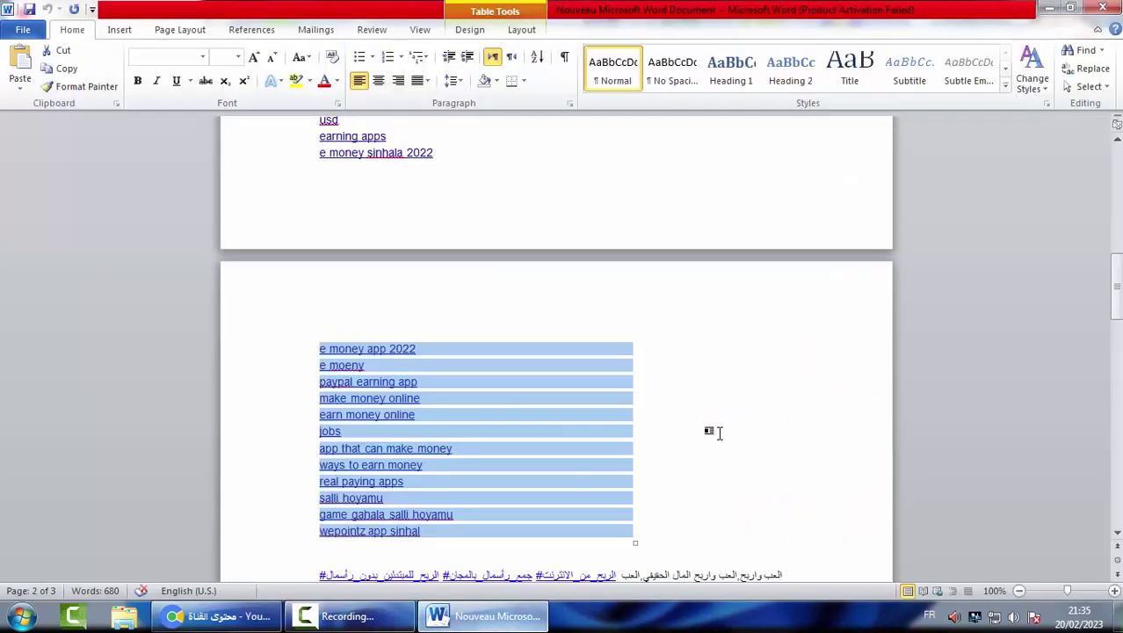
scroll(810, 410, "down", 1)
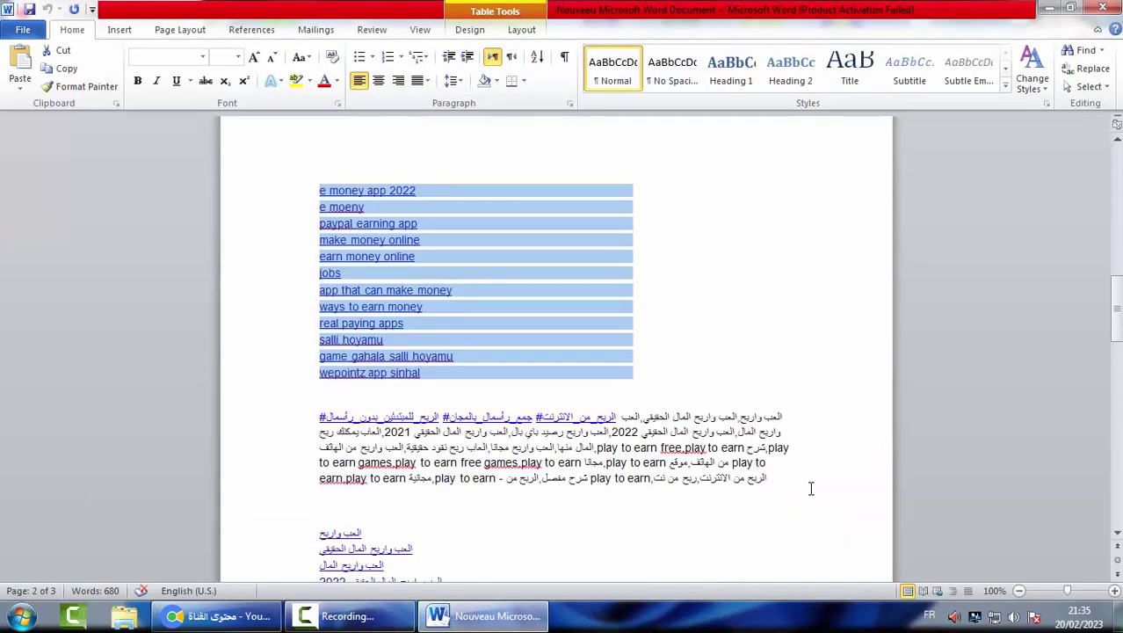
left_click_drag(791, 418, 767, 484)
right_click(695, 477)
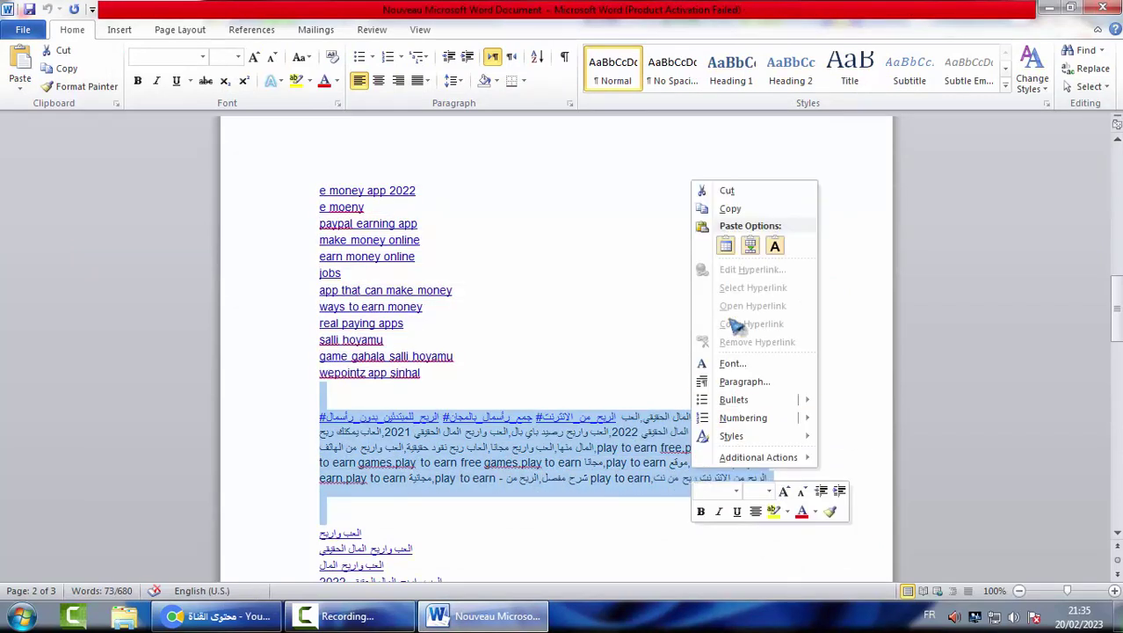
left_click(744, 214)
Switch to YouTube Studio and paste the copied play-to-earn paragraph at the end of the video description.
left_click(220, 615)
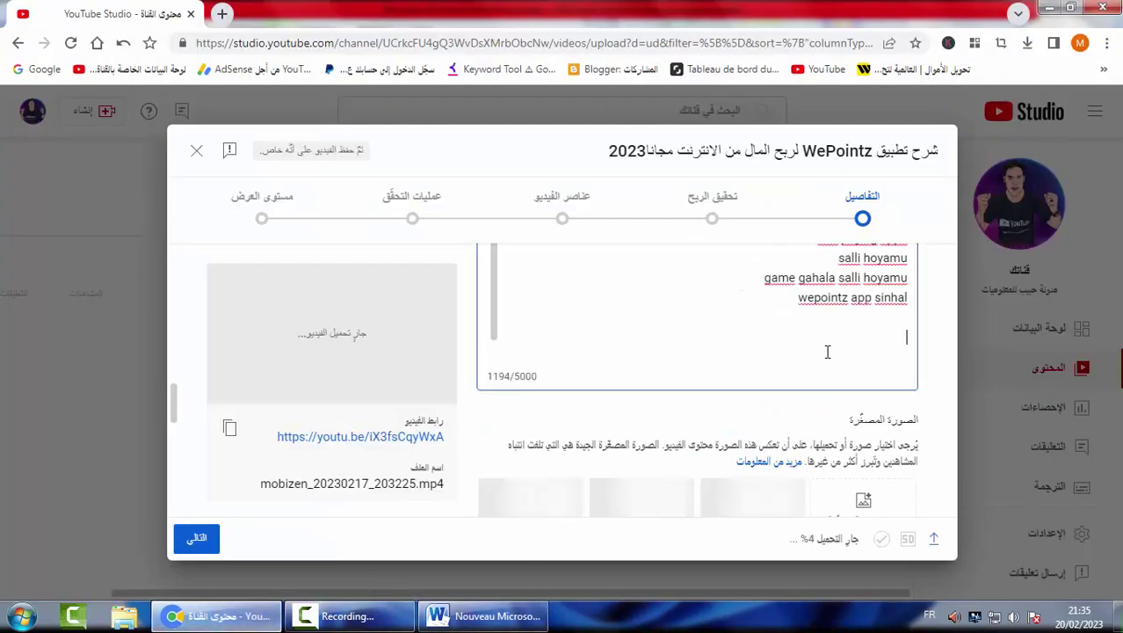
right_click(864, 331)
left_click(897, 432)
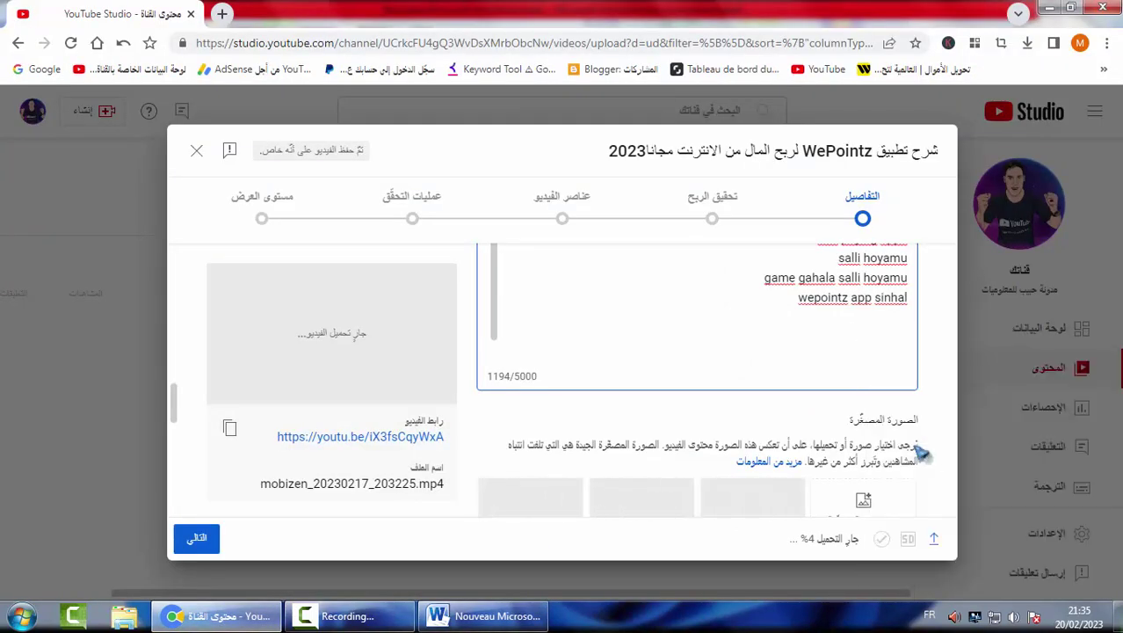
scroll(791, 351, "down", 5)
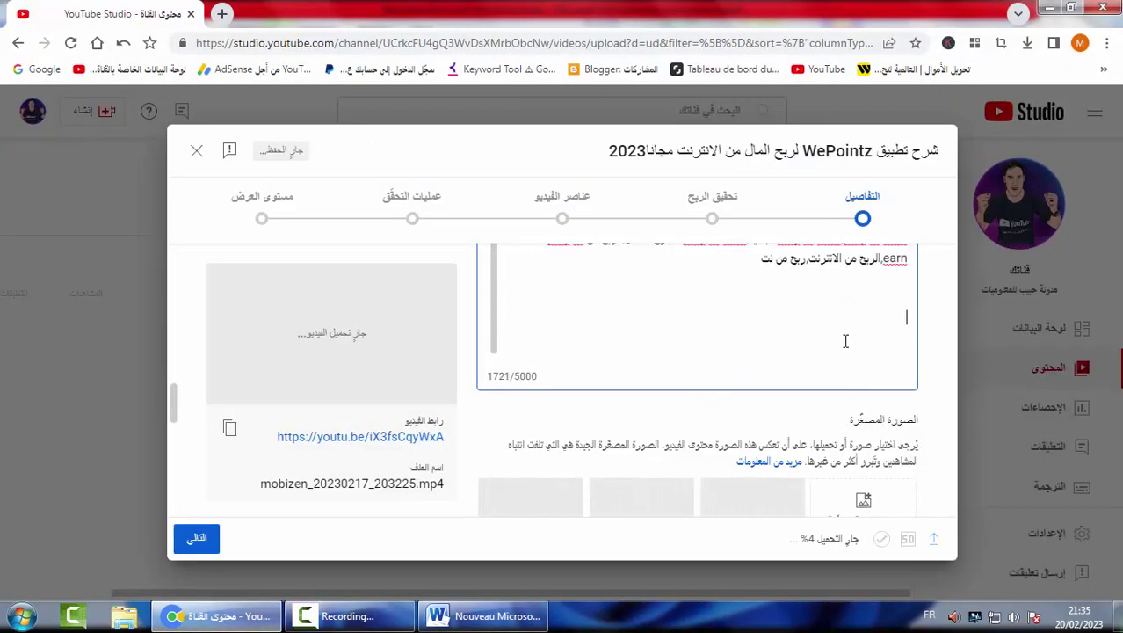
Switch to the Word document and copy the keyword rows from "العب واربح المال الحقيقي" through "play to earn - شرح مفصل".
left_click(483, 615)
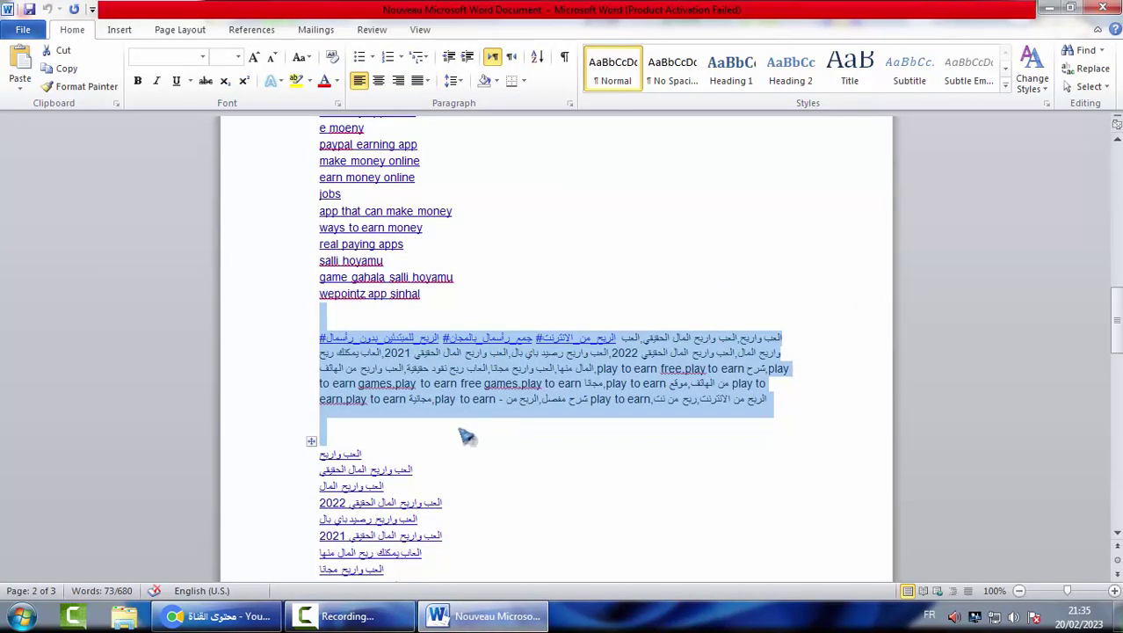
scroll(466, 437, "down", 2)
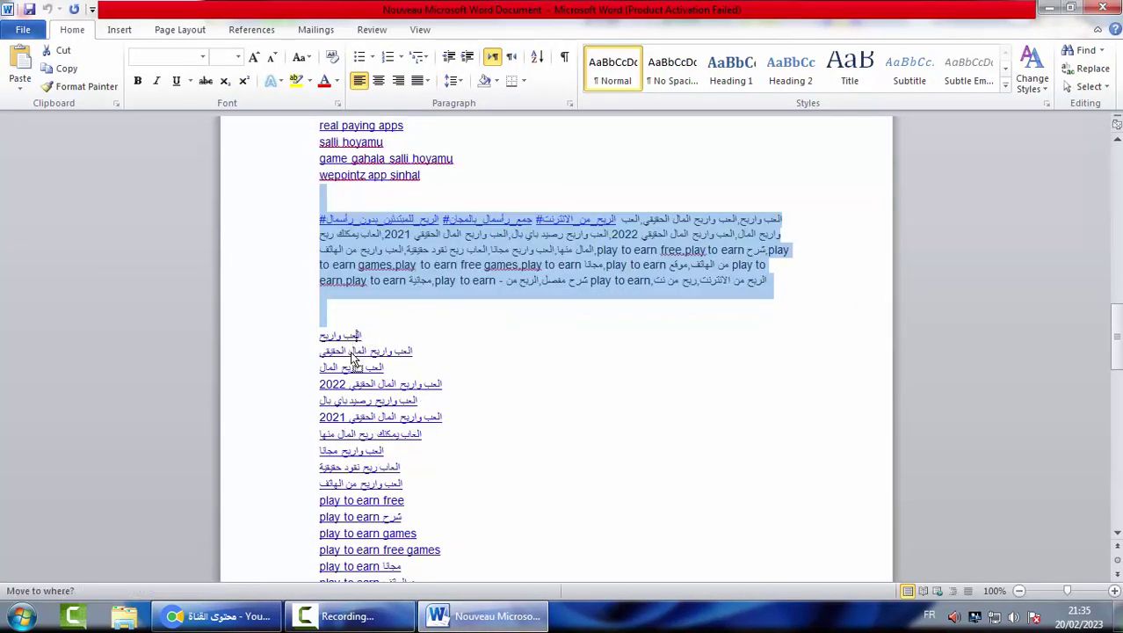
left_click_drag(359, 338, 398, 355)
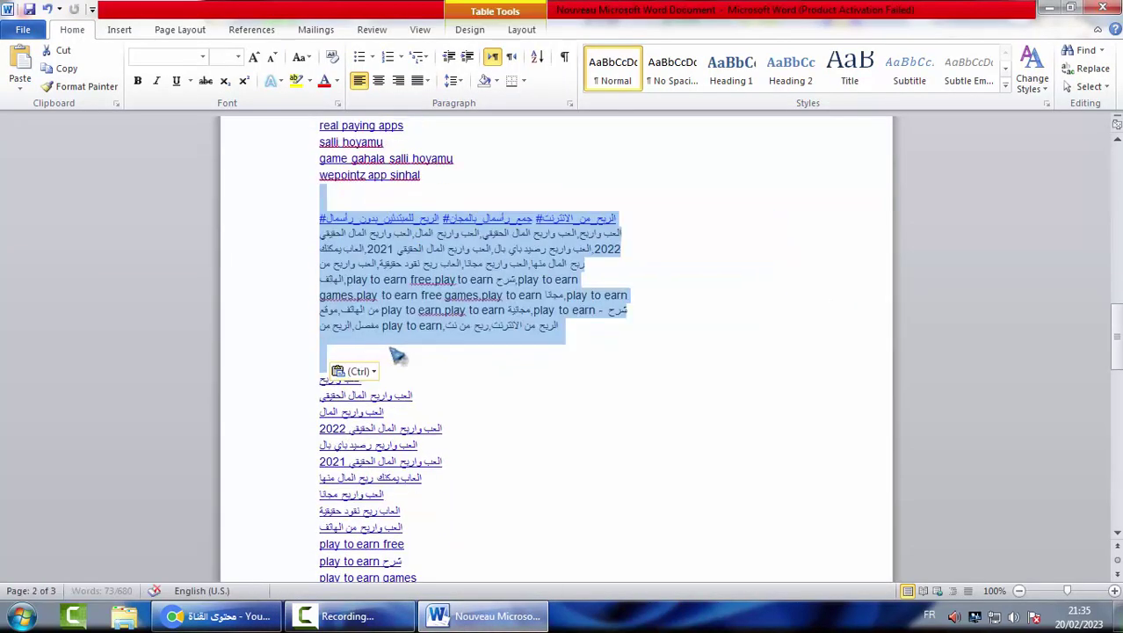
left_click(444, 378)
scroll(439, 387, "down", 6)
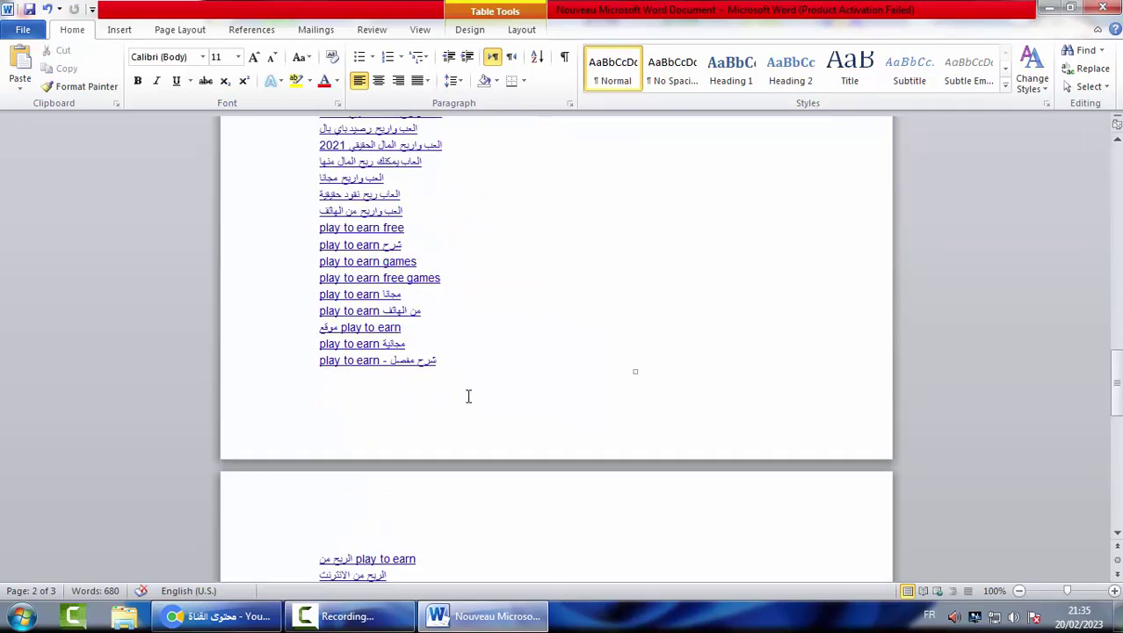
left_click_drag(447, 366, 465, 569)
scroll(505, 527, "down", 8)
left_click_drag(514, 502, 312, 247)
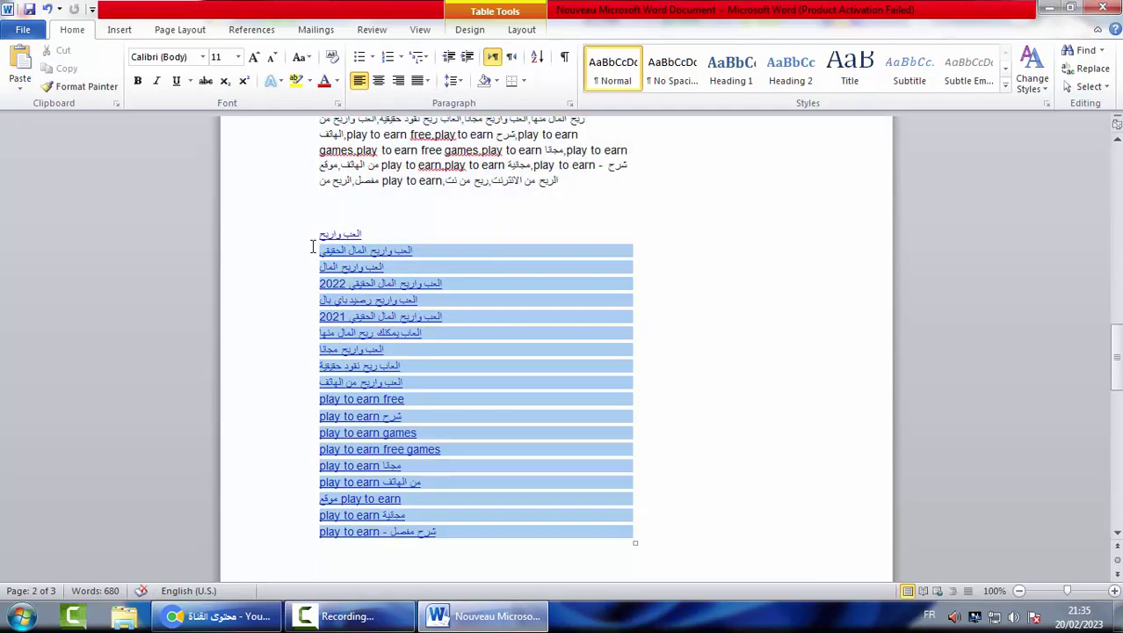
right_click(369, 286)
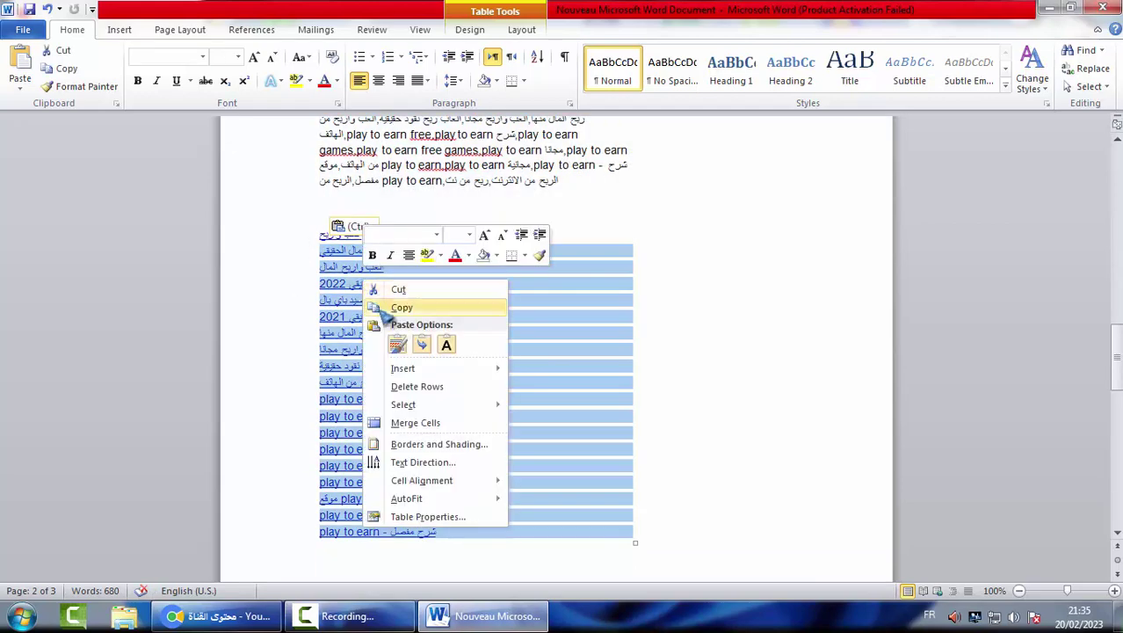
left_click(397, 306)
Return to YouTube Studio and paste the copied play-to-earn keyword rows at the end of the video description.
key("alt+Tab")
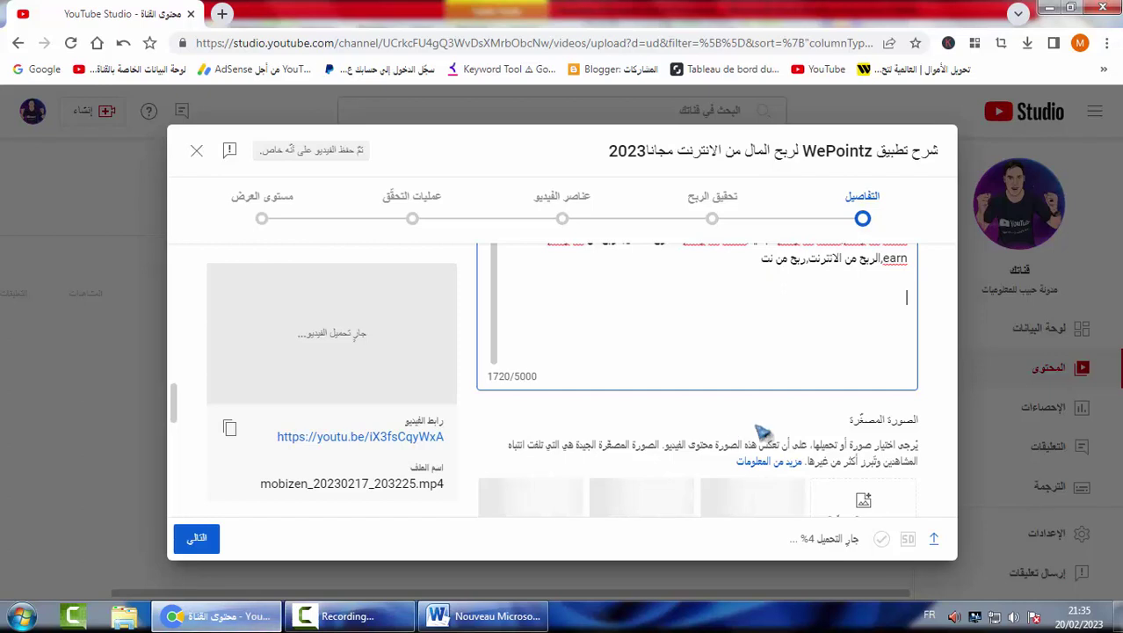
right_click(885, 303)
left_click(933, 425)
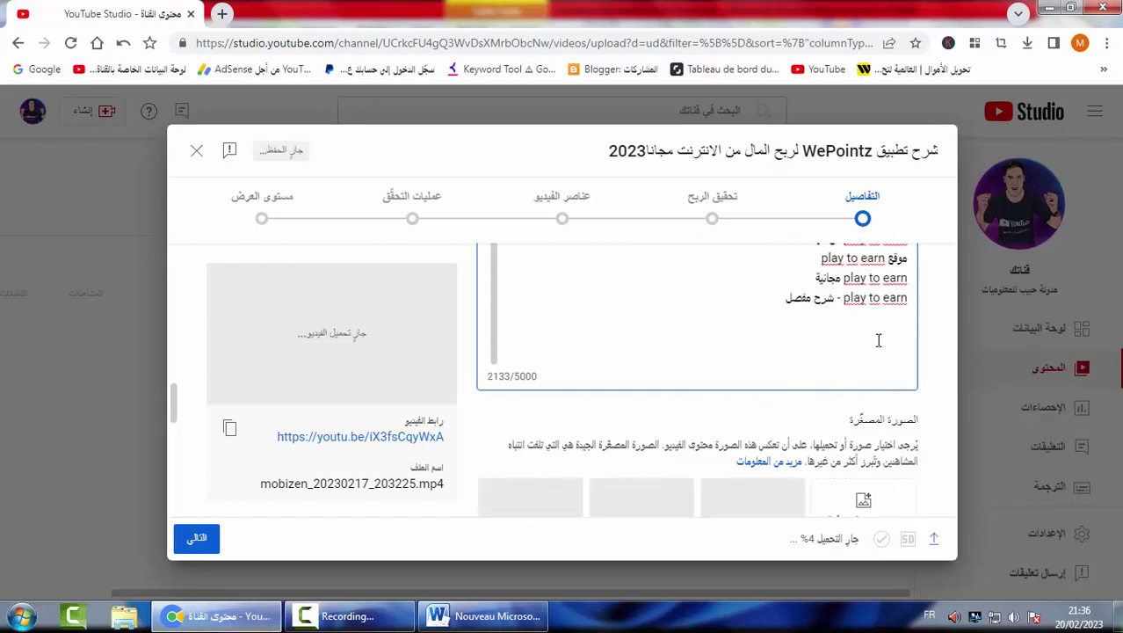
Switch to the Word document and copy the last table rows, the Facebook-earning hashtag paragraph and the long PayPal and Bitcoin keyword paragraph.
key("alt+Tab")
scroll(501, 527, "down", 5)
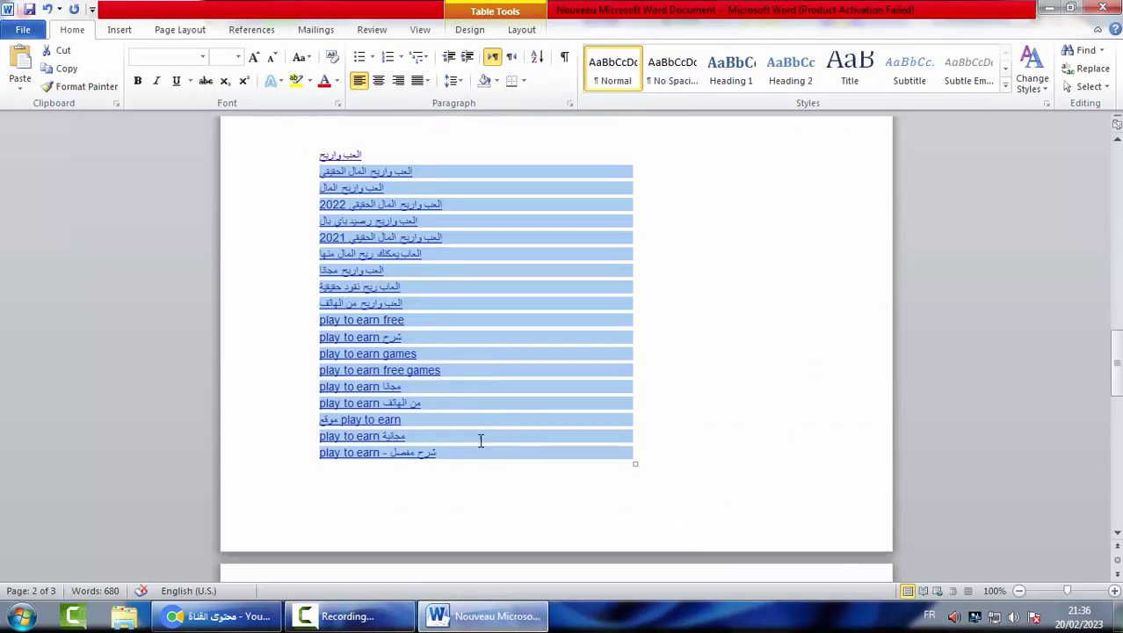
scroll(542, 429, "down", 6)
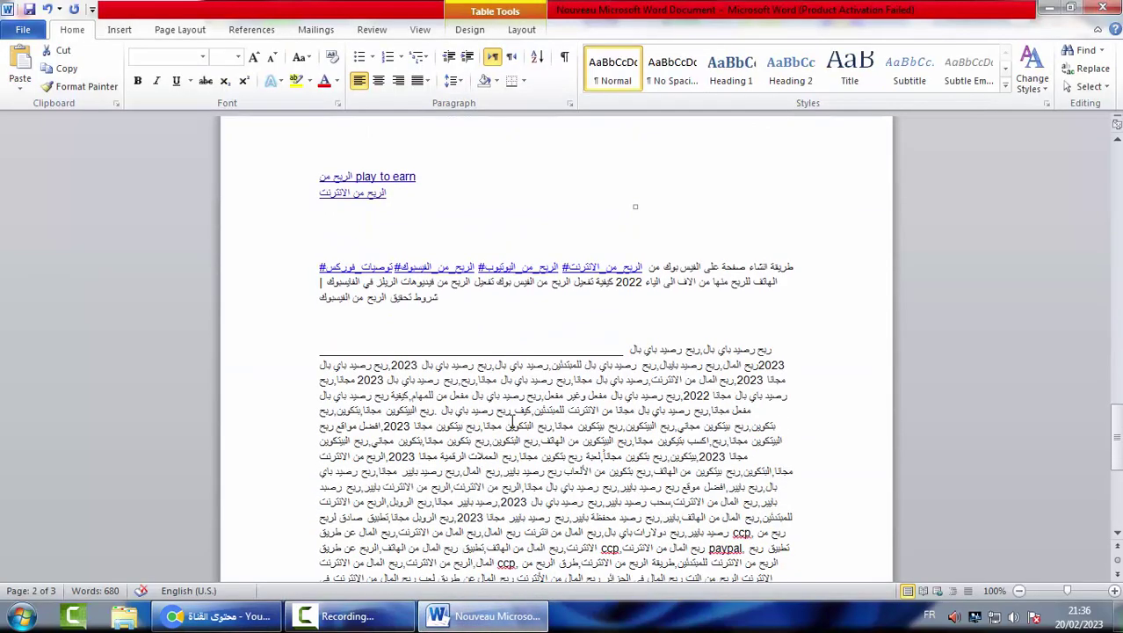
left_click_drag(421, 156, 398, 538)
right_click(455, 394)
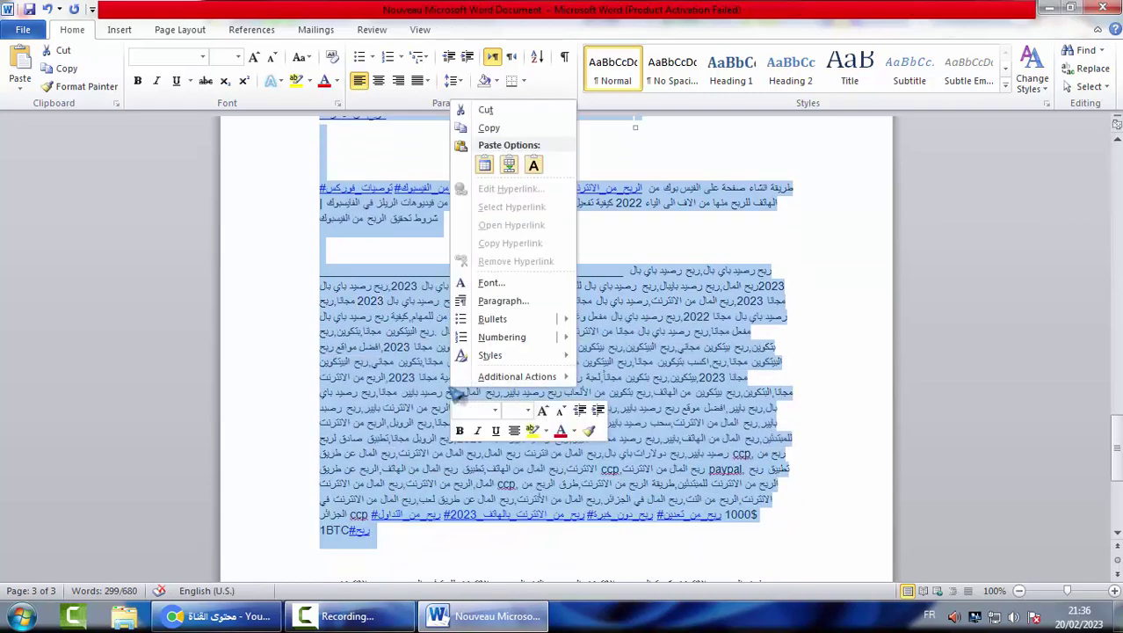
left_click(498, 129)
Switch to YouTube Studio and paste the copied Facebook, PayPal and Bitcoin keyword text as plain text at the end of the video description.
left_click(1048, 7)
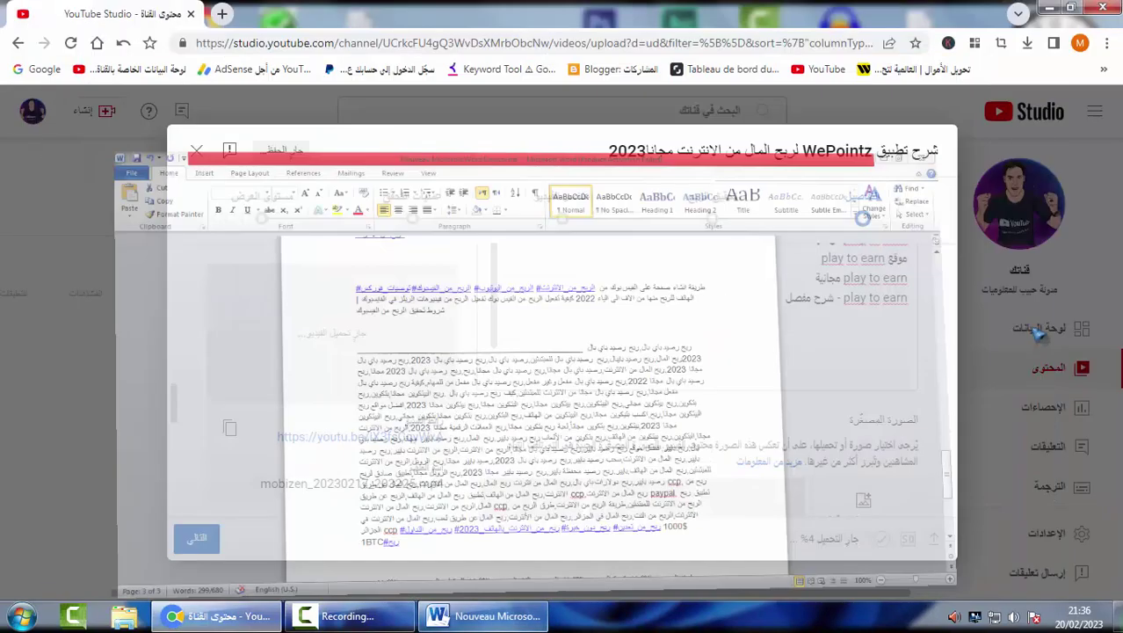
right_click(880, 344)
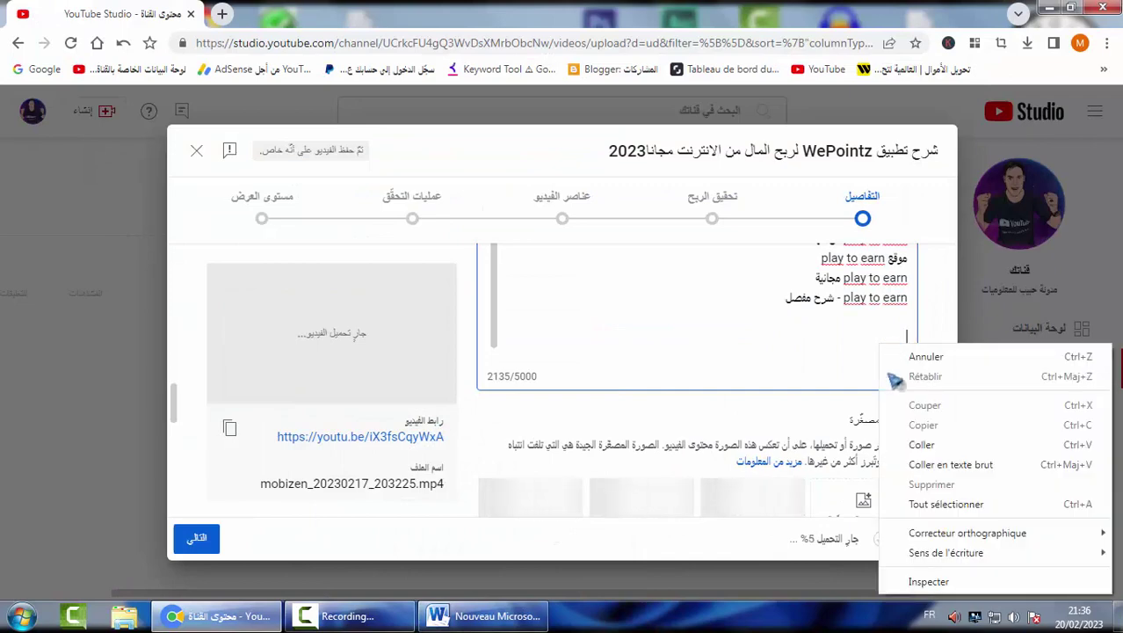
left_click(923, 461)
scroll(824, 318, "down", 10)
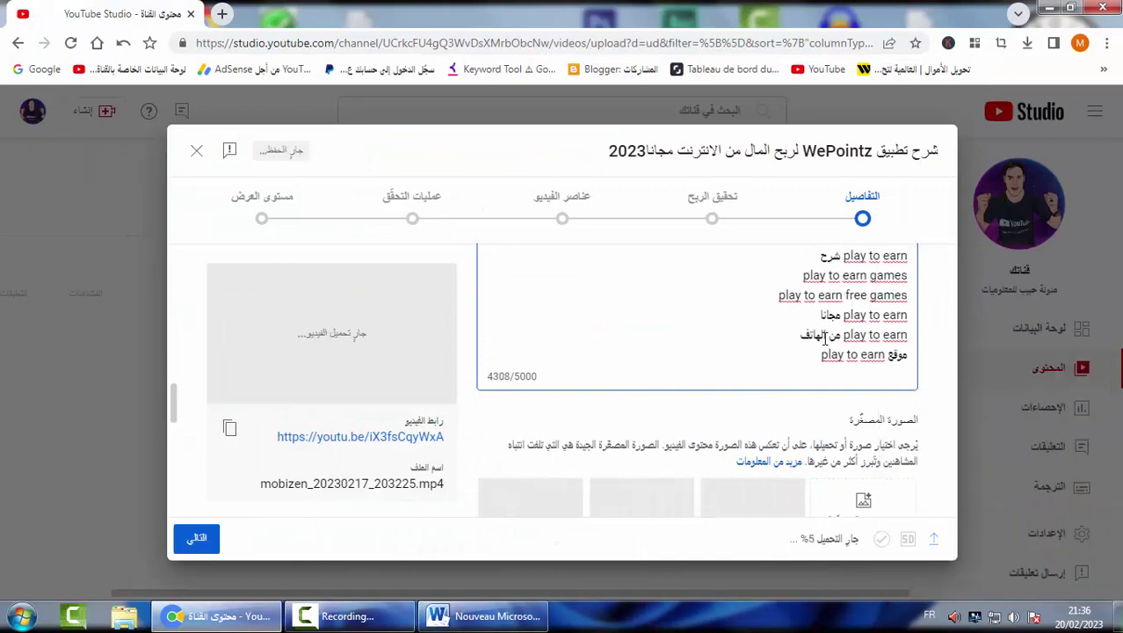
scroll(836, 315, "up", 15)
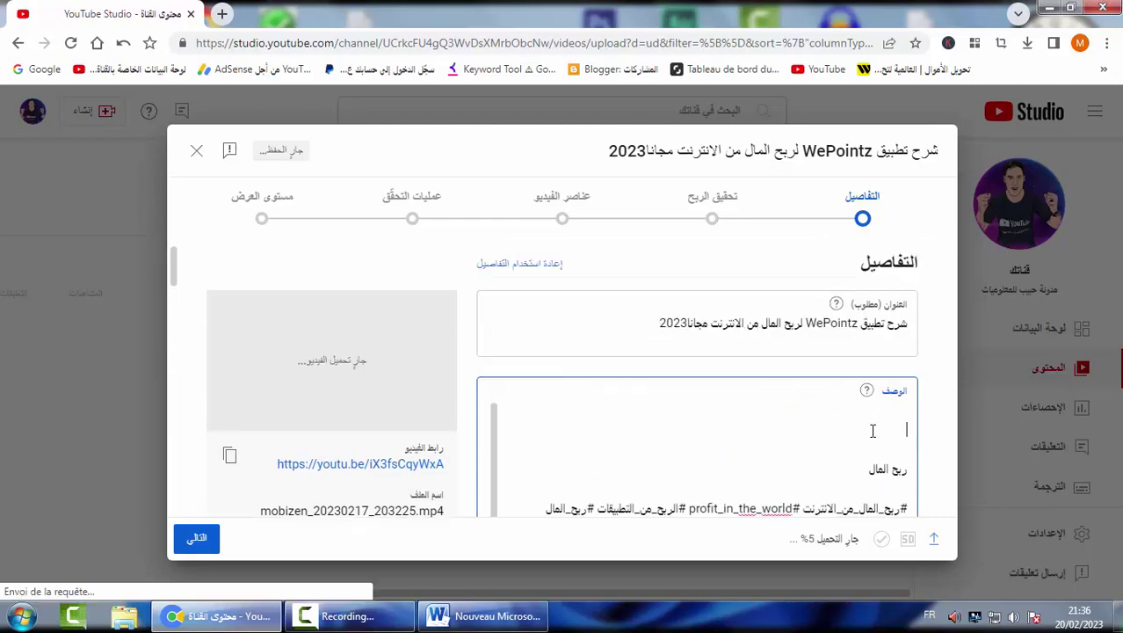
left_click(484, 616)
scroll(439, 352, "down", 3)
scroll(356, 365, "up", 5)
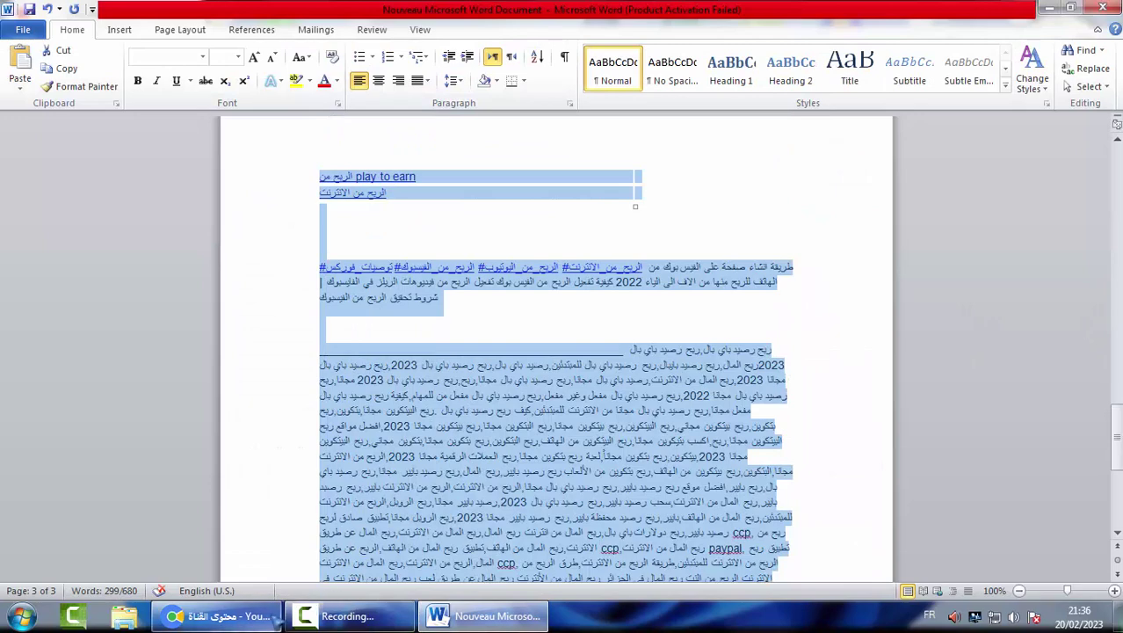
Return to YouTube Studio, expand the additional video options below the audience setting and go to the empty tags field.
left_click(220, 616)
scroll(839, 429, "down", 3)
scroll(839, 429, "down", 15)
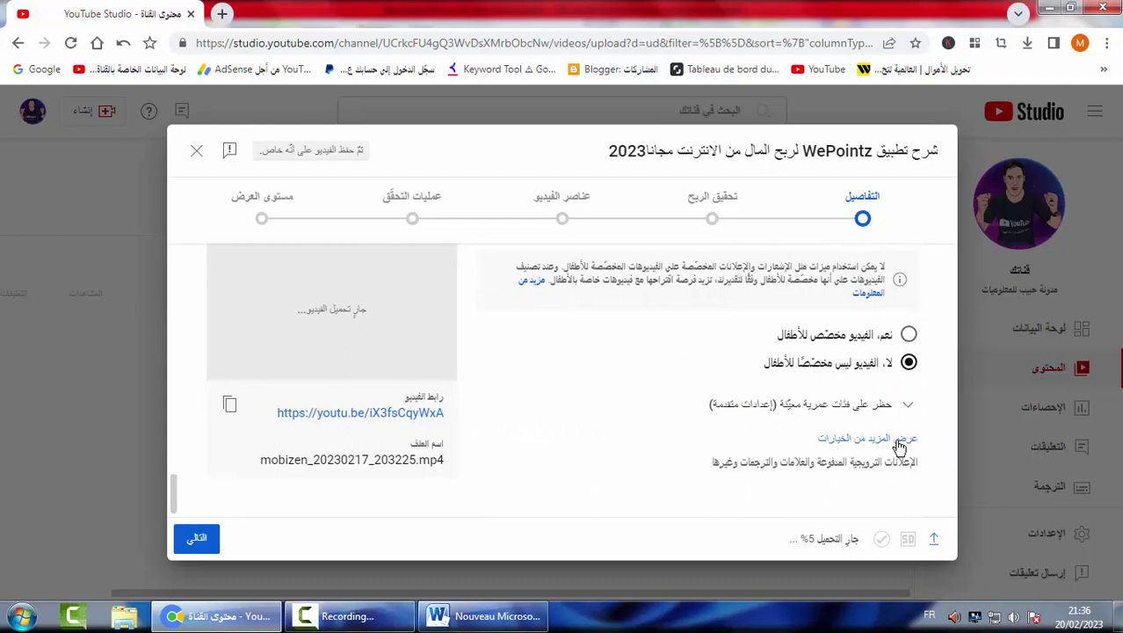
left_click(835, 444)
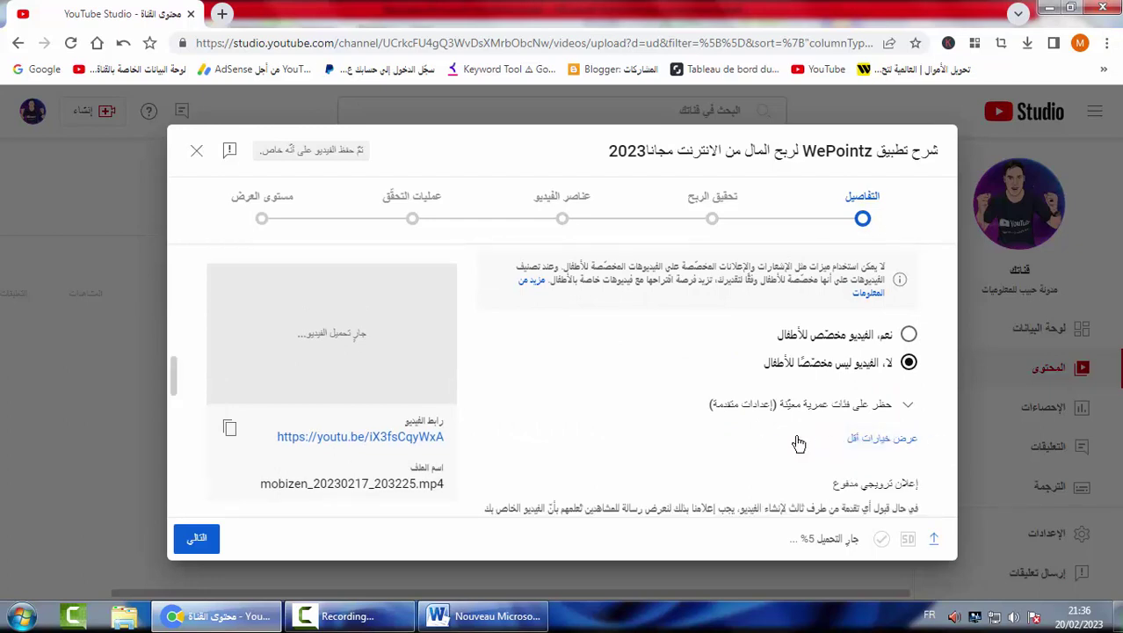
scroll(607, 435, "down", 5)
scroll(697, 439, "down", 3)
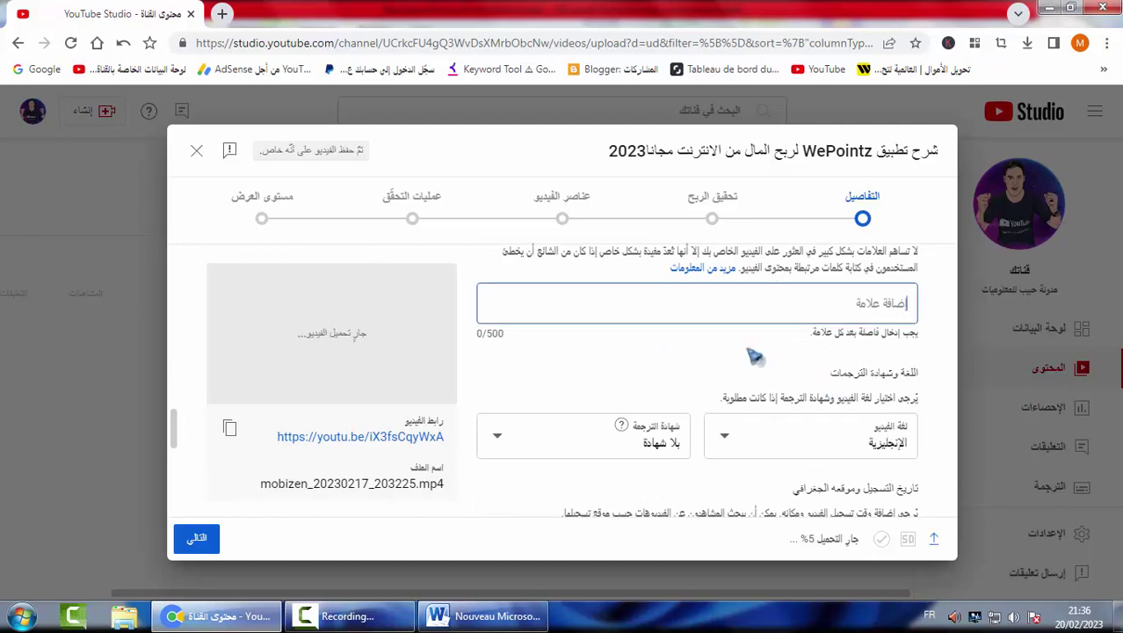
Switch to the Word document, copy "واربح" from the first row of the play-to-earn keyword table and add it as a tag in YouTube Studio.
key("alt+Tab")
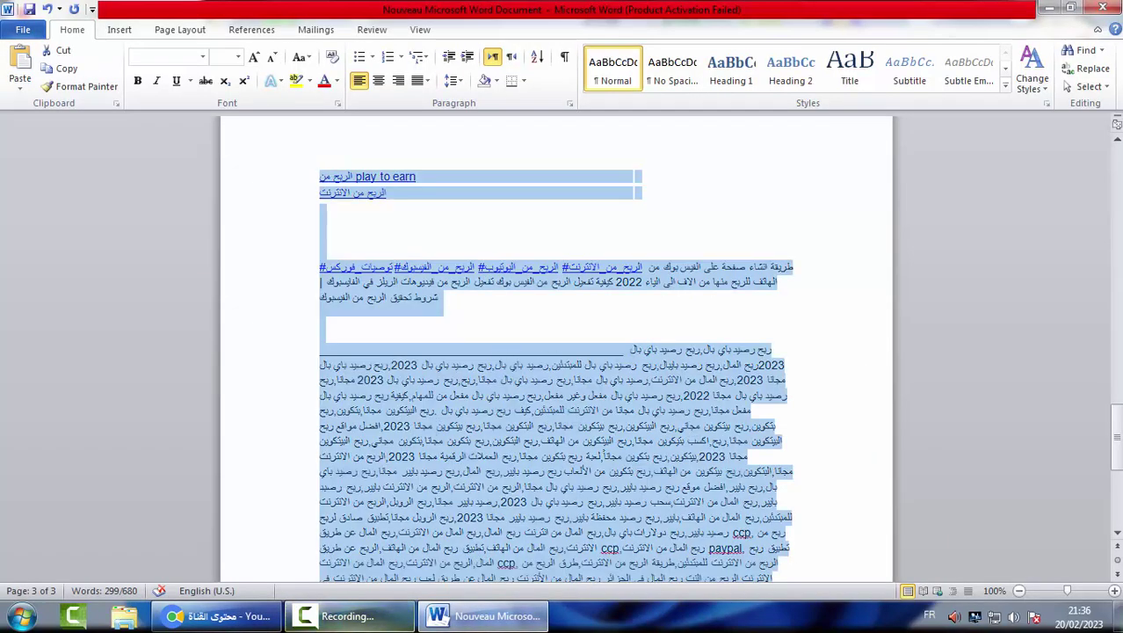
left_click_drag(225, 615, 352, 616)
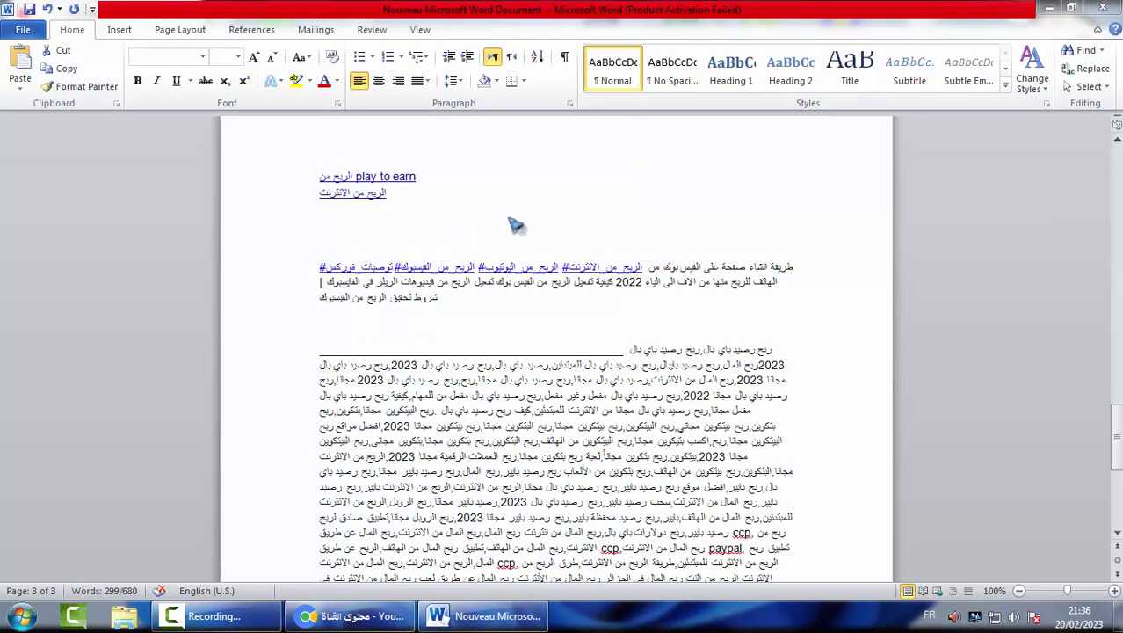
key("ctrl+a")
left_click(801, 332)
scroll(703, 347, "down", 8)
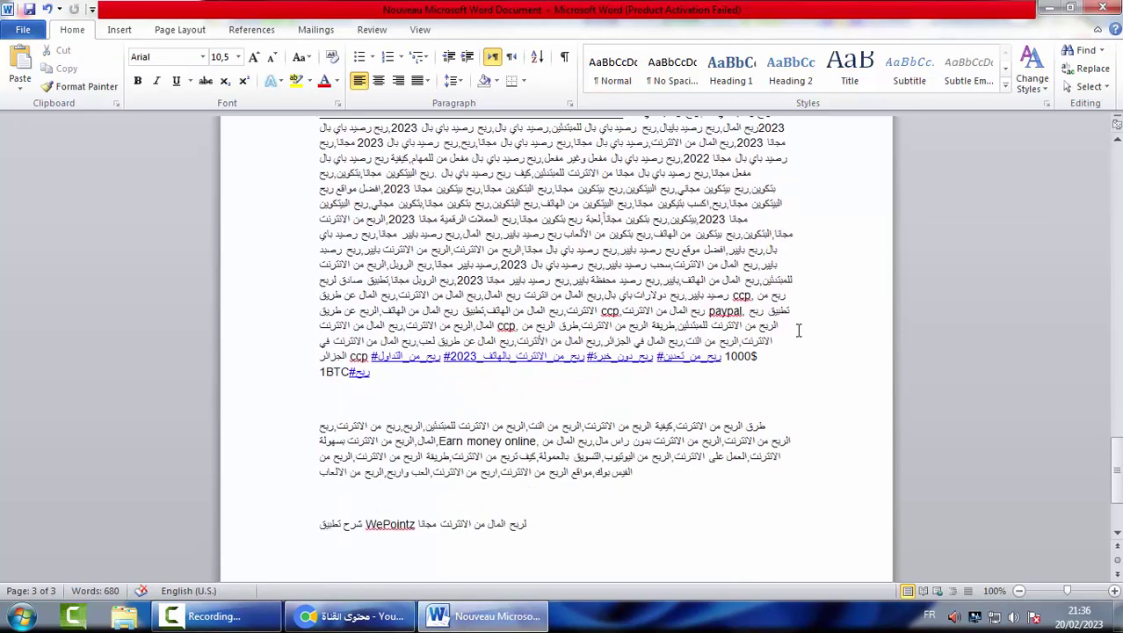
scroll(472, 402, "up", 15)
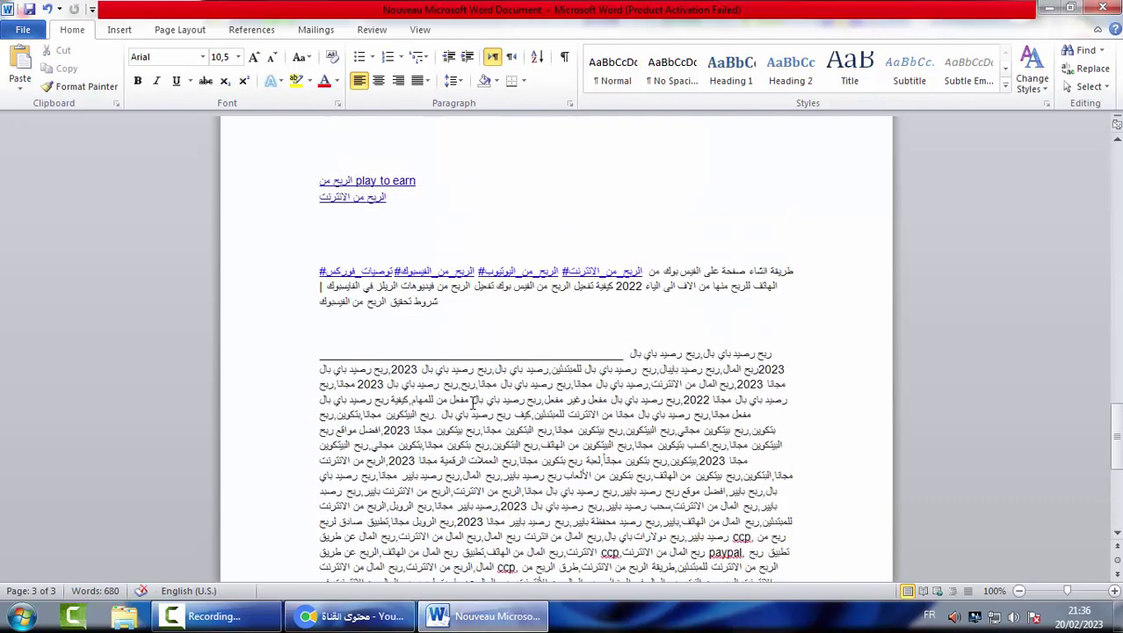
scroll(528, 390, "up", 7)
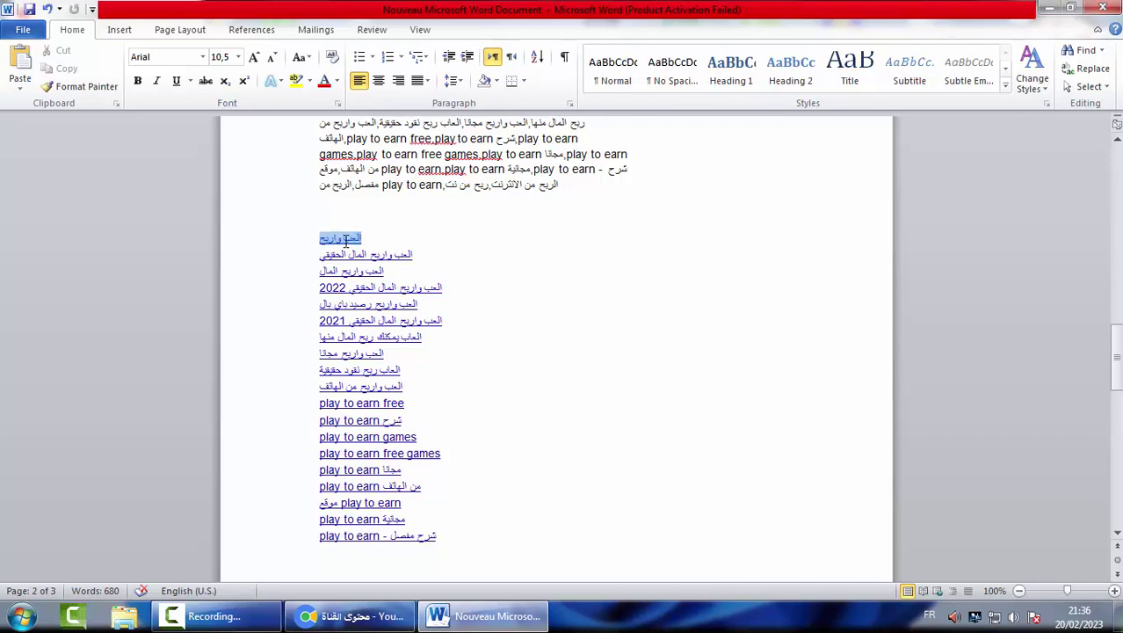
right_click(345, 239)
left_click(342, 241)
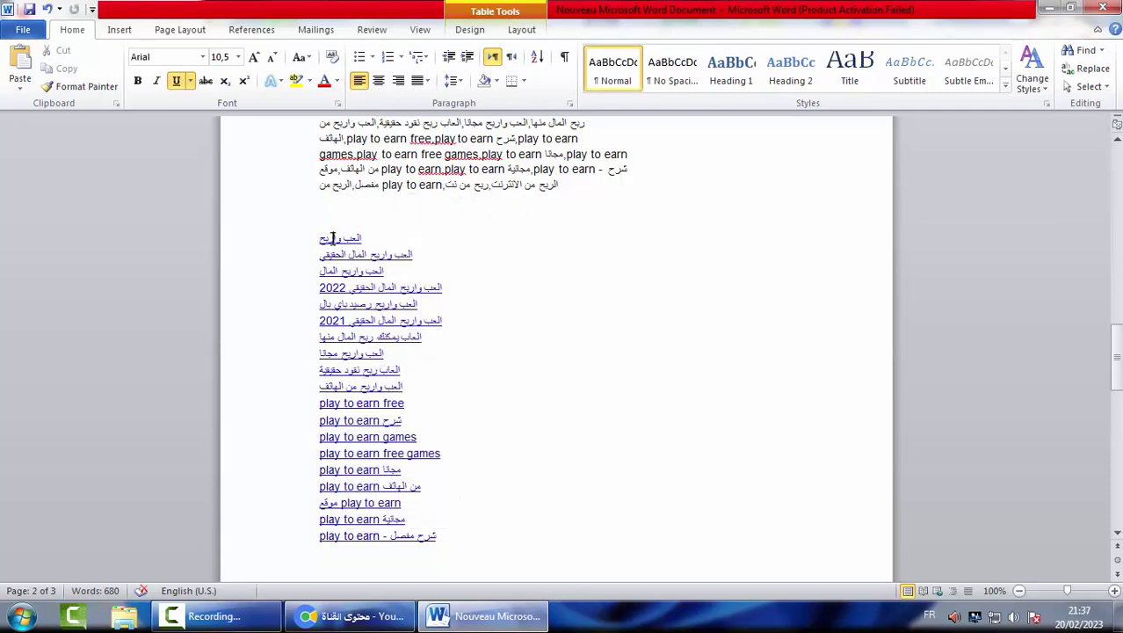
left_click(334, 235)
left_click(337, 246)
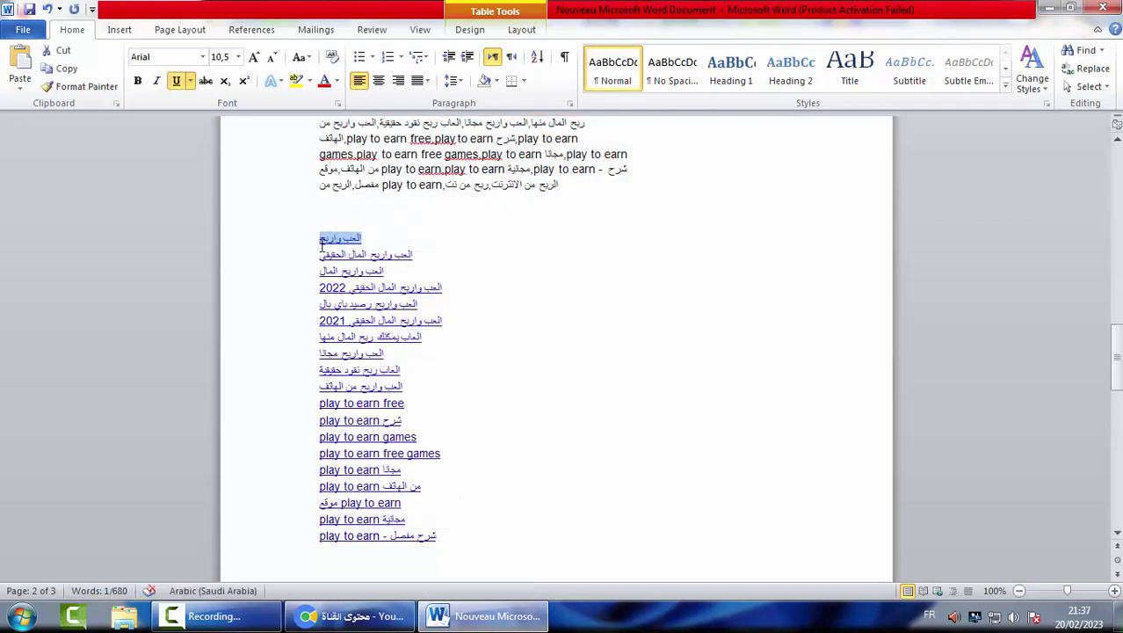
left_click(352, 616)
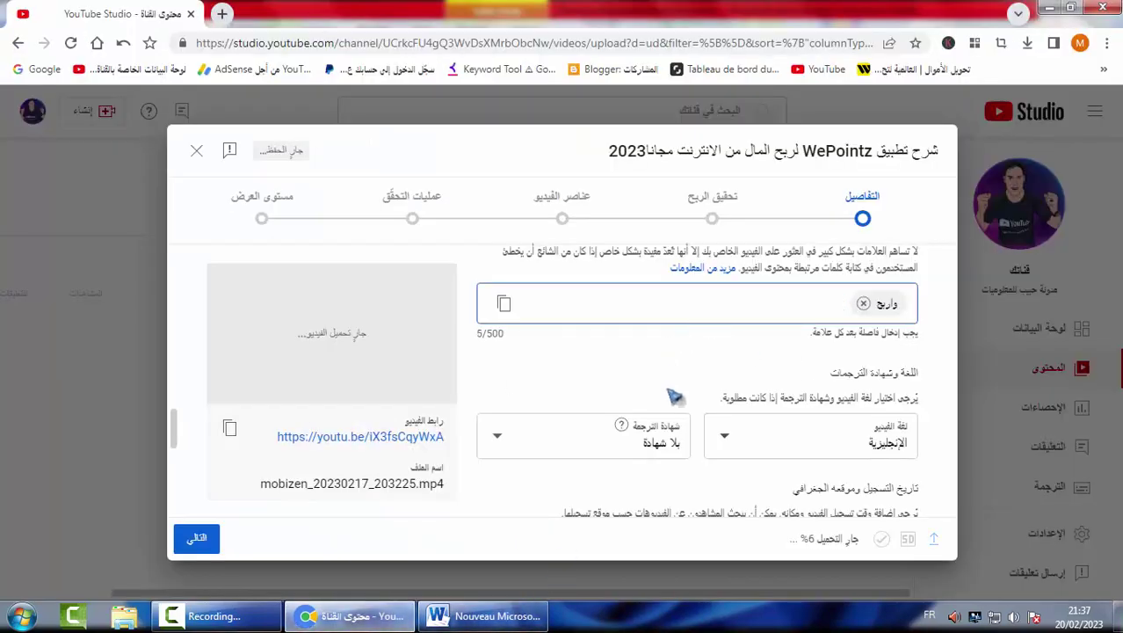
Copy the keyword row "العب واربح المال الحقيقي" from the Word document and paste it as a tag in YouTube Studio.
left_click(484, 616)
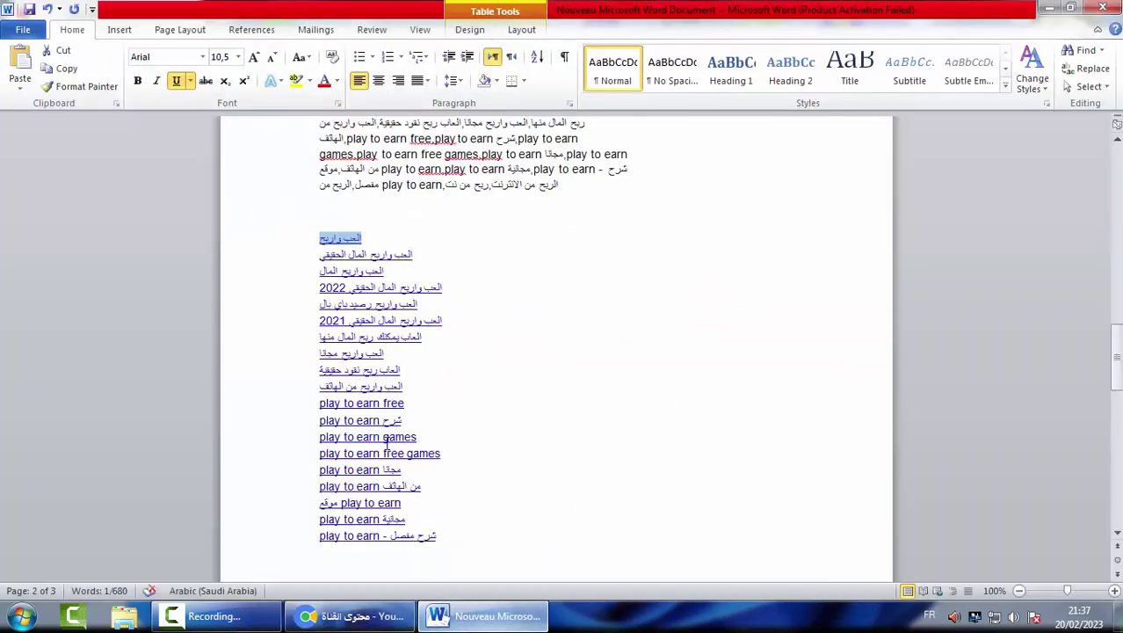
triple_click(392, 258)
right_click(391, 257)
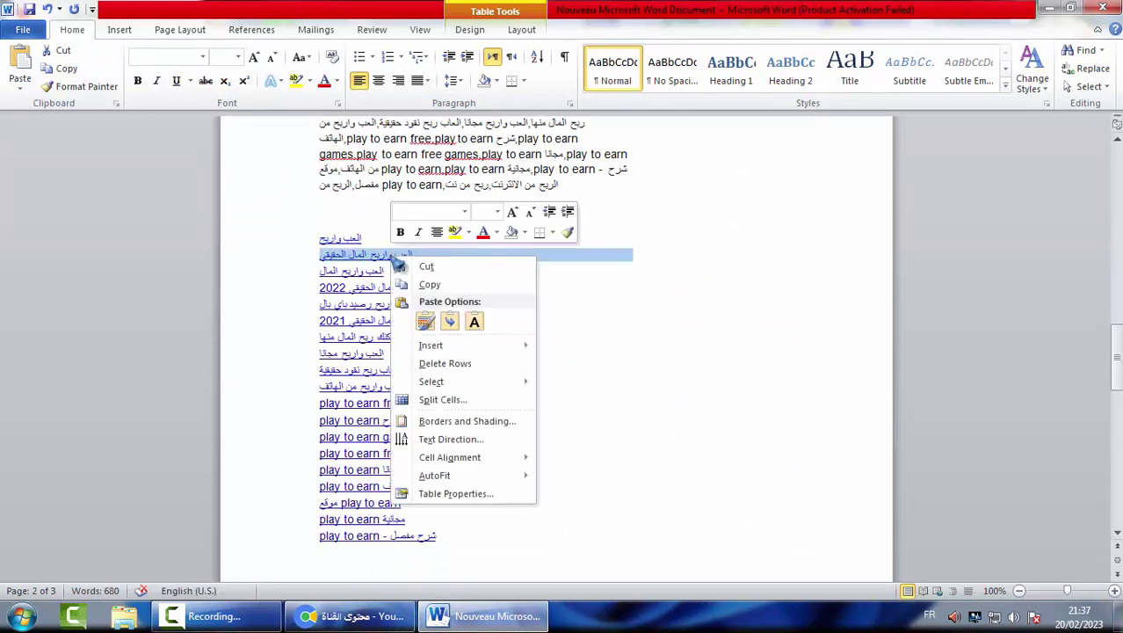
left_click(406, 286)
left_click(214, 617)
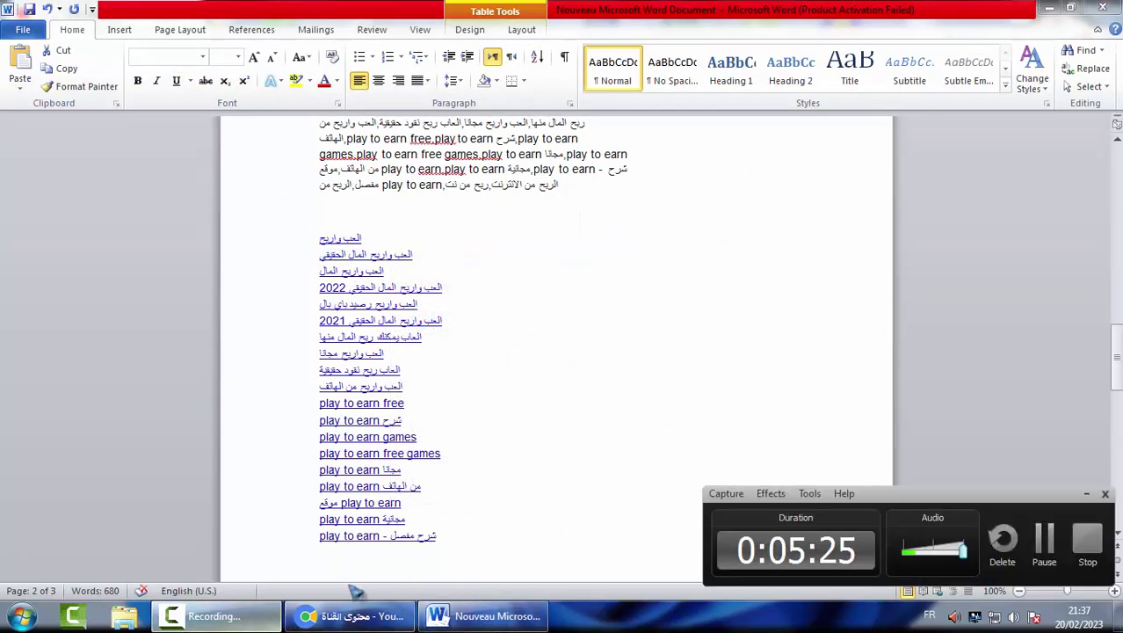
left_click(350, 617)
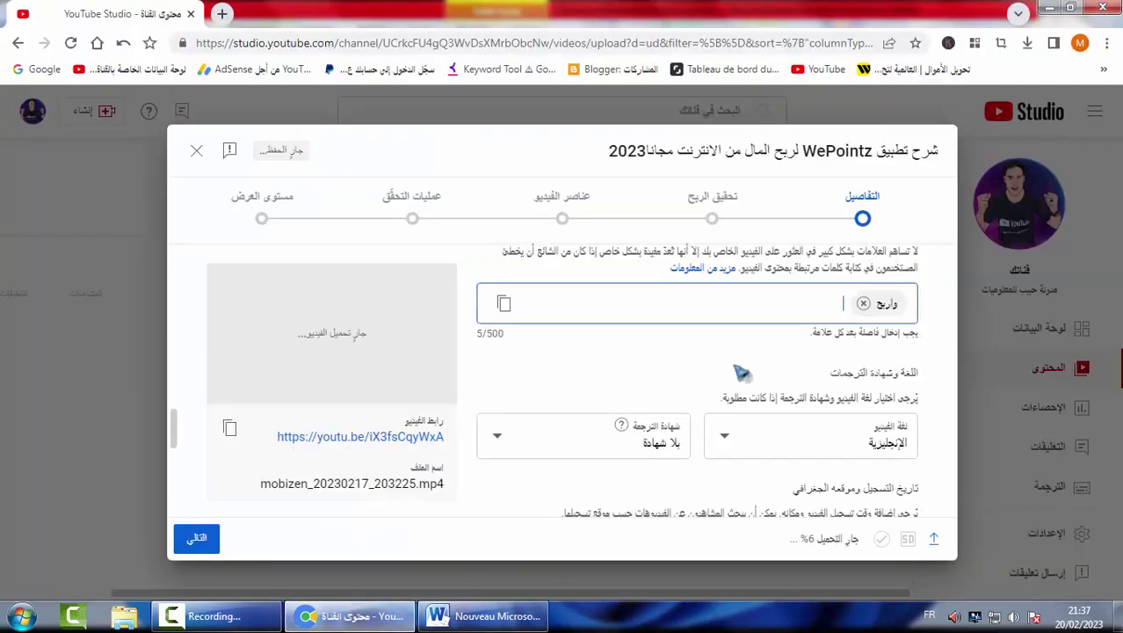
key("ctrl+v")
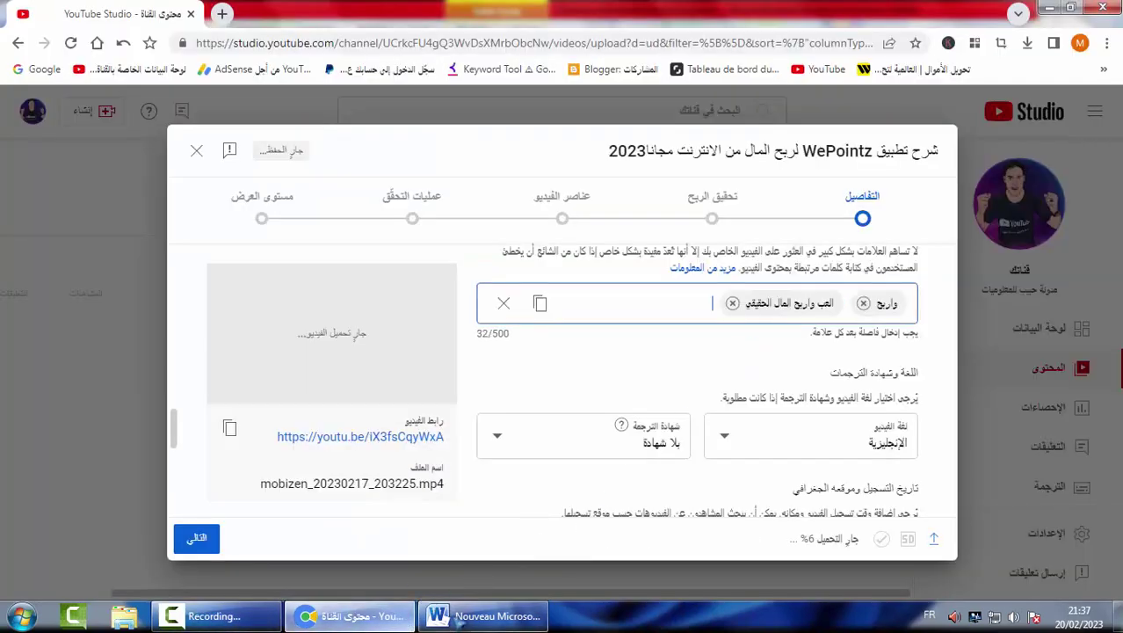
Copy the keyword row "العب واربح المال" from the Word document and paste it as a tag in YouTube Studio.
left_click(484, 616)
triple_click(373, 271)
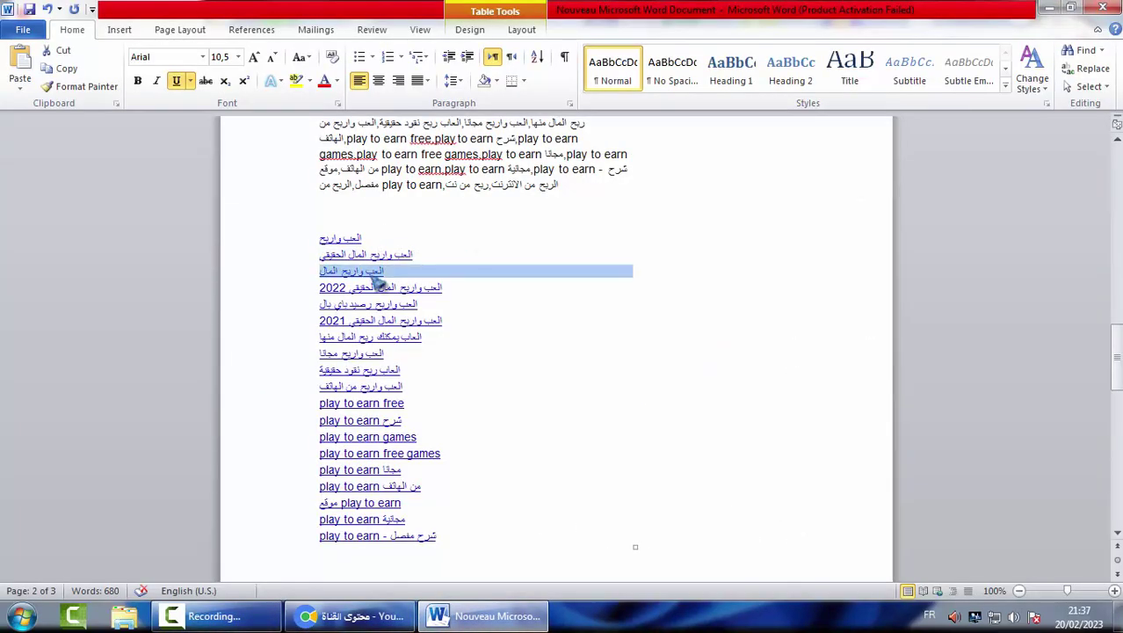
right_click(373, 271)
left_click(406, 304)
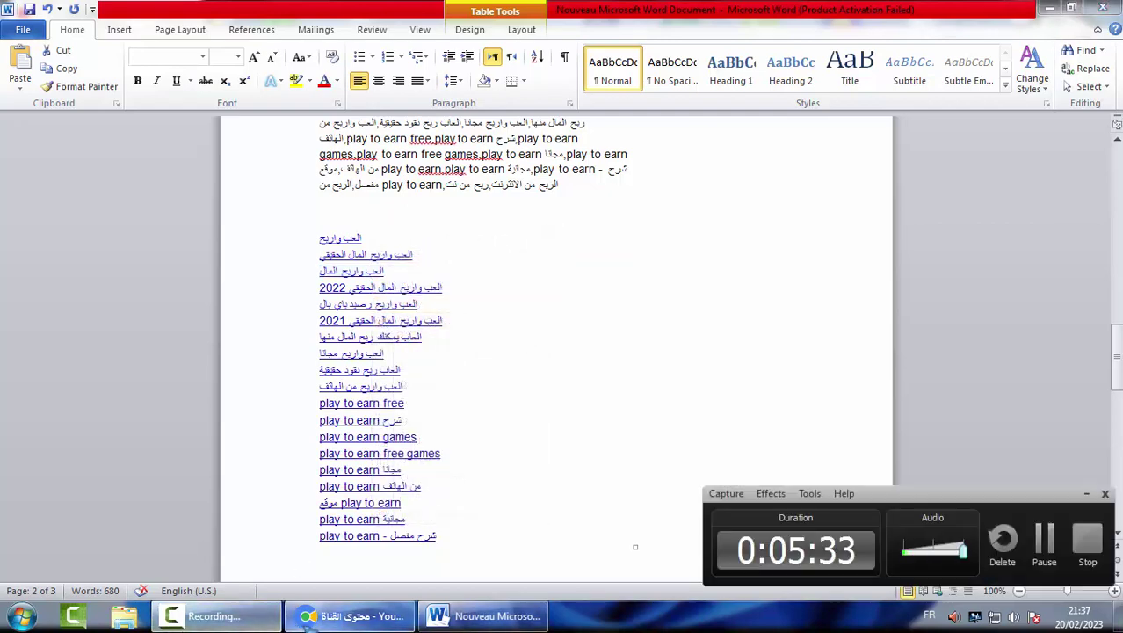
left_click(350, 617)
right_click(639, 303)
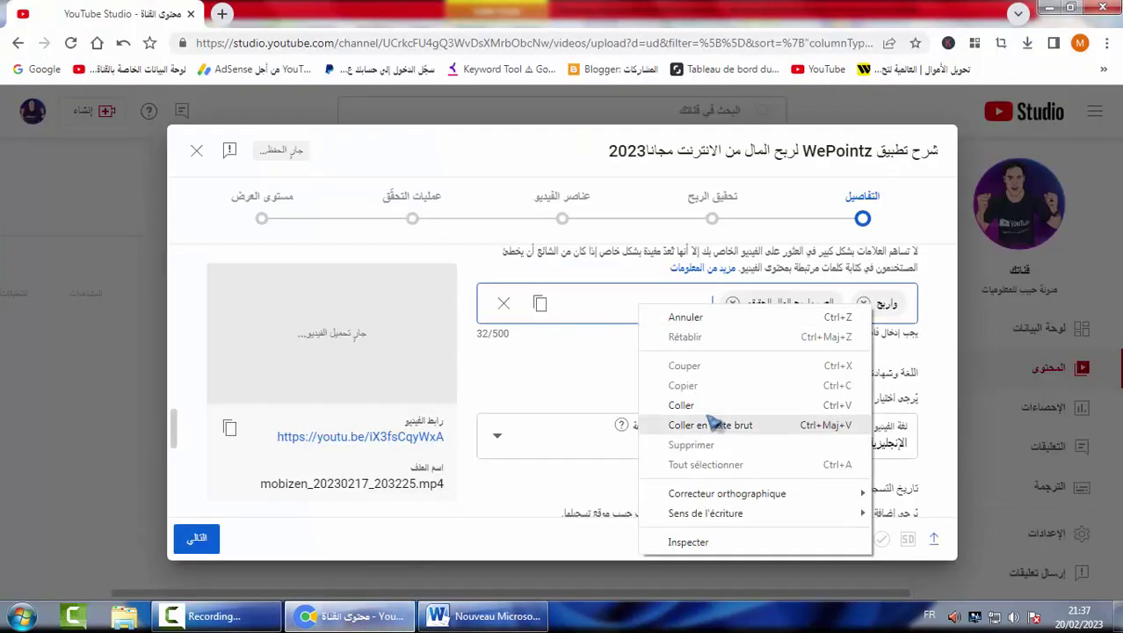
left_click(716, 423)
Copy the keyword row "العب واربح المال الحقيقي 2022" from the Word document and paste it as a tag in YouTube Studio.
left_click(464, 616)
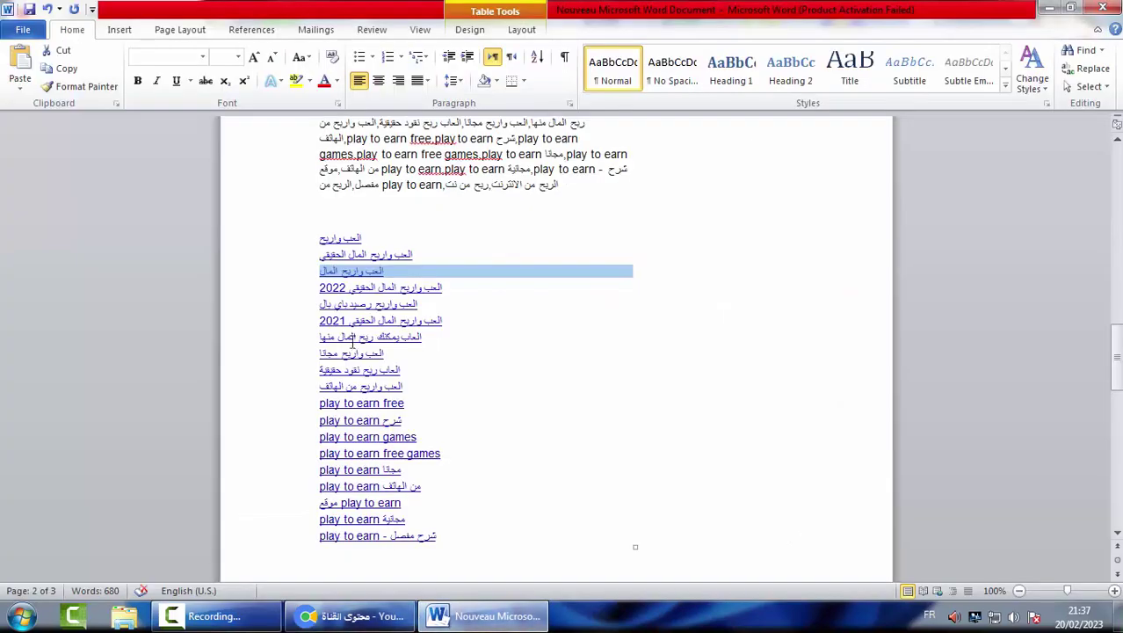
left_click(373, 296)
right_click(376, 298)
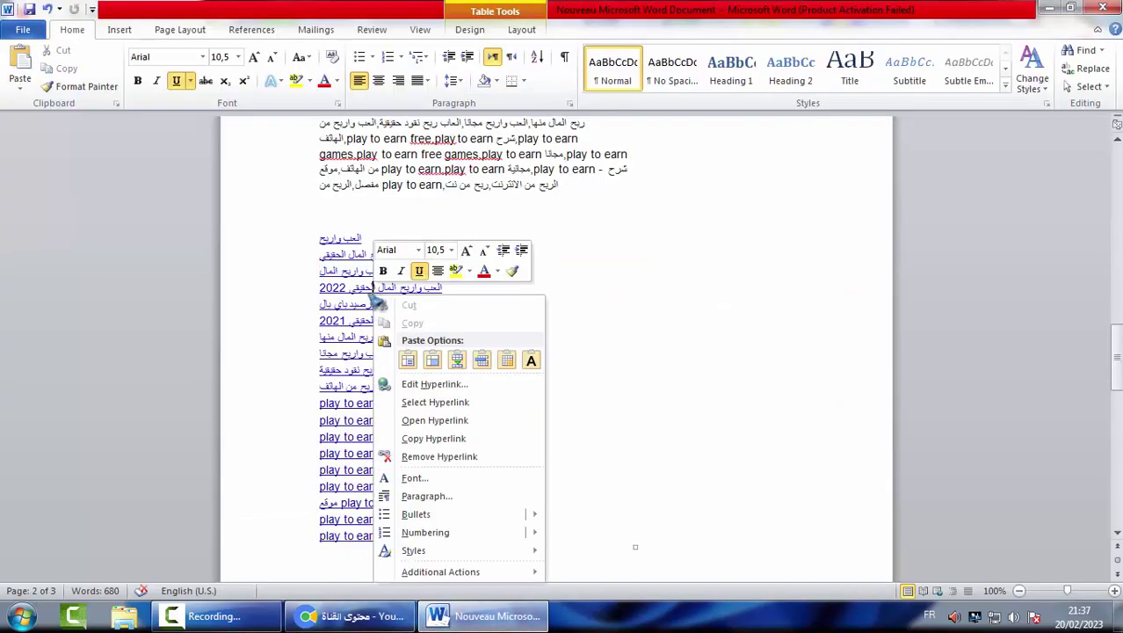
double_click(369, 290)
triple_click(373, 297)
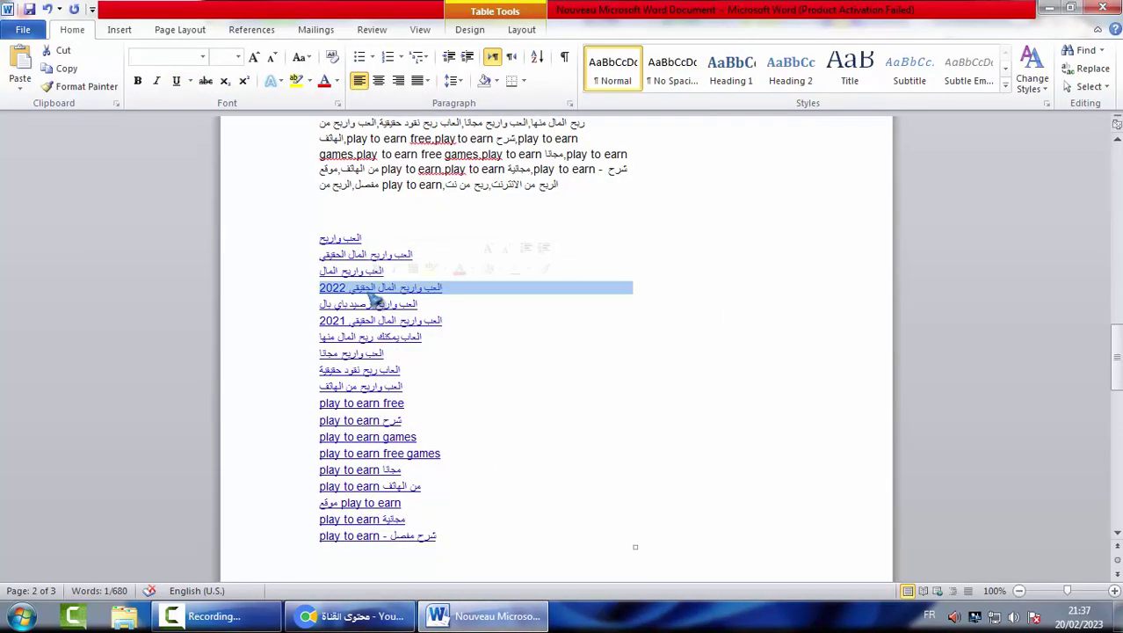
right_click(373, 296)
left_click(403, 322)
left_click(385, 613)
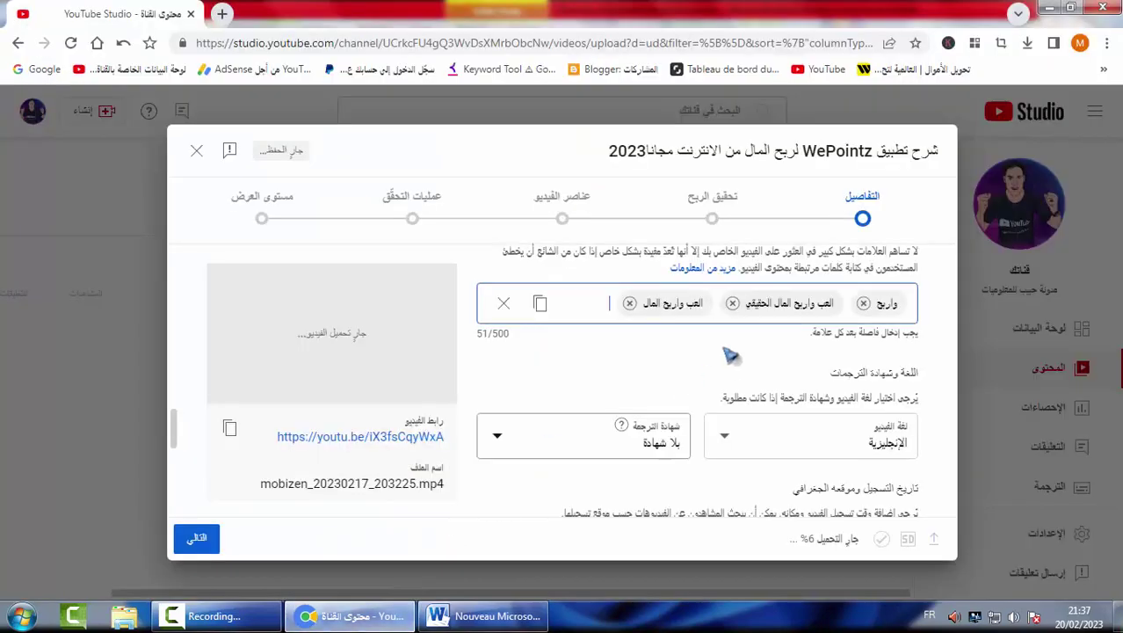
right_click(601, 301)
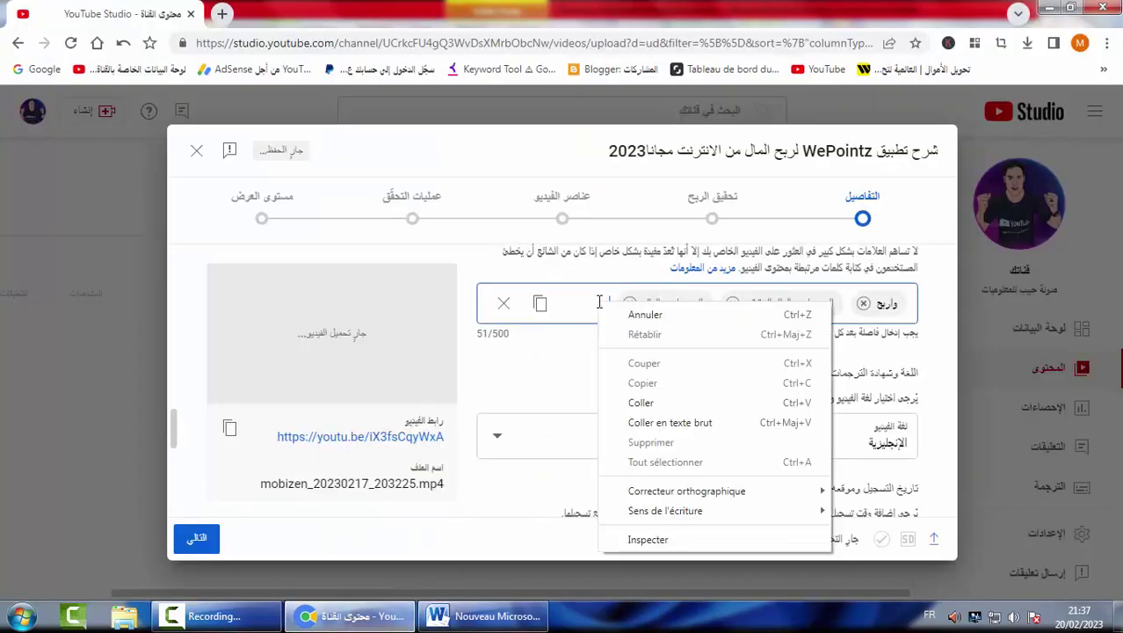
left_click(668, 423)
Copy the keyword row "العب واربح رصيد باي بال" from the Word document and paste it as a tag in YouTube Studio.
left_click(483, 615)
triple_click(403, 304)
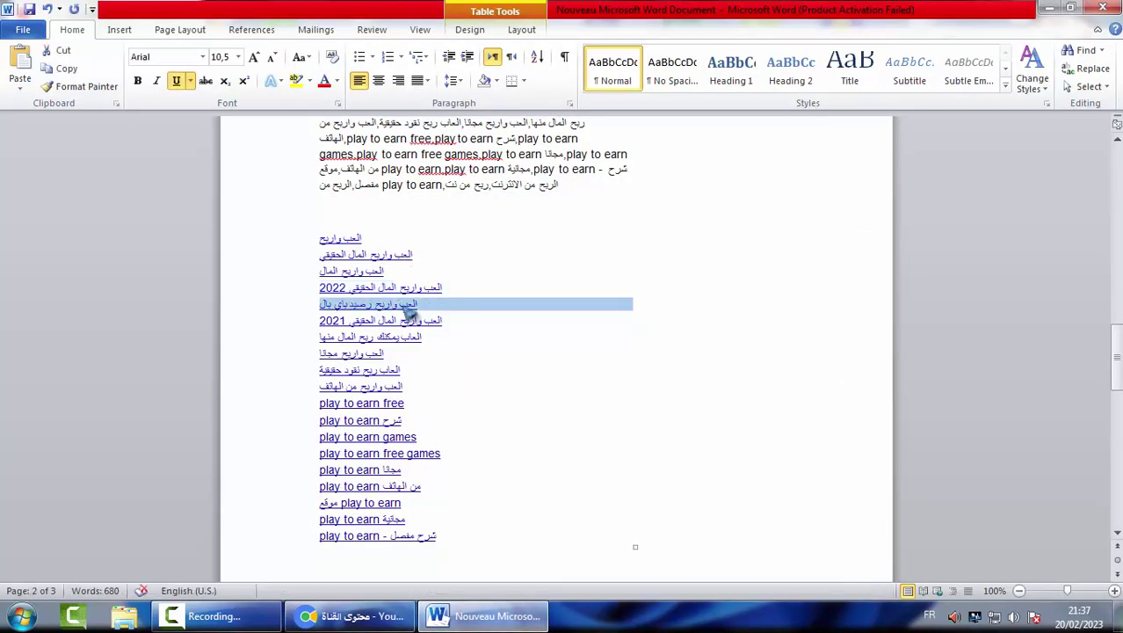
right_click(409, 310)
left_click(446, 333)
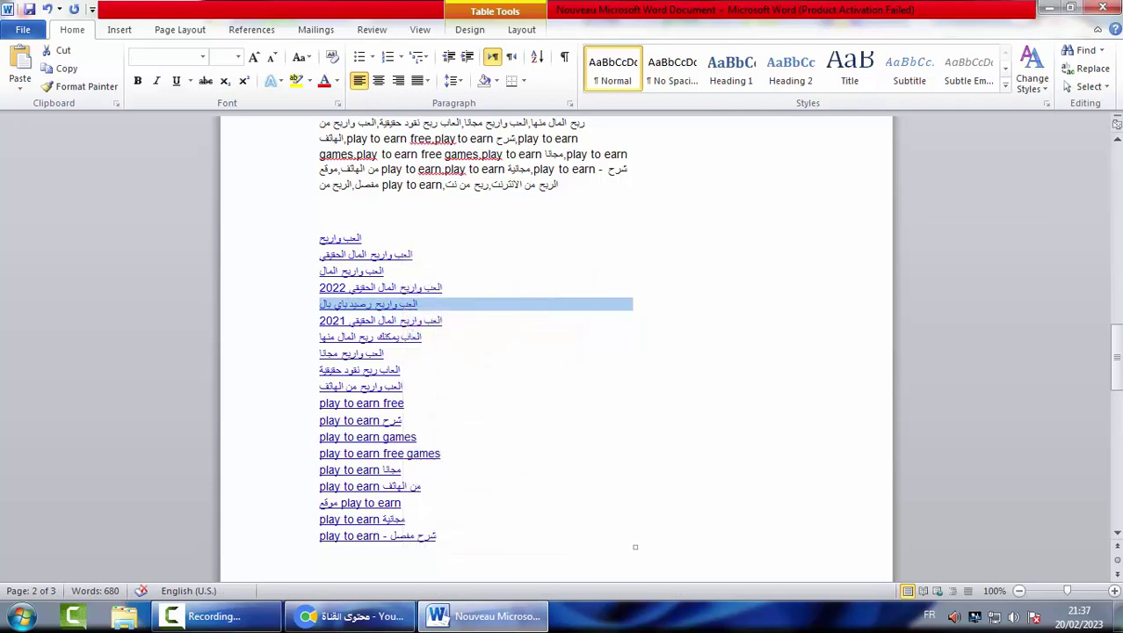
left_click(351, 615)
right_click(720, 343)
left_click(773, 464)
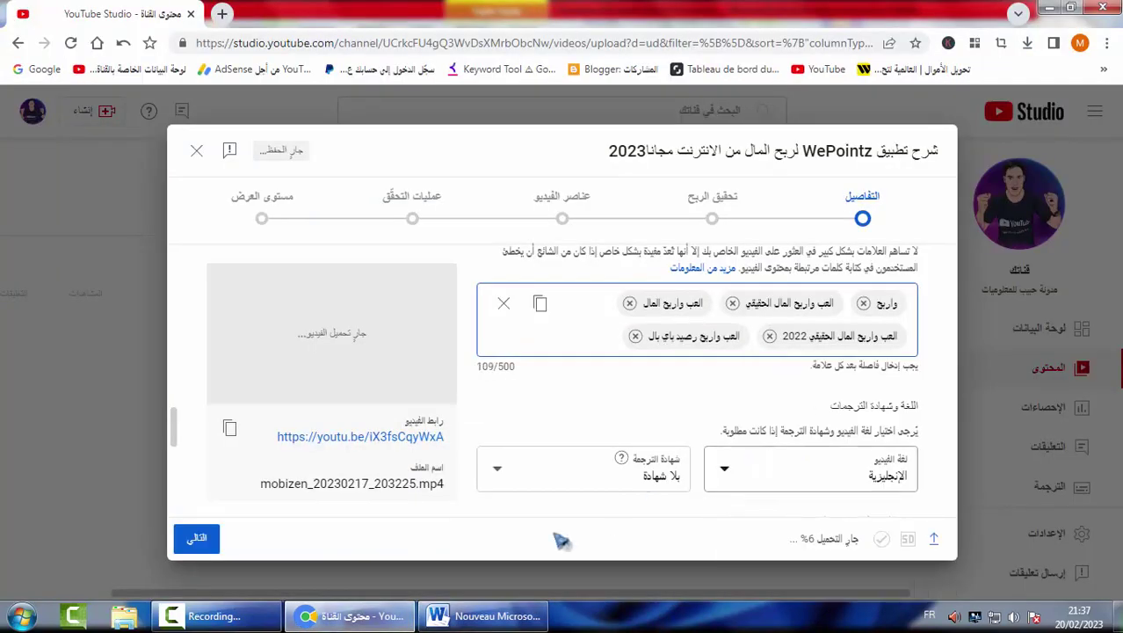
Copy the keyword row "العب واربح المال الحقيقي 2021" from the Word document and paste it as a tag in YouTube Studio.
left_click(484, 615)
triple_click(421, 321)
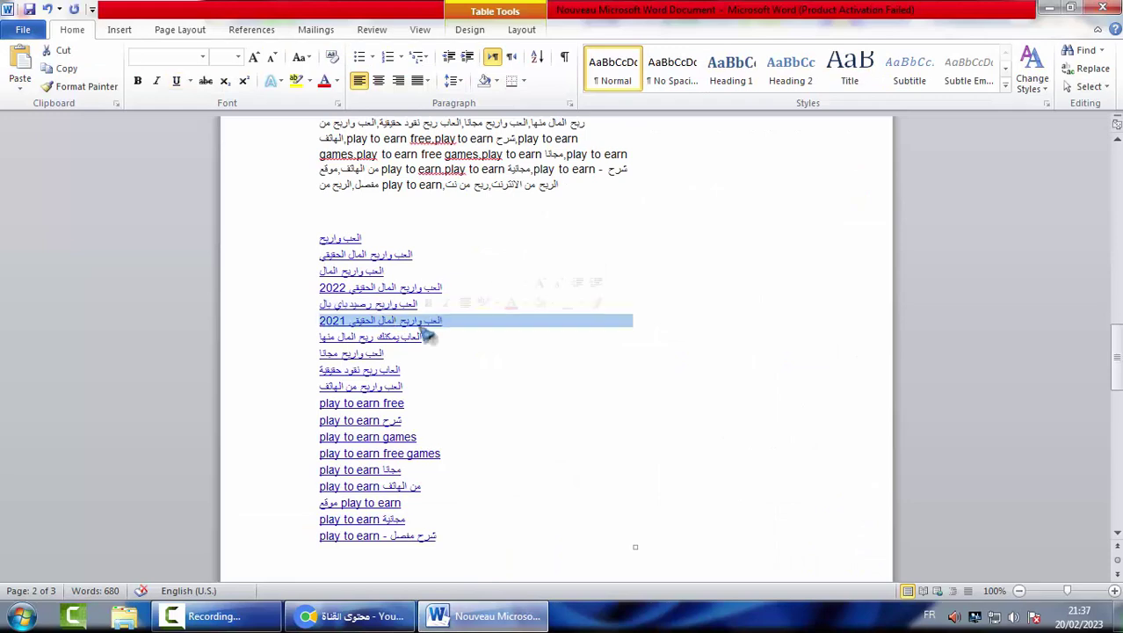
right_click(426, 327)
left_click(438, 354)
left_click(347, 616)
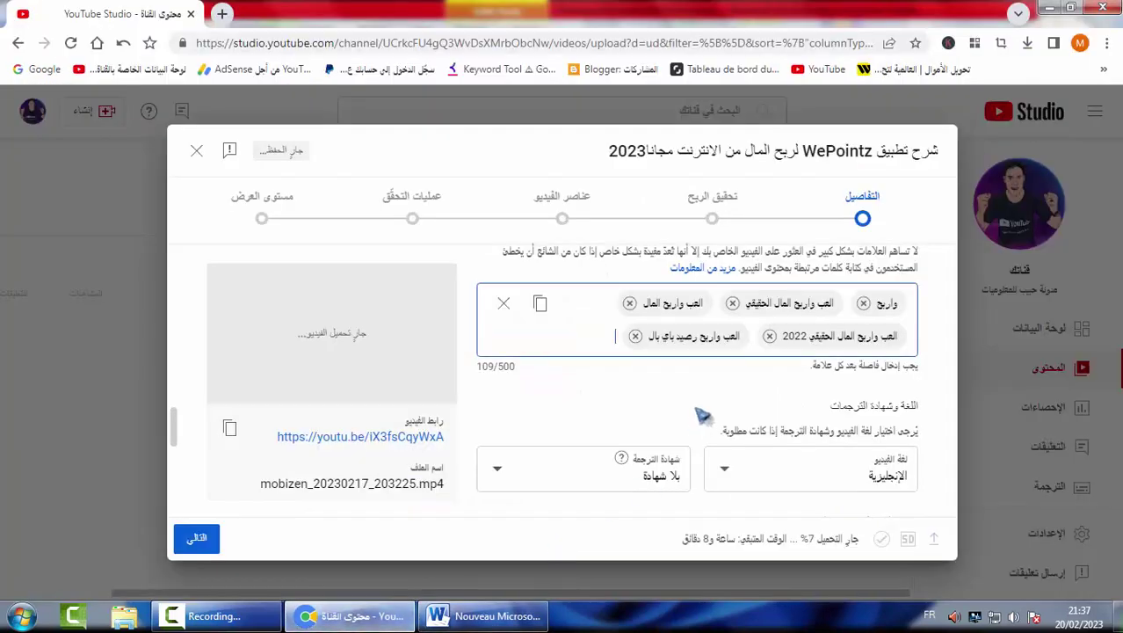
right_click(600, 341)
left_click(637, 436)
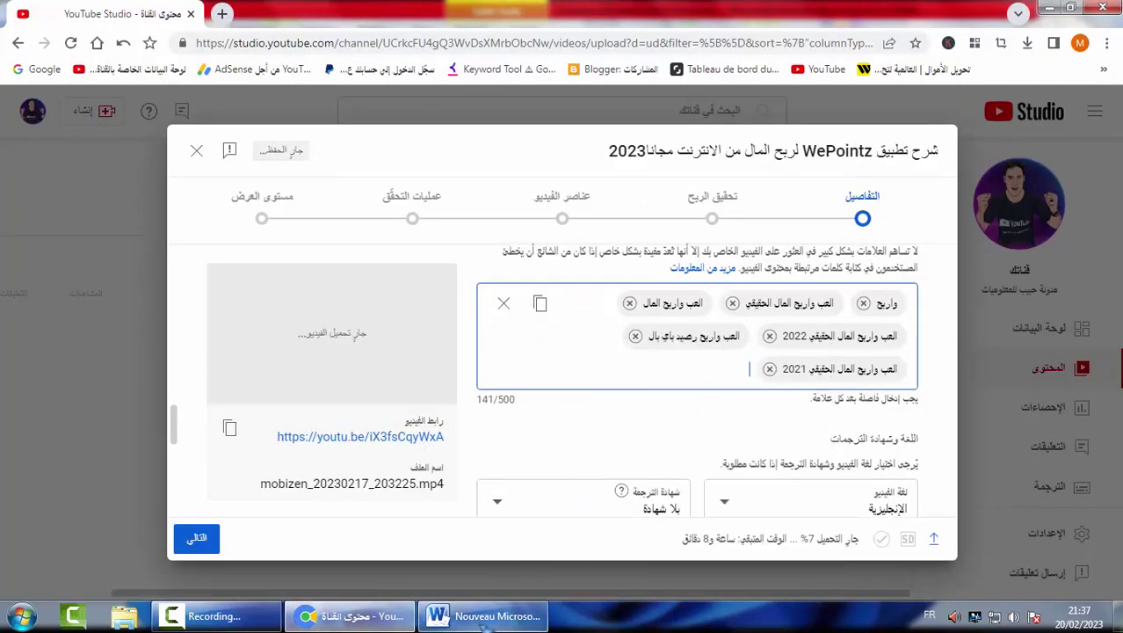
Copy the keyword row "العاب يمكنك ربح المال منها" from the Word document and paste it as a tag in YouTube Studio.
left_click(484, 616)
triple_click(413, 339)
right_click(409, 341)
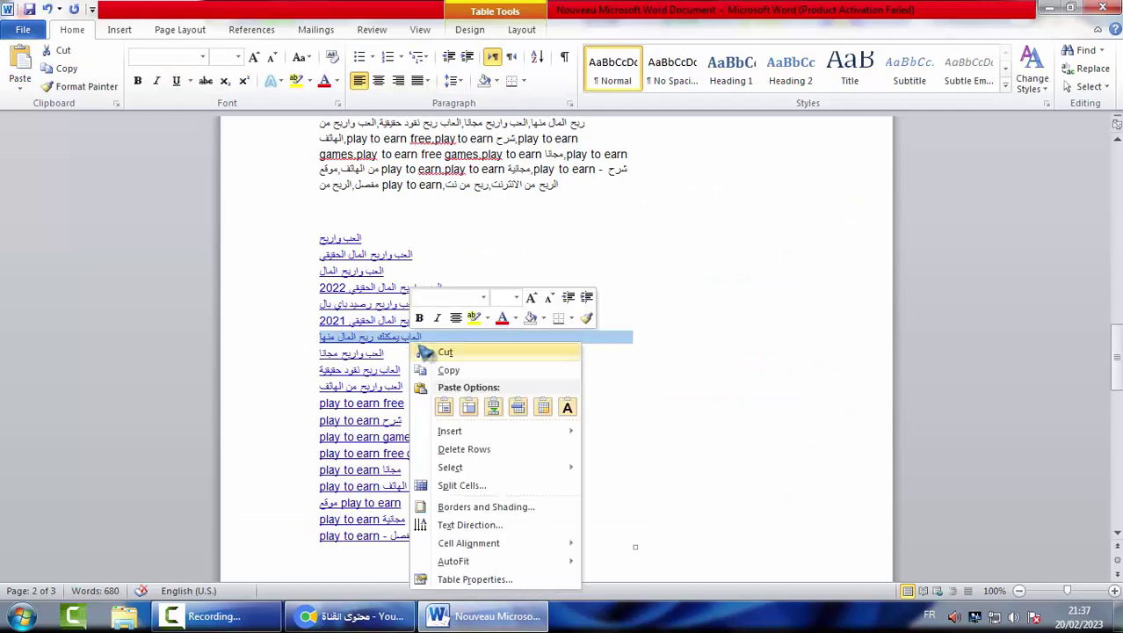
left_click(444, 370)
left_click(347, 616)
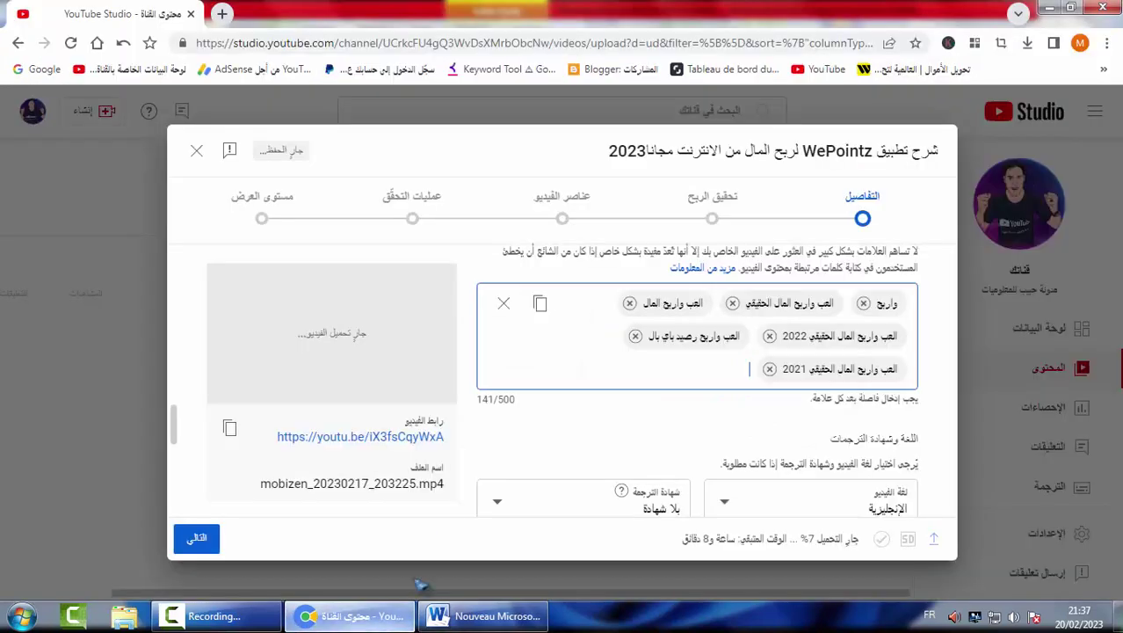
right_click(627, 378)
left_click(664, 210)
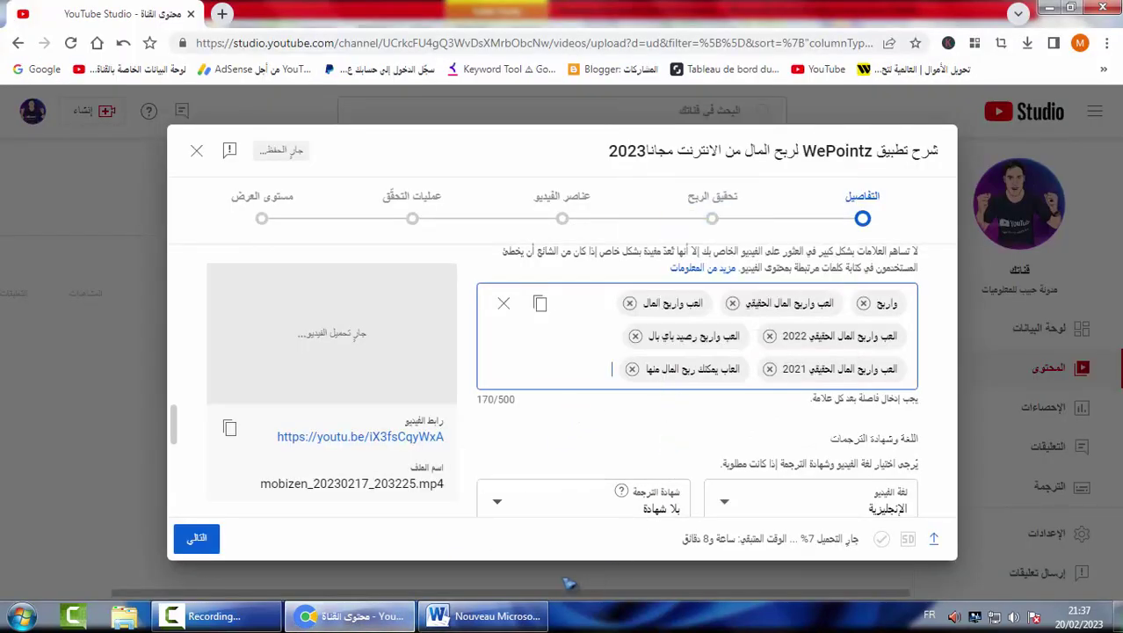
Copy the keyword row "العب واربح مجانا" from the Word document and paste it as a tag in YouTube Studio.
key("alt+Tab")
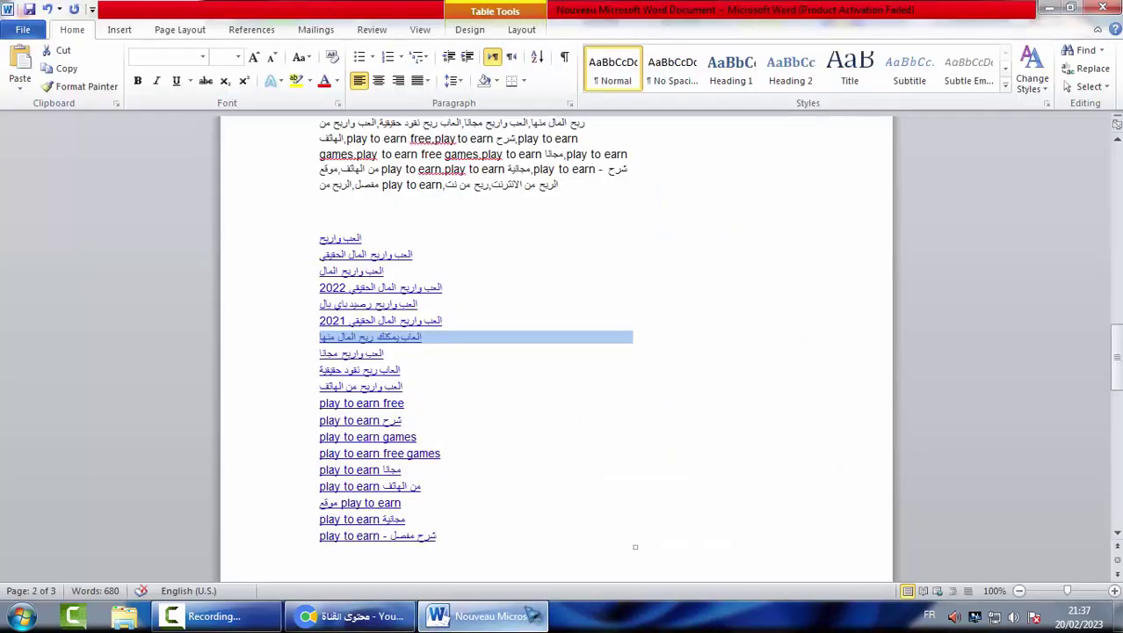
left_click(379, 354)
right_click(378, 354)
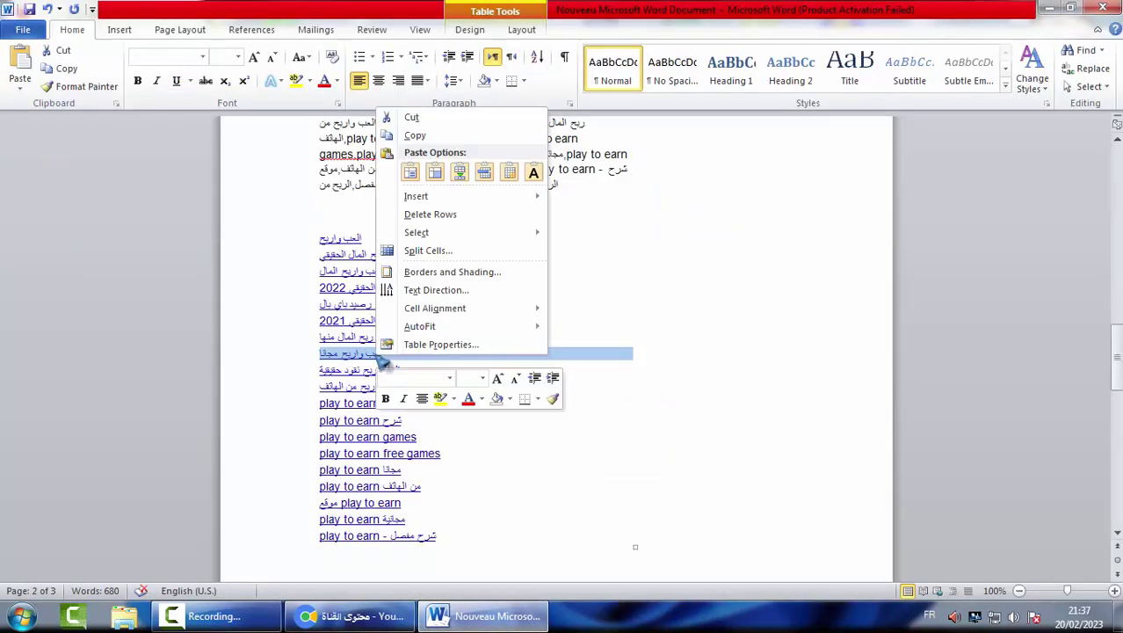
left_click(415, 135)
key("alt+Tab")
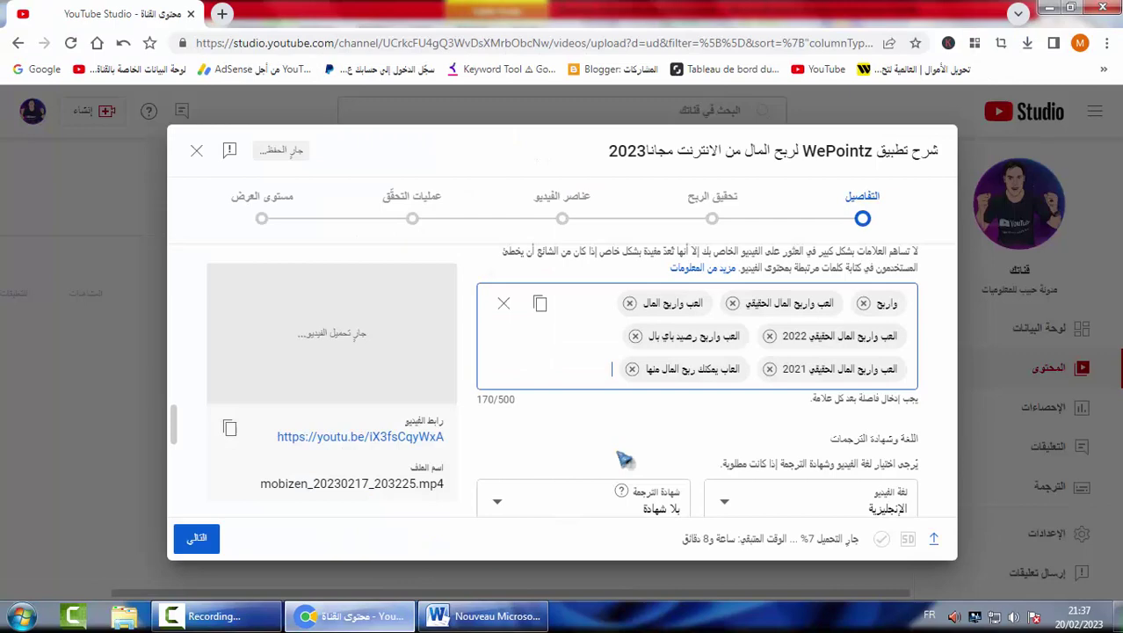
right_click(583, 367)
left_click(646, 232)
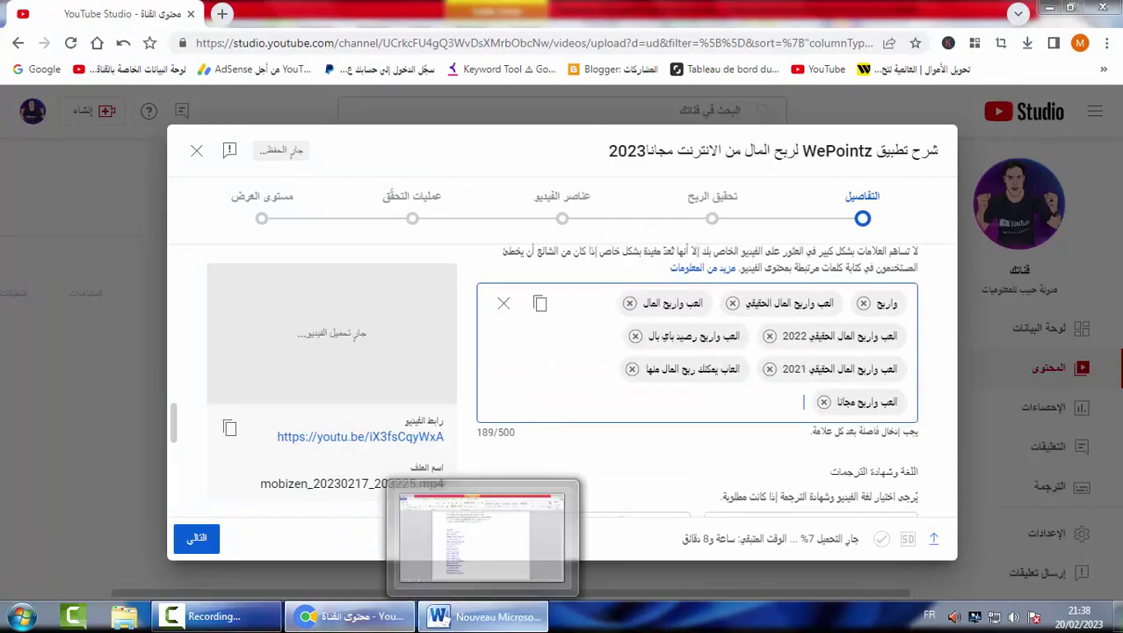
Copy the keyword row "العاب ربح نقود حقيقية" from the Word document and paste it as a tag in YouTube Studio.
left_click(483, 616)
triple_click(387, 372)
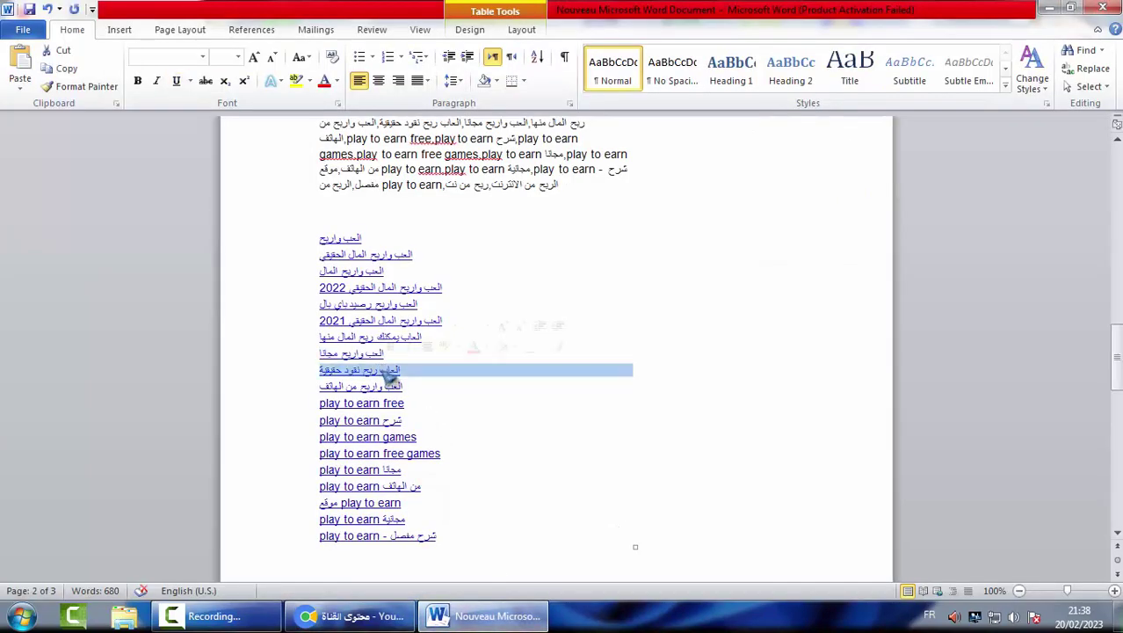
right_click(387, 372)
left_click(421, 151)
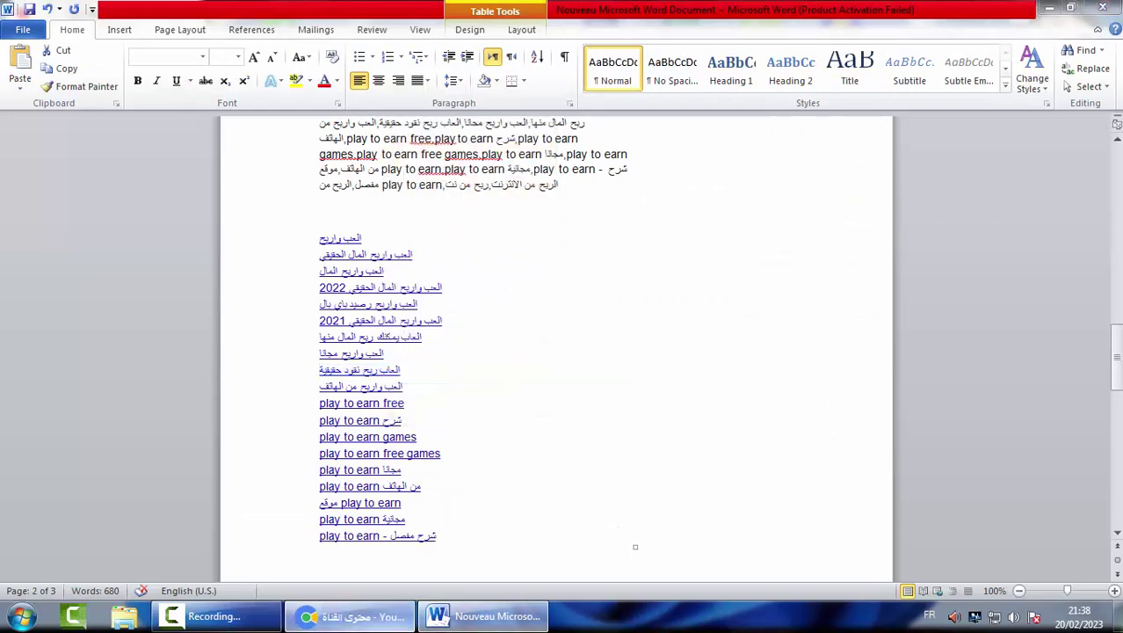
left_click(350, 616)
right_click(710, 409)
left_click(773, 271)
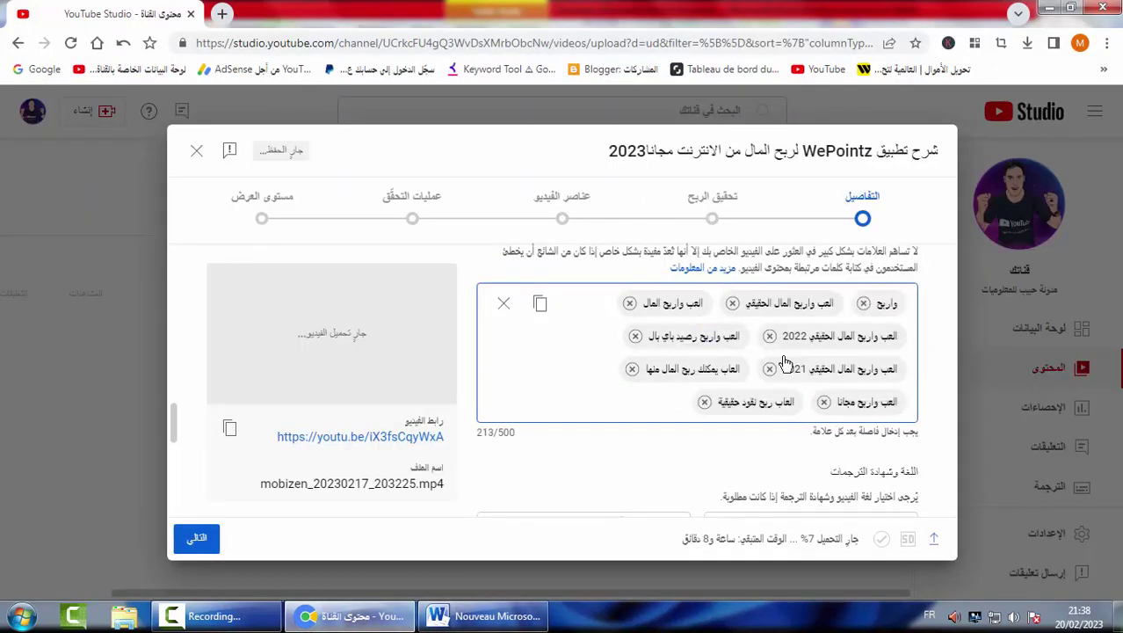
Copy the keyword row "العب واربح من الهاتف" from the Word document and paste it as a tag in YouTube Studio.
key("alt+Tab")
triple_click(363, 387)
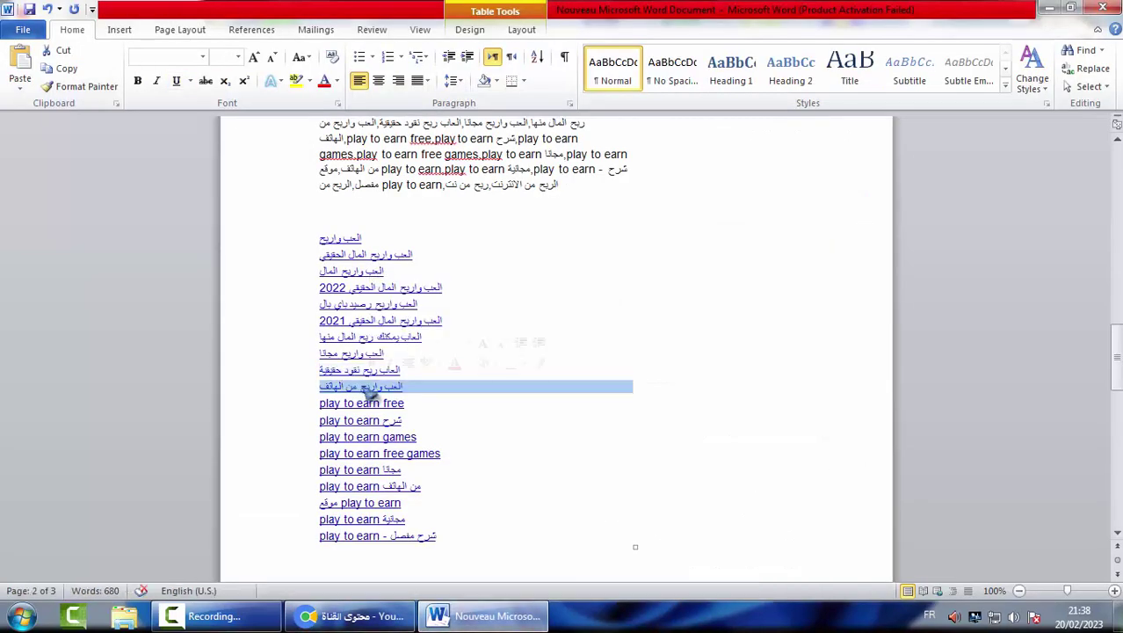
right_click(363, 387)
left_click(402, 167)
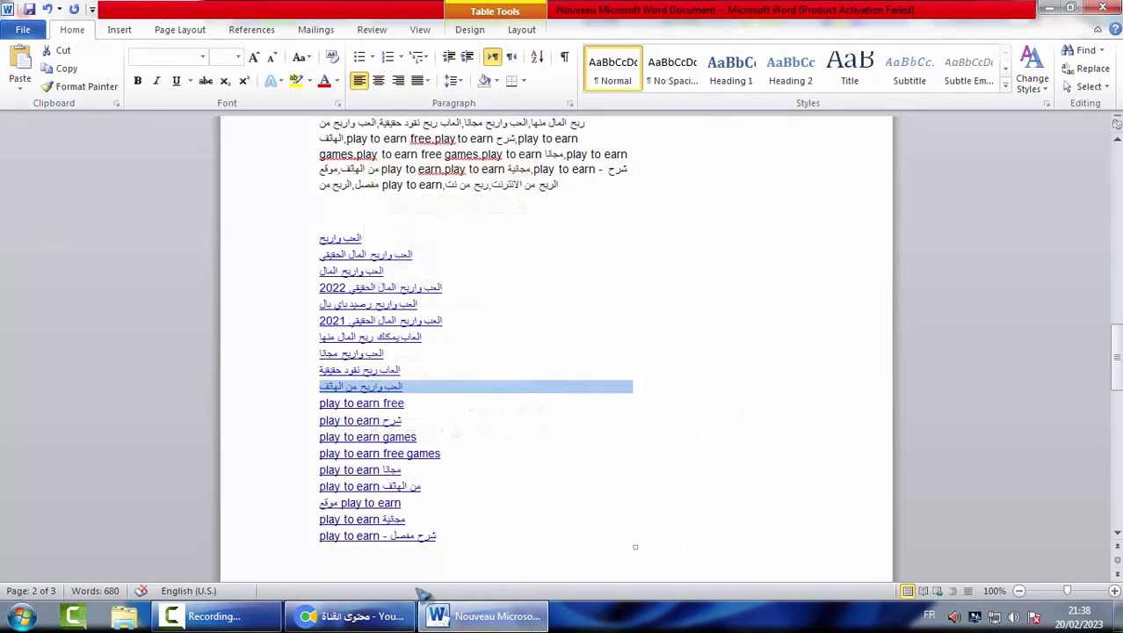
left_click(349, 616)
right_click(663, 404)
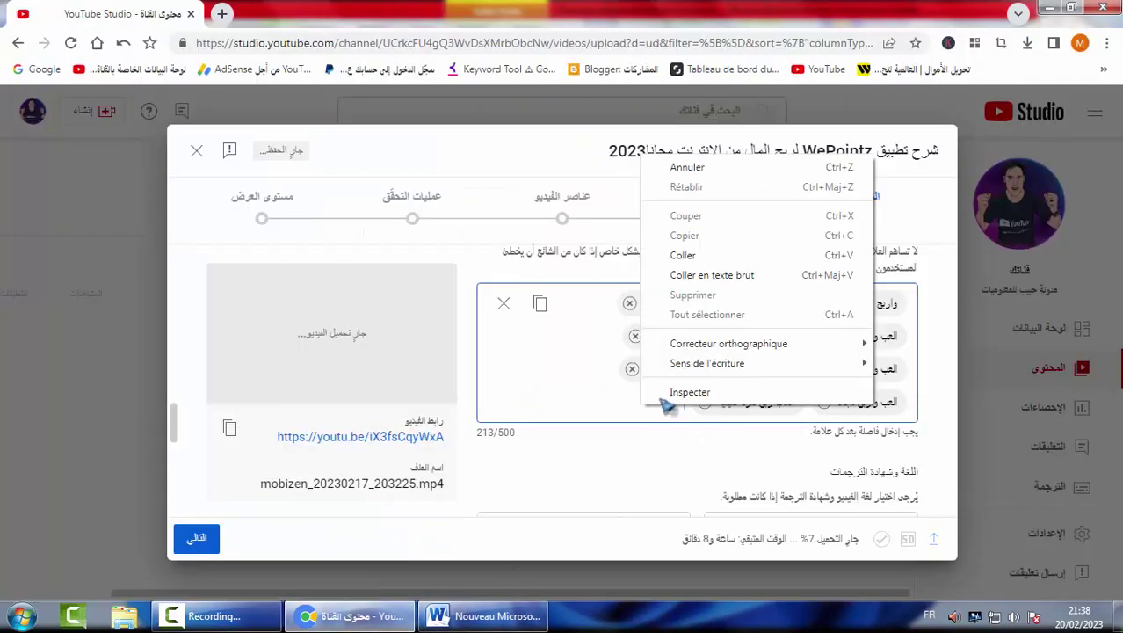
left_click(710, 275)
Copy the keyword row "play to earn free" from the Word document and paste it as a tag in YouTube Studio.
key("alt+Tab")
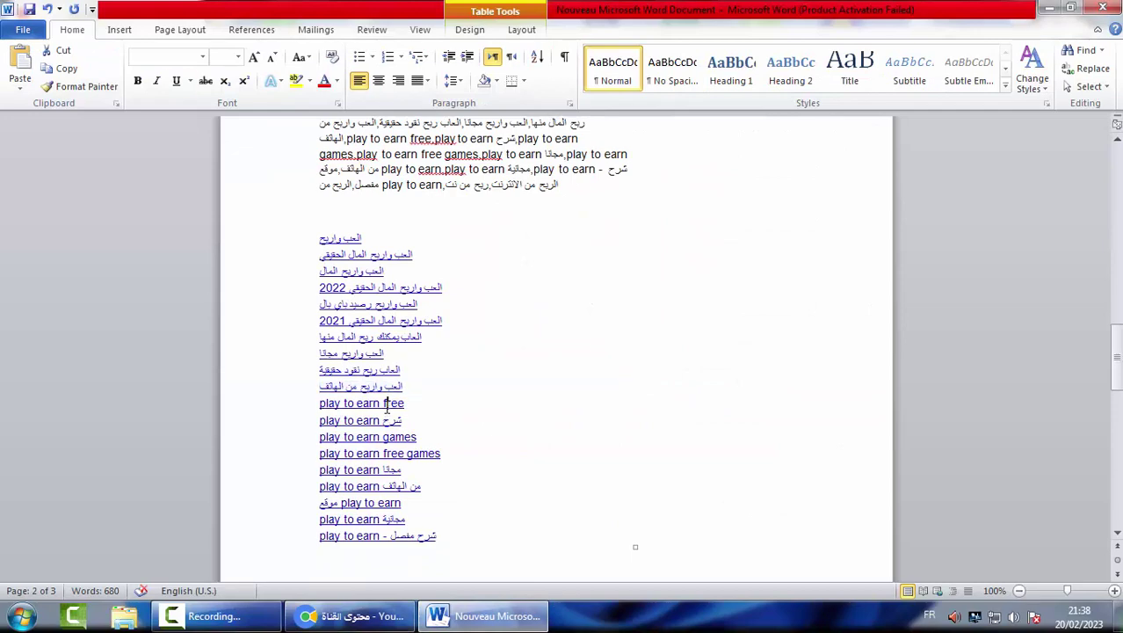
triple_click(387, 403)
right_click(387, 404)
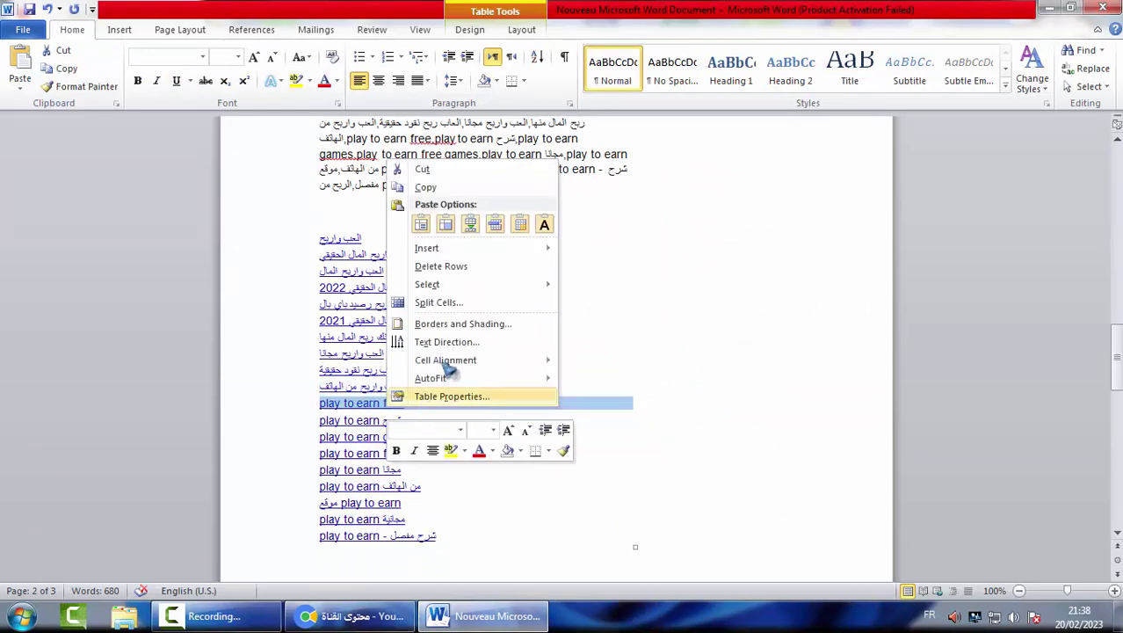
left_click(425, 188)
left_click(350, 616)
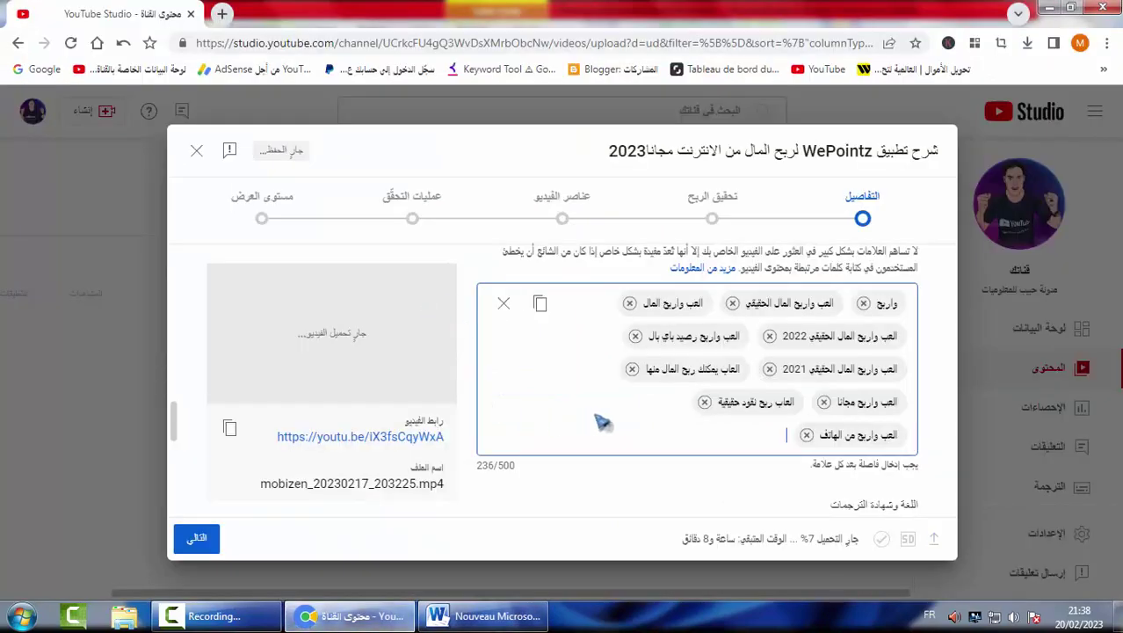
right_click(691, 440)
left_click(765, 312)
Copy the keyword row "play to earn شرح" from the Word document and paste it as a tag in YouTube Studio.
key("alt+Tab")
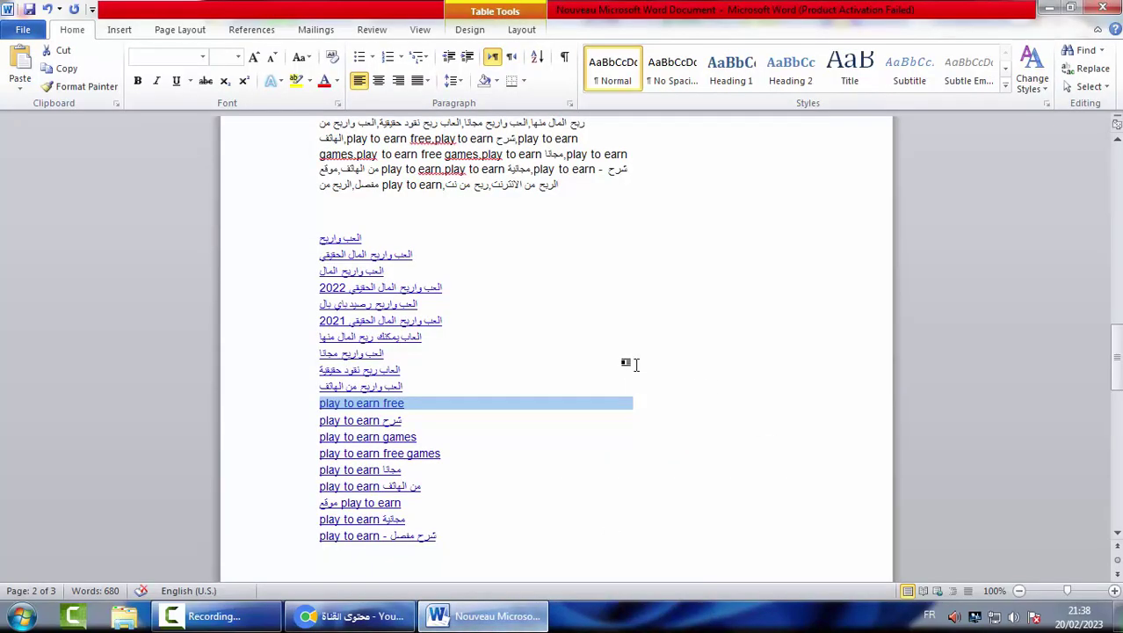
left_click(385, 426)
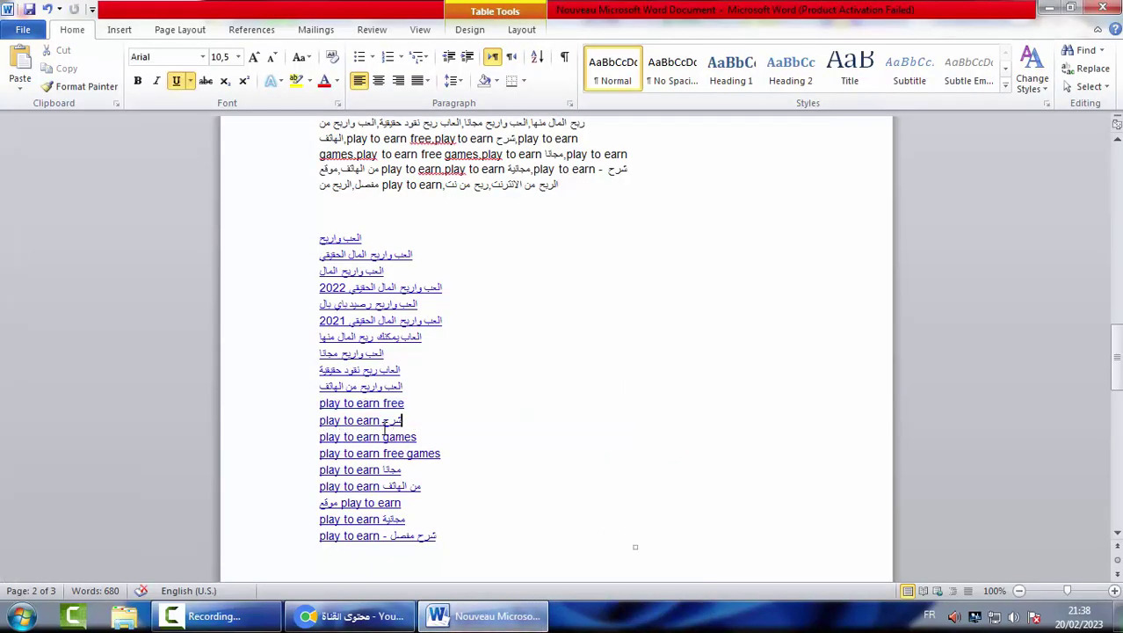
triple_click(385, 422)
right_click(384, 424)
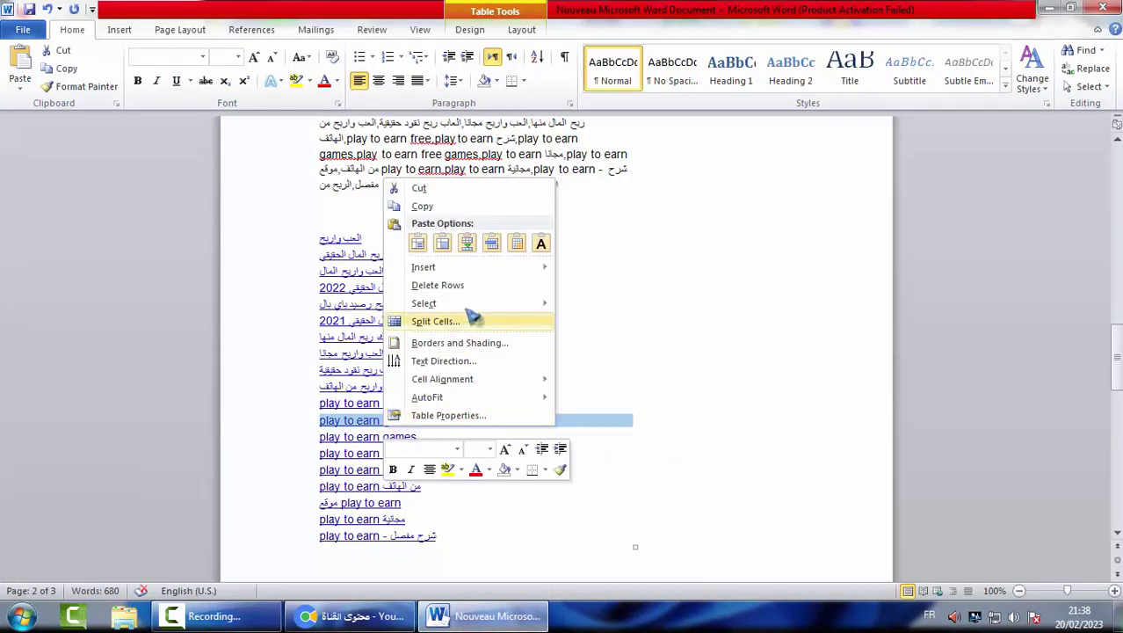
left_click(422, 206)
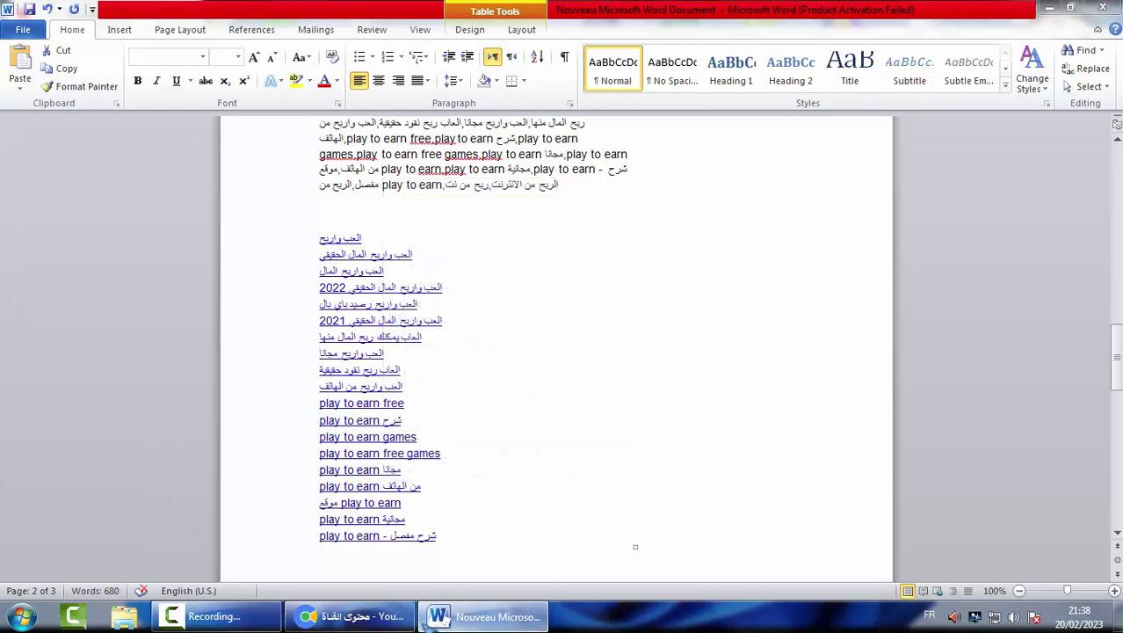
key("alt+Tab")
right_click(645, 439)
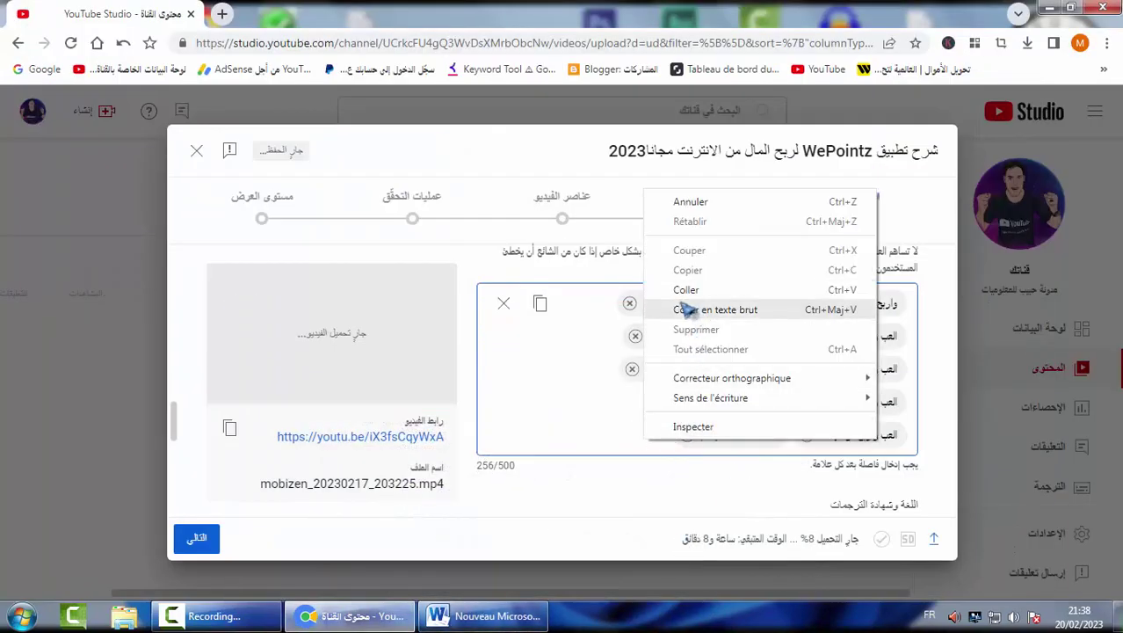
left_click(682, 309)
Copy the keyword row "play to earn games" from the Word document and paste it as a tag in YouTube Studio.
key("alt+Tab")
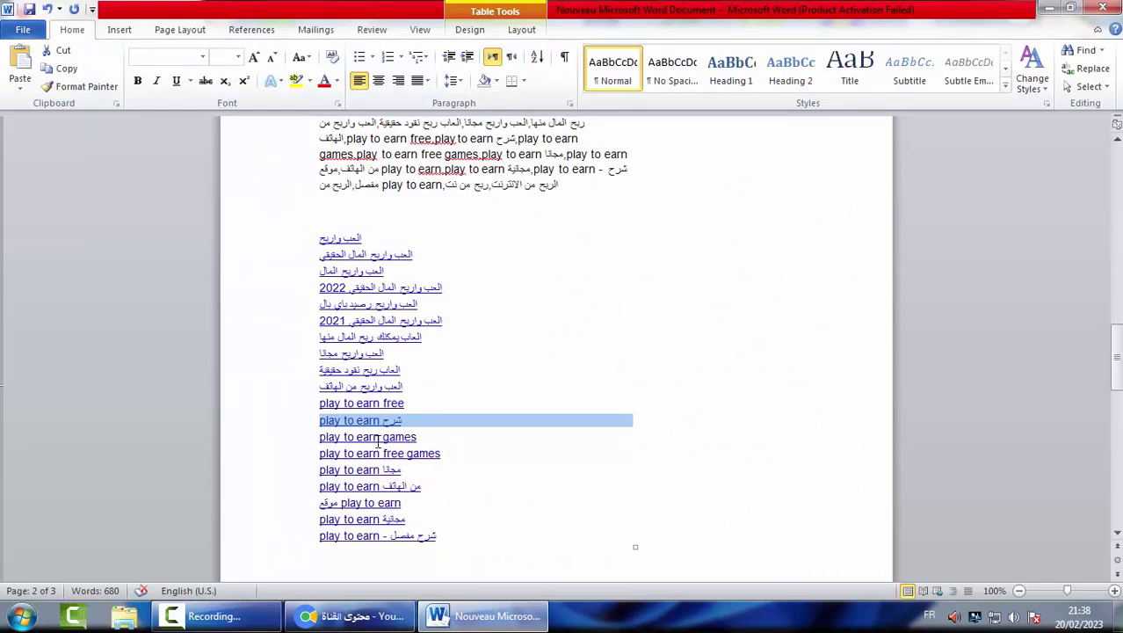
triple_click(378, 438)
right_click(378, 439)
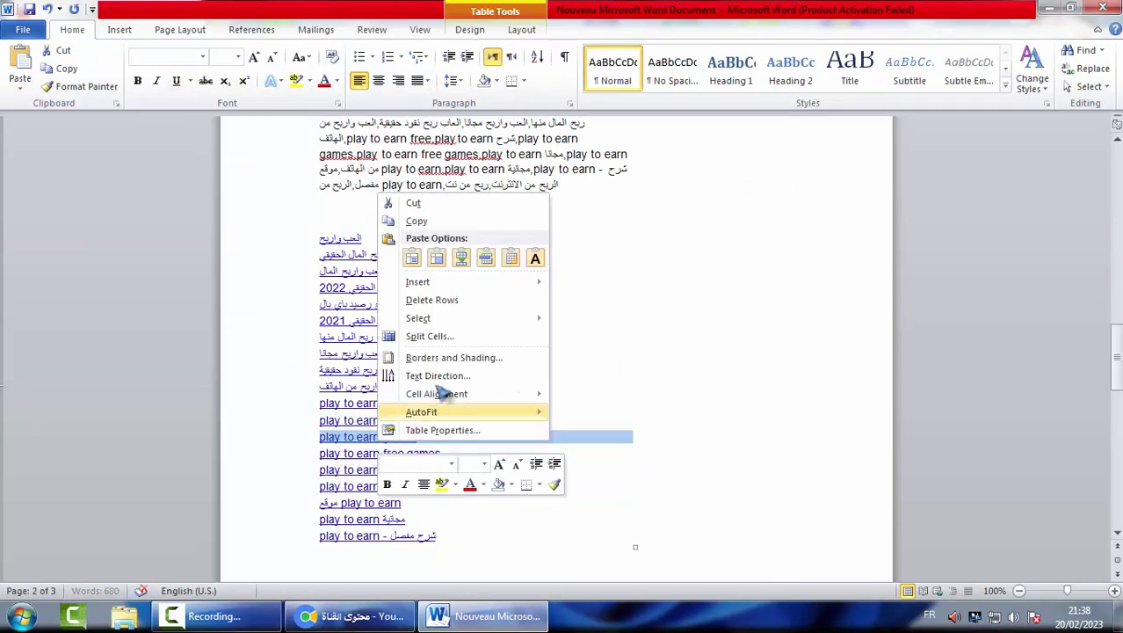
left_click(413, 221)
key("alt+Tab")
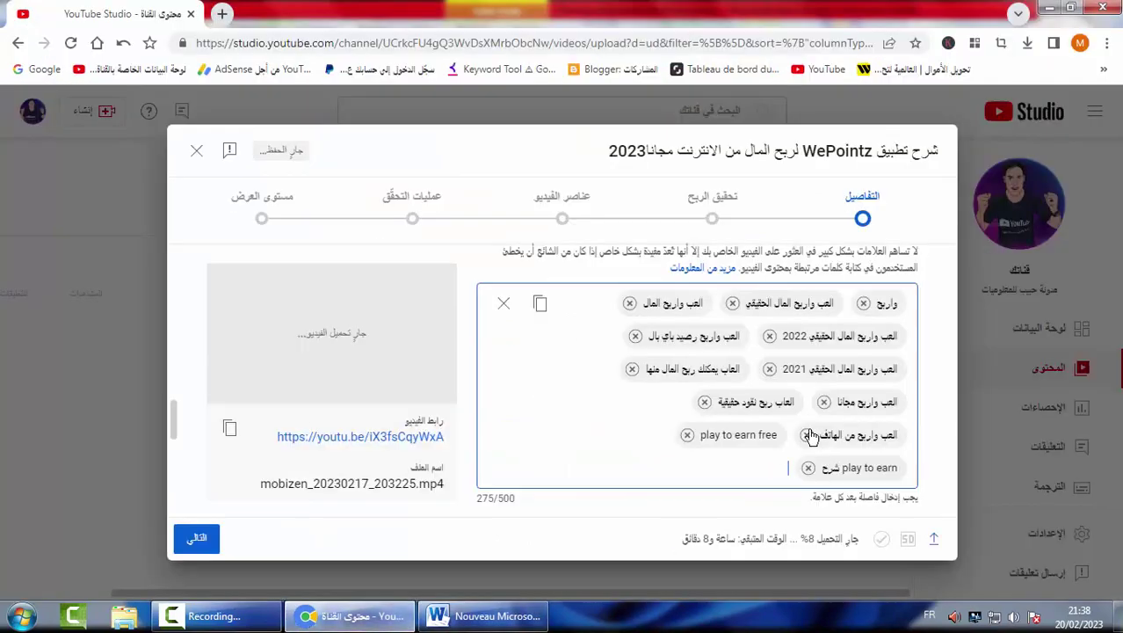
right_click(767, 469)
left_click(871, 325)
Copy the keyword row "play to earn free games" from the Word document and paste it as a tag in YouTube Studio.
key("alt+Tab")
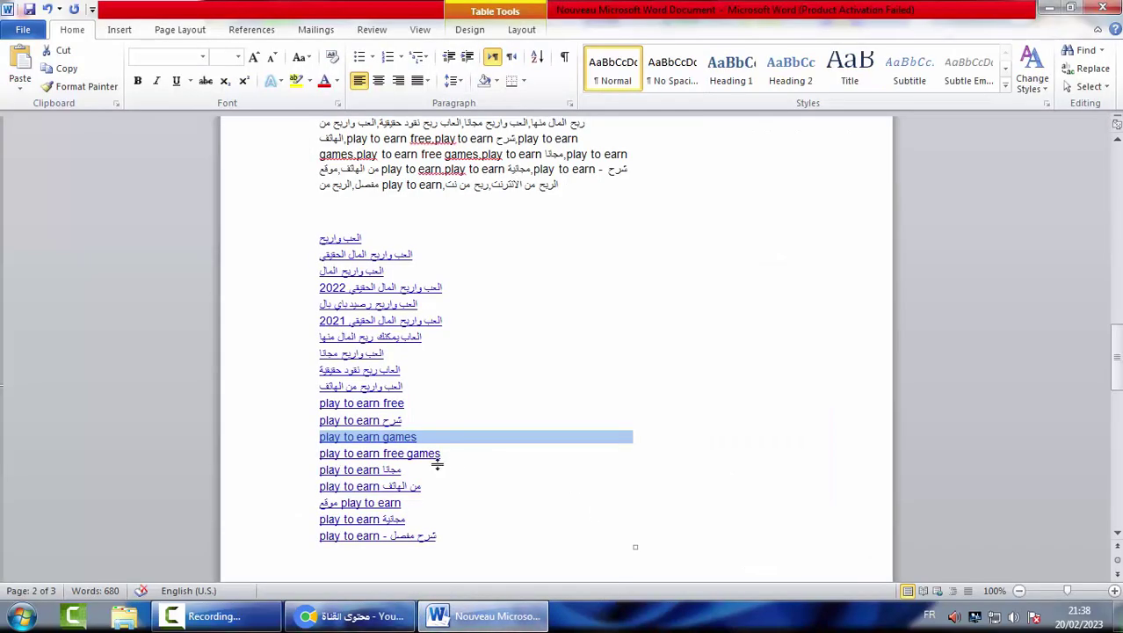
triple_click(430, 454)
right_click(430, 453)
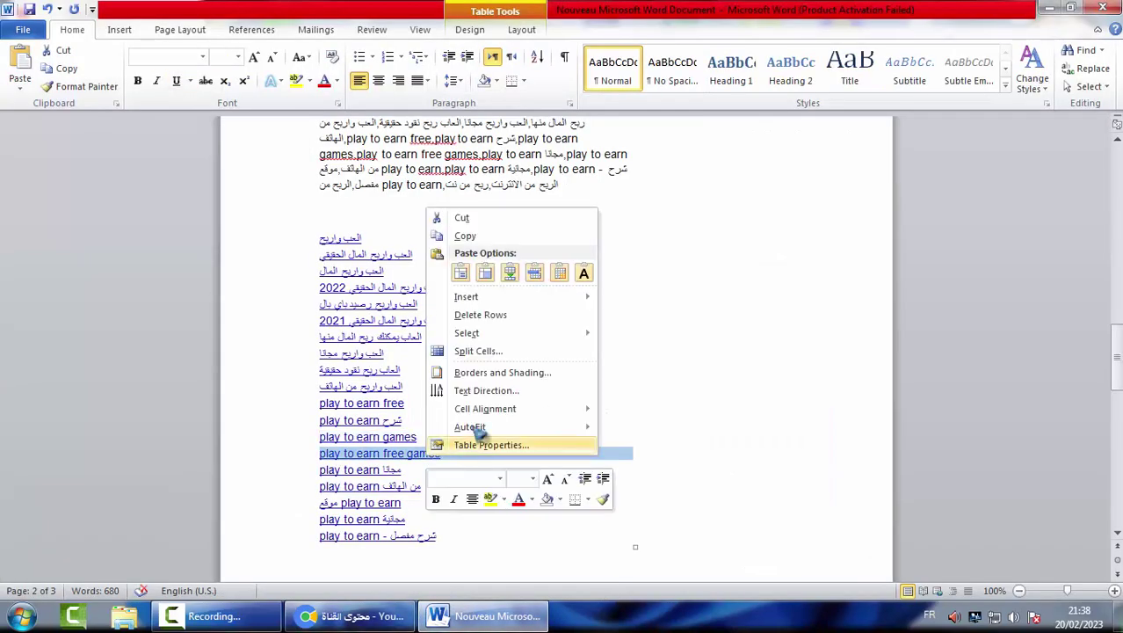
left_click(474, 236)
key("alt+Tab")
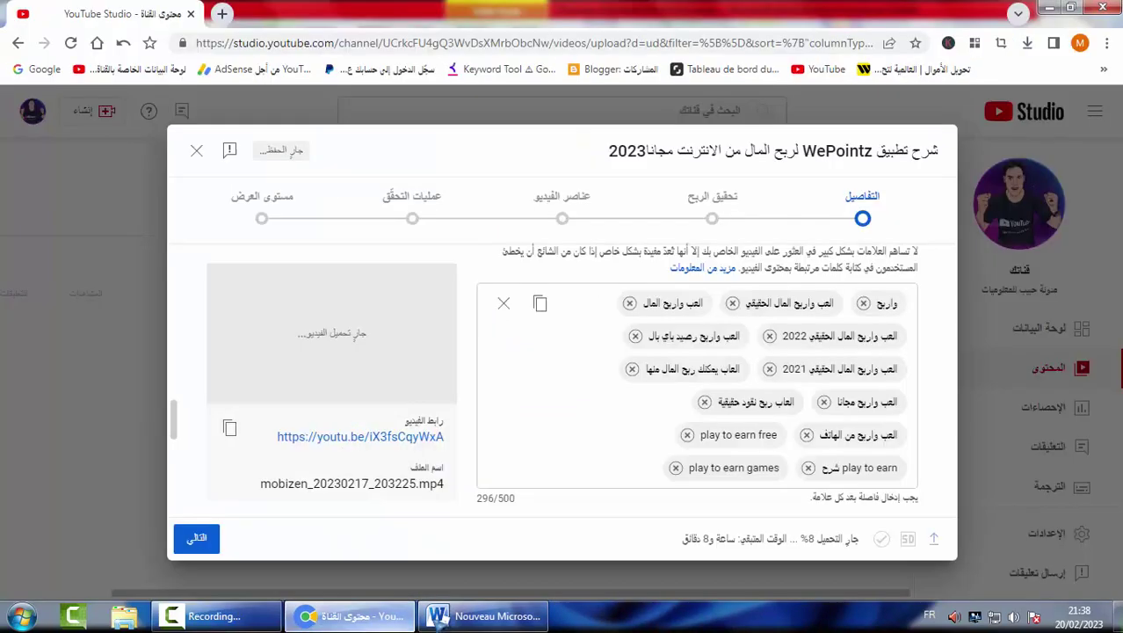
right_click(607, 479)
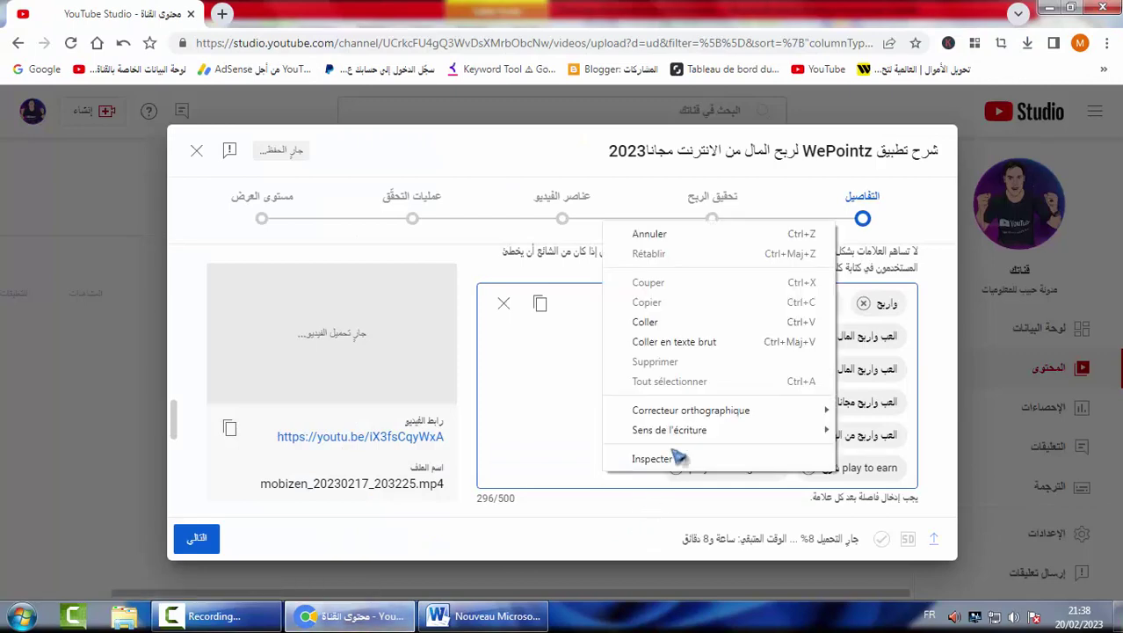
left_click(699, 343)
Copy the keyword row "play to earn مجانا" from the Word document and paste it as a tag in YouTube Studio.
key("alt+Tab")
left_click(366, 469)
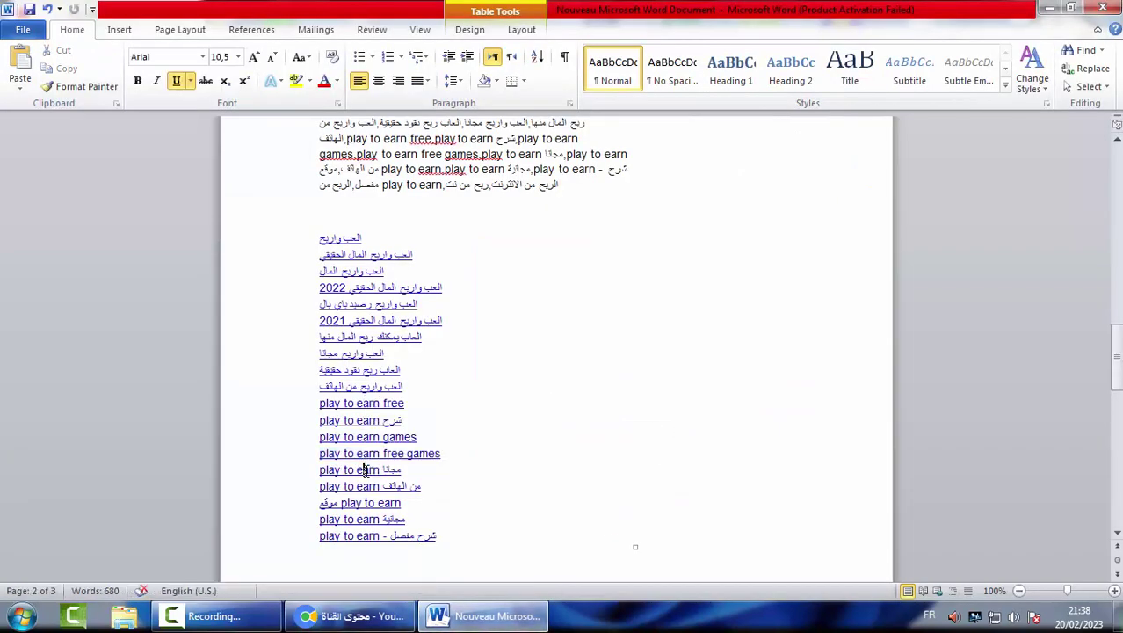
right_click(371, 475)
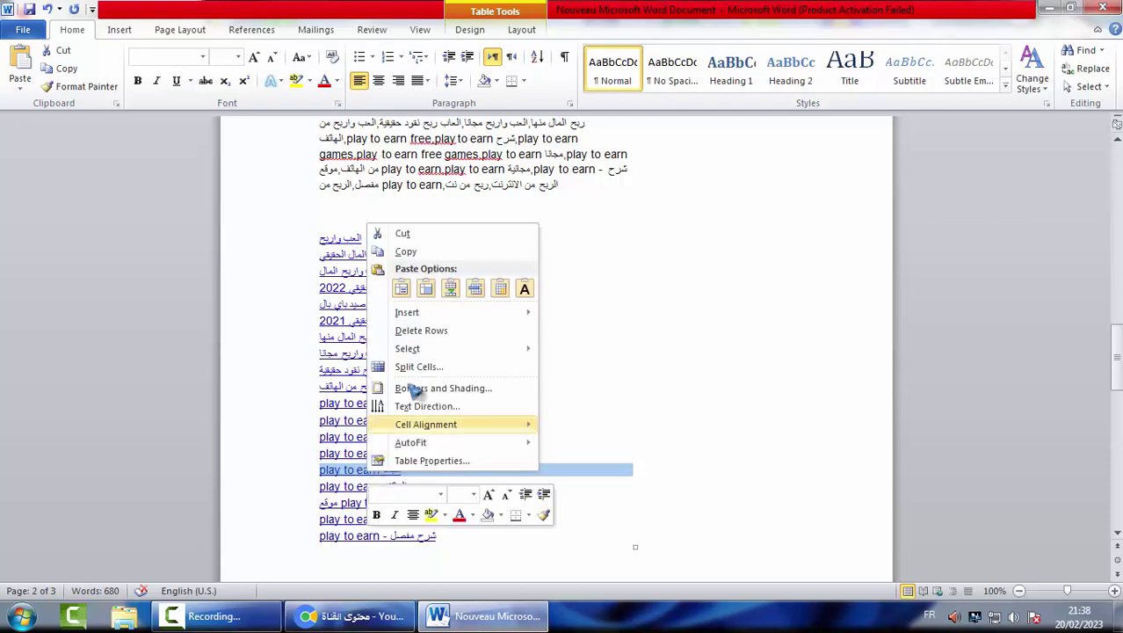
left_click(411, 249)
key("alt+Tab")
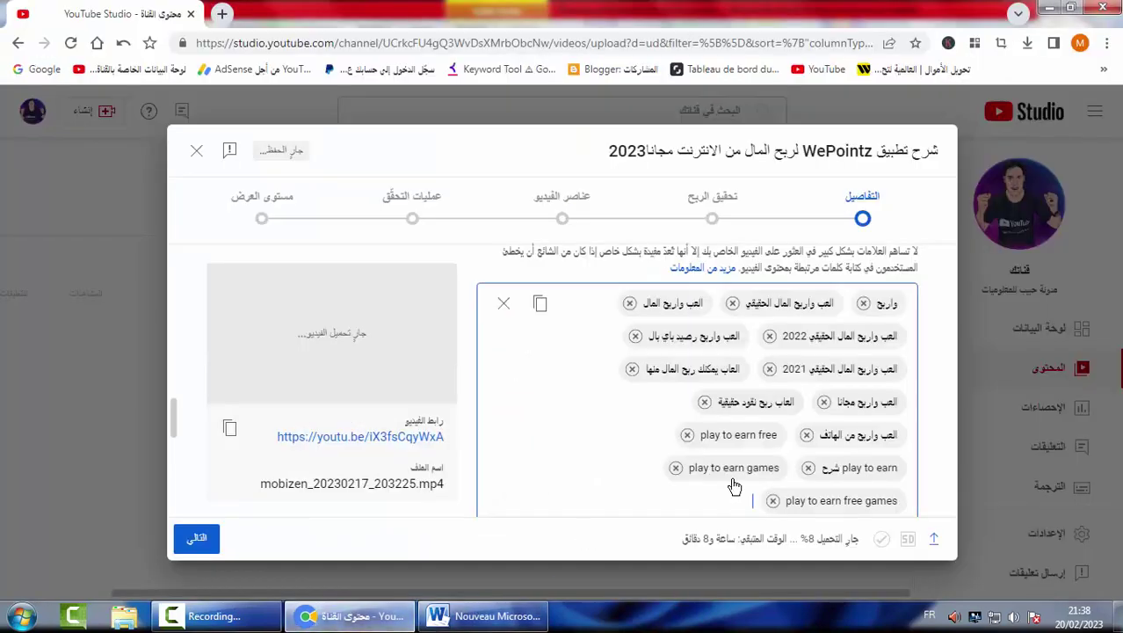
right_click(752, 496)
left_click(777, 386)
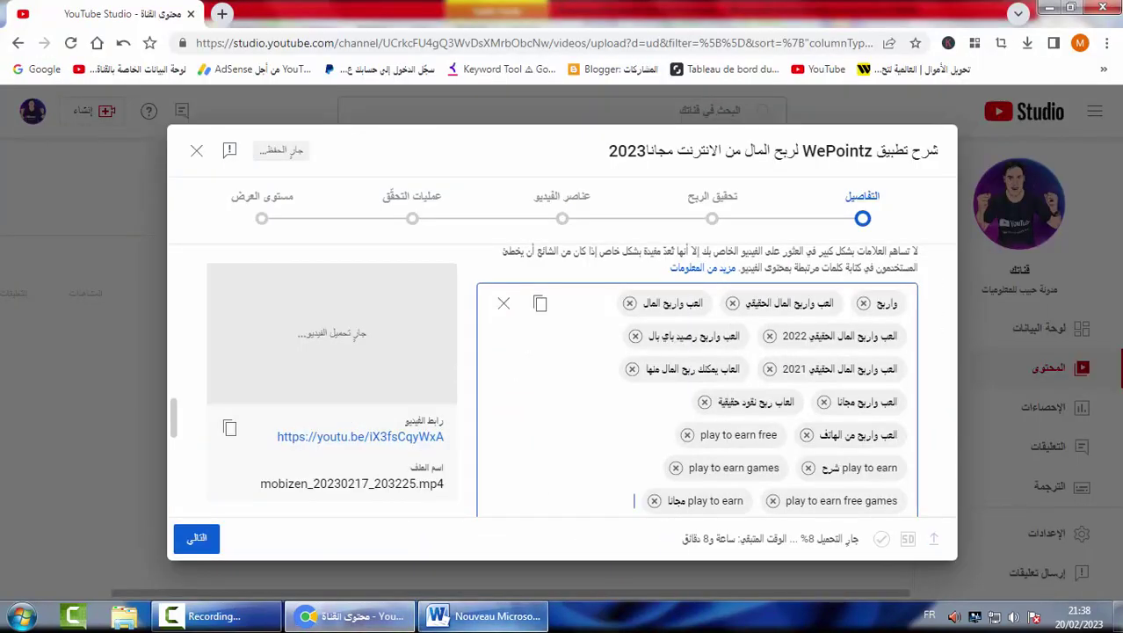
Copy the keyword row "play to earn من الهاتف" from the Word document and paste it as a tag in YouTube Studio.
left_click(484, 615)
triple_click(378, 486)
right_click(384, 492)
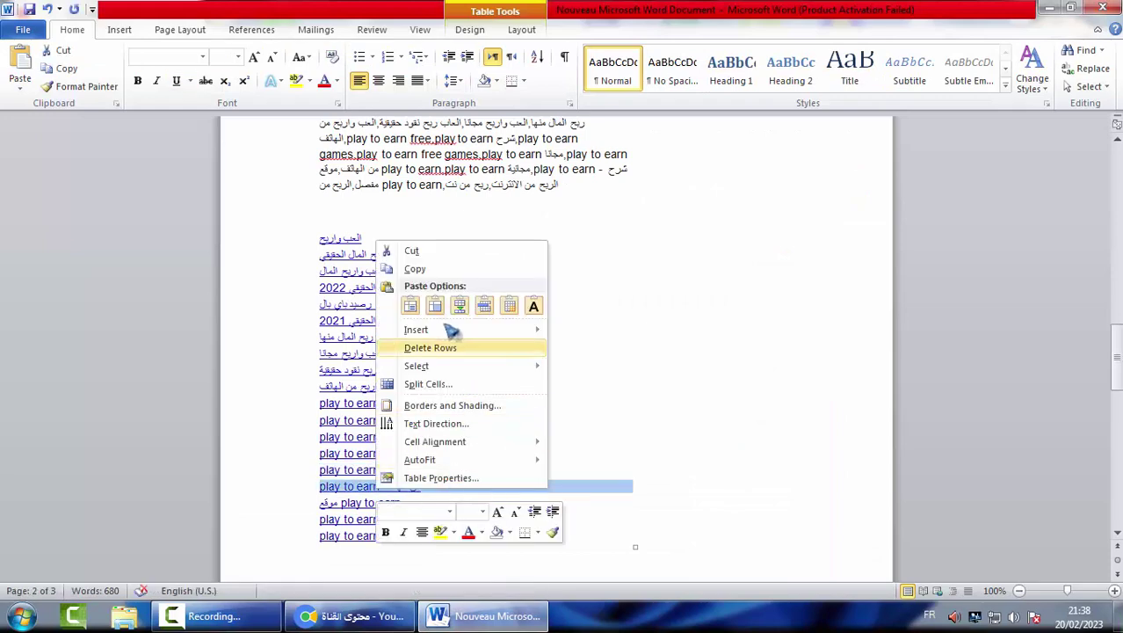
left_click(419, 267)
left_click(421, 618)
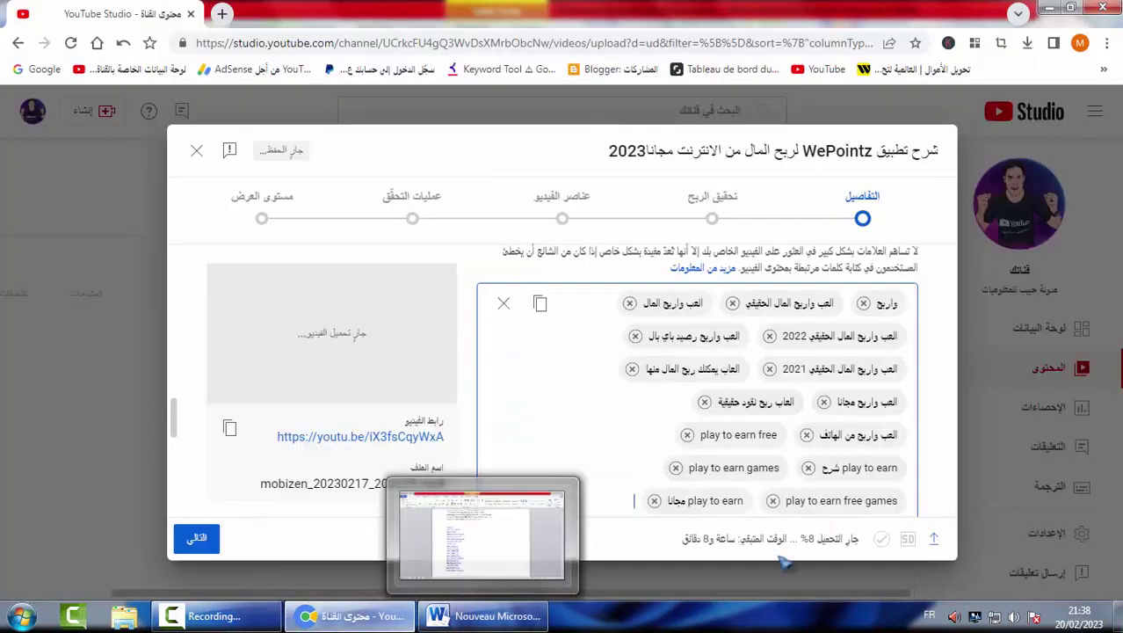
right_click(647, 508)
left_click(665, 355)
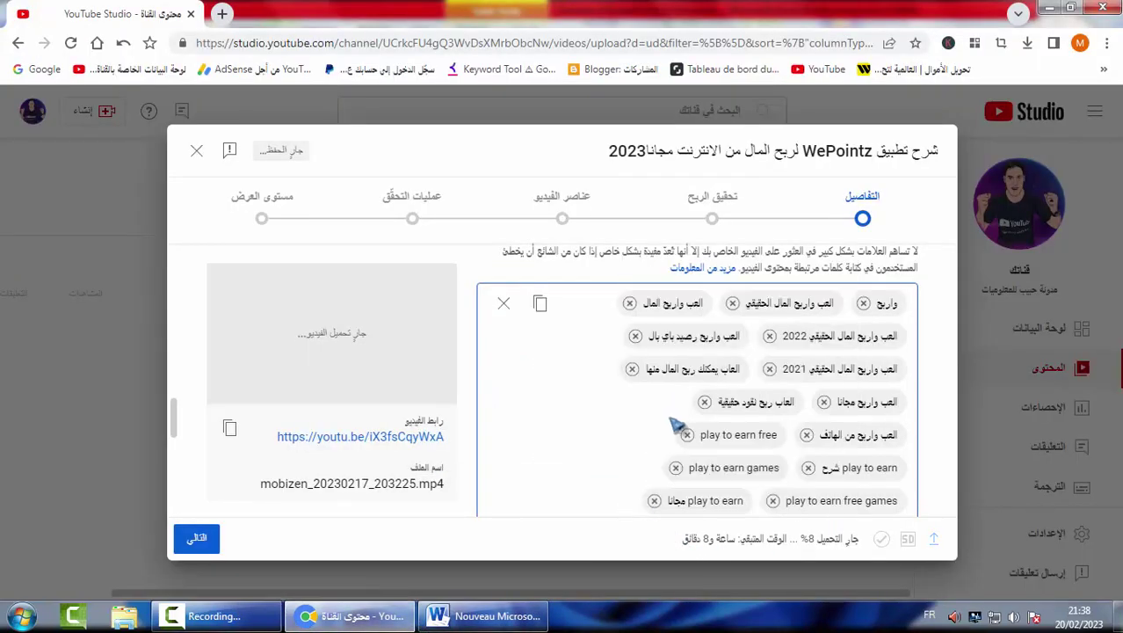
Copy the keyword row "موقع play to earn" from the Word document and paste it as a tag in YouTube Studio.
left_click(484, 616)
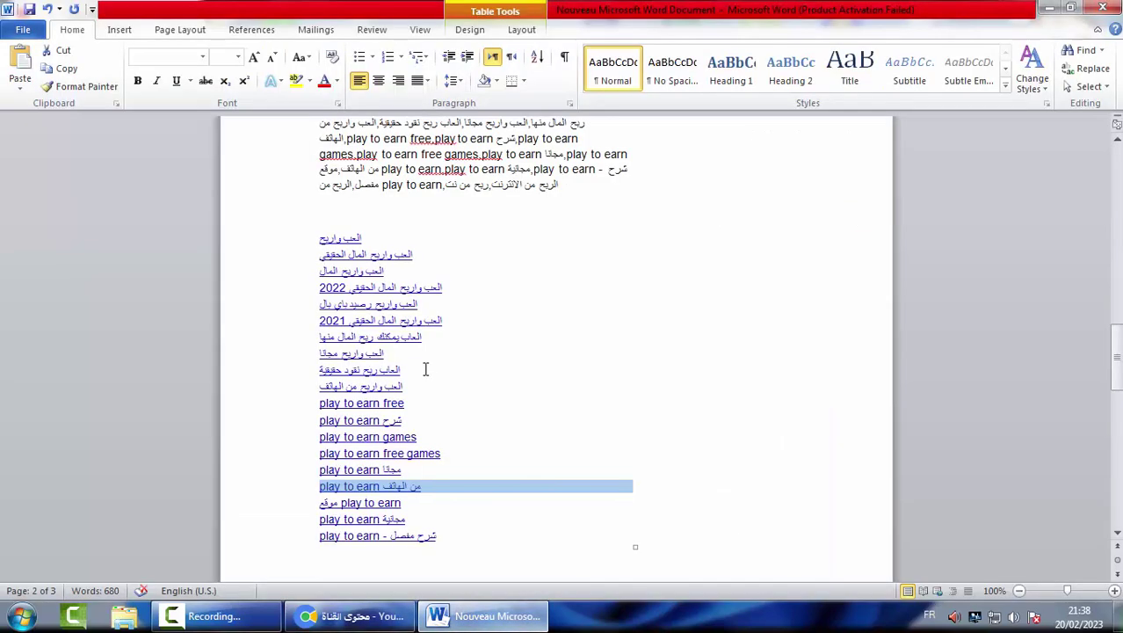
left_click(368, 501)
double_click(365, 503)
triple_click(364, 502)
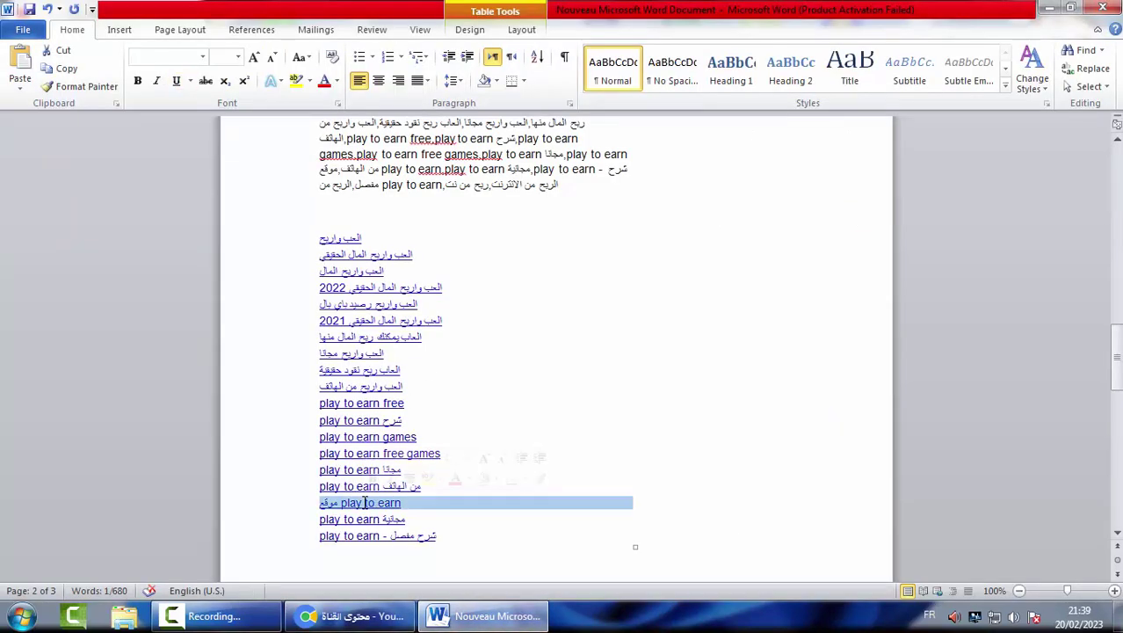
right_click(367, 505)
left_click(402, 283)
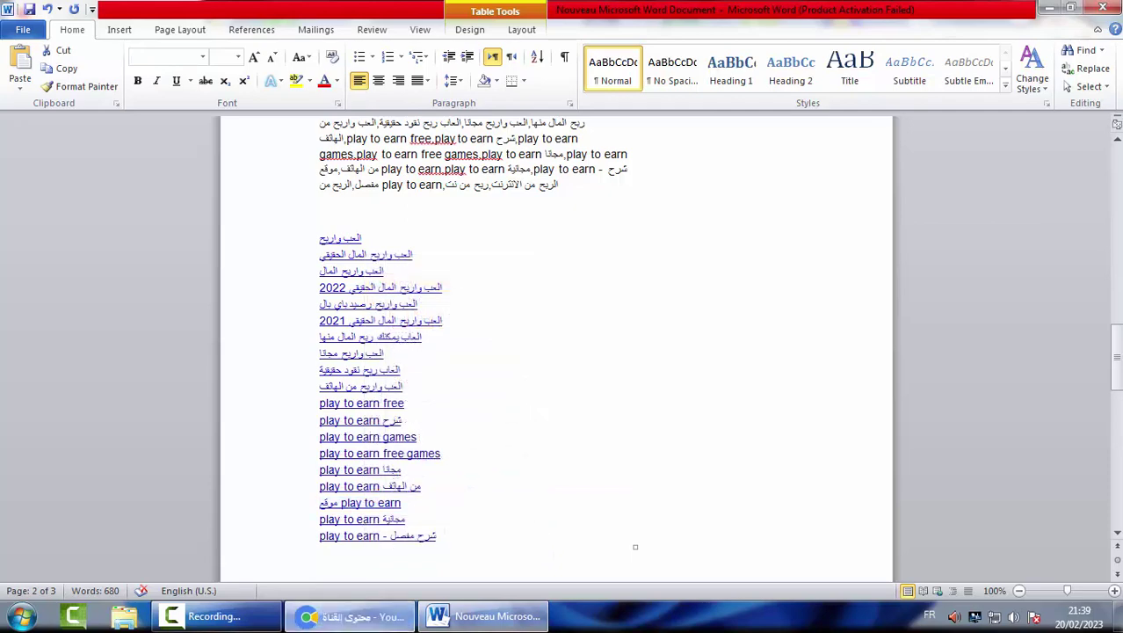
left_click(350, 617)
scroll(694, 493, "down", 2)
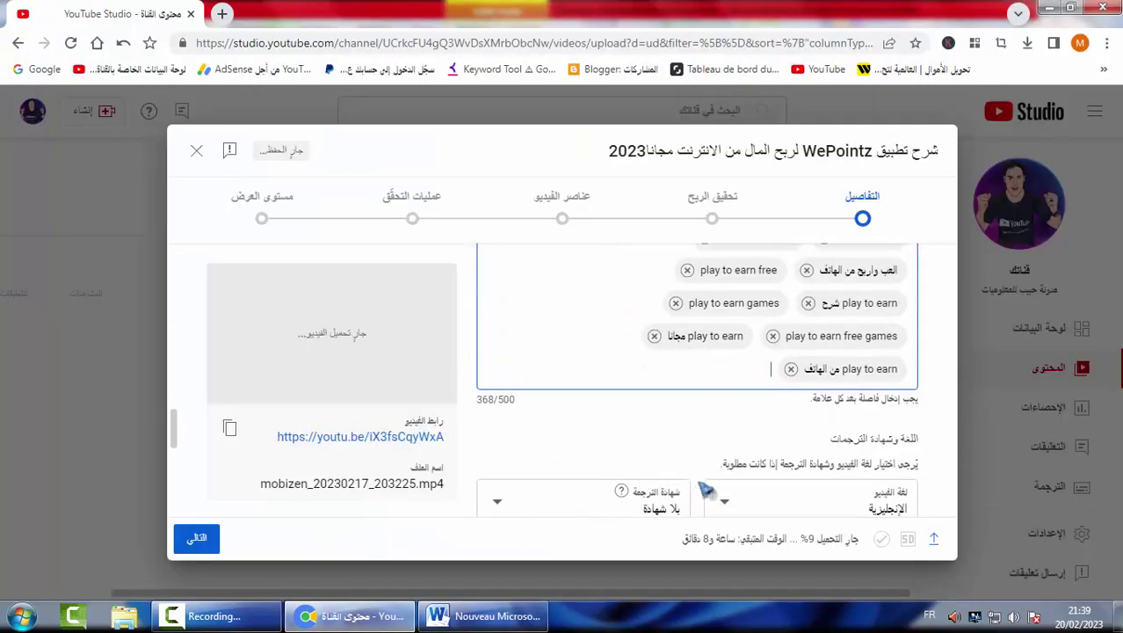
right_click(760, 370)
left_click(818, 234)
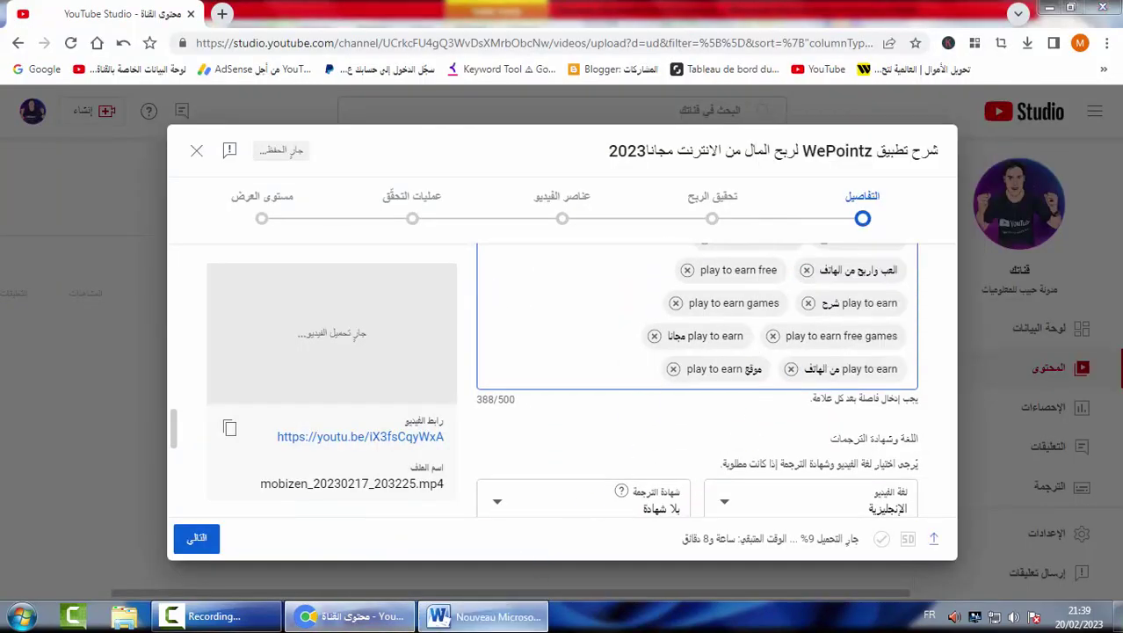
Copy the keyword row "play to earn مجانية" from the Word document and paste it as a tag in YouTube Studio.
left_click(483, 616)
double_click(368, 520)
triple_click(368, 520)
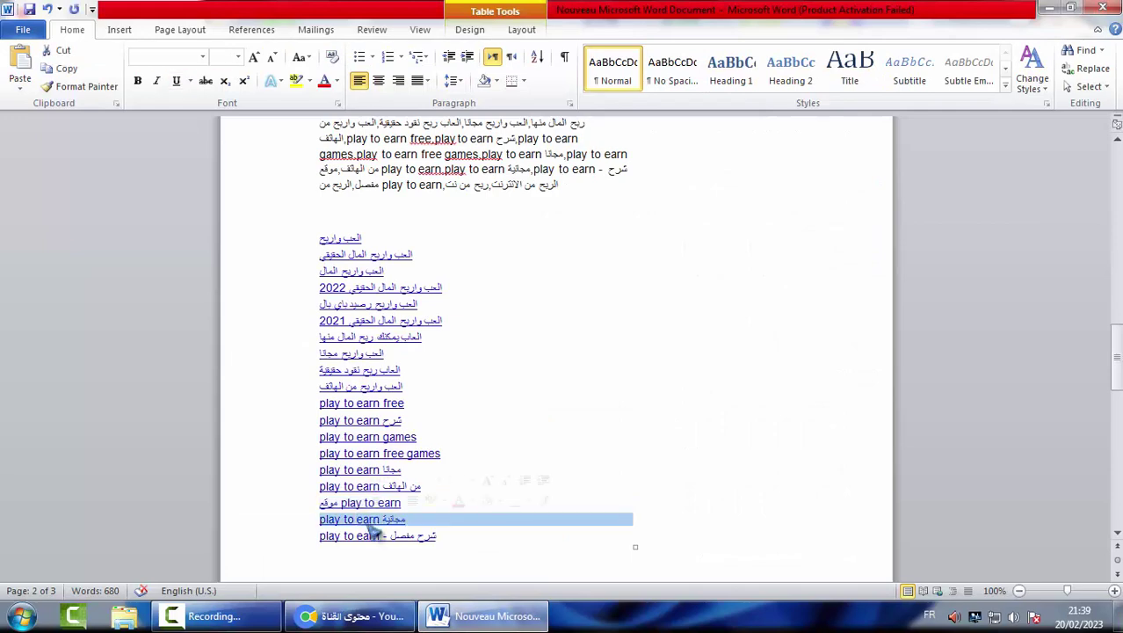
right_click(367, 525)
left_click(405, 304)
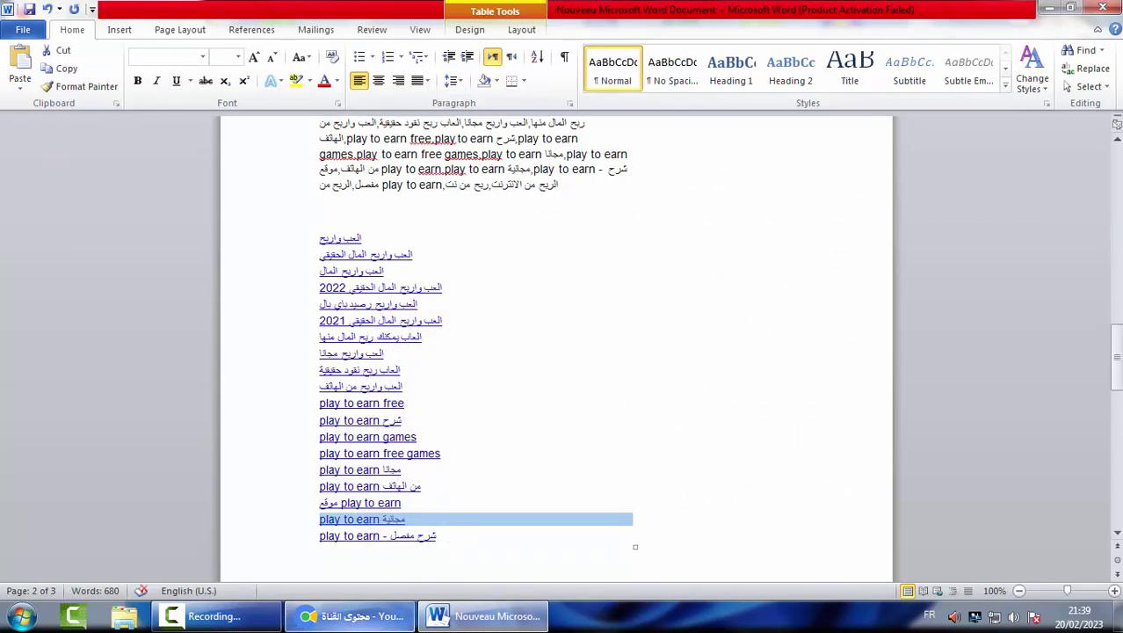
left_click(352, 616)
right_click(640, 371)
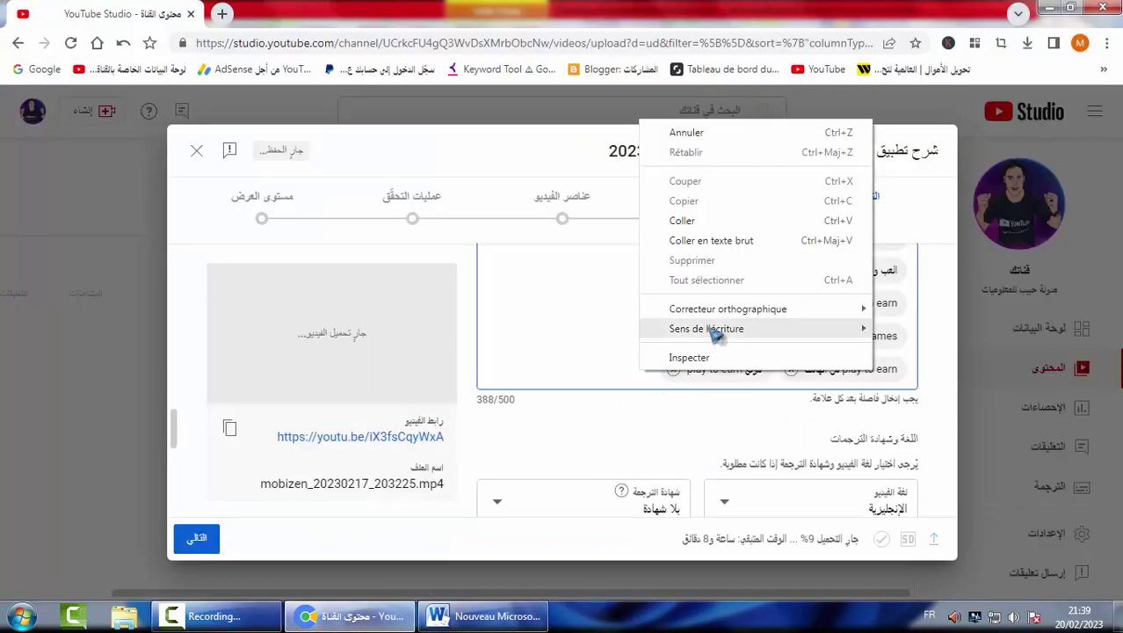
left_click(711, 240)
Copy the keyword row "play to earn - شرح مفصل" from the Word document and paste it as a tag in YouTube Studio.
left_click(483, 616)
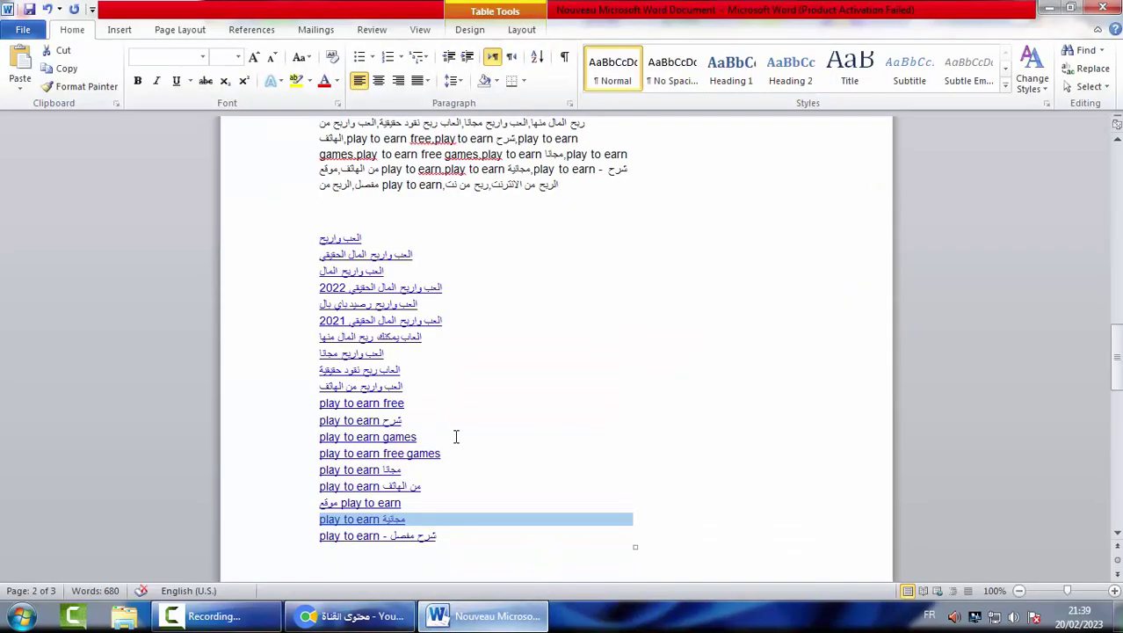
triple_click(377, 536)
right_click(376, 535)
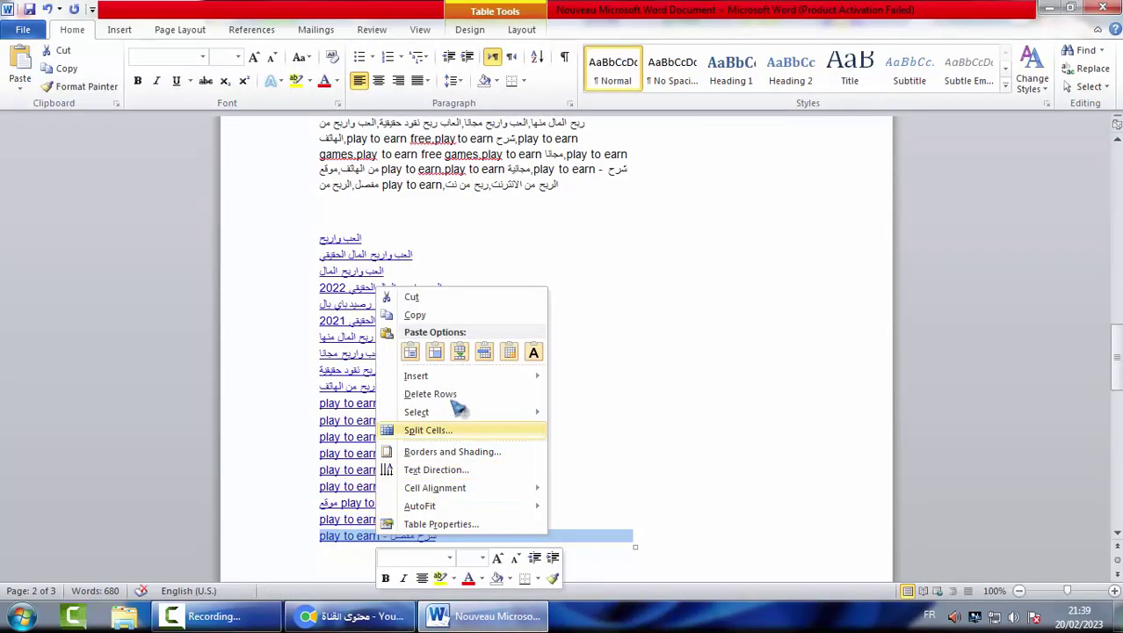
left_click(411, 313)
left_click(352, 616)
right_click(728, 421)
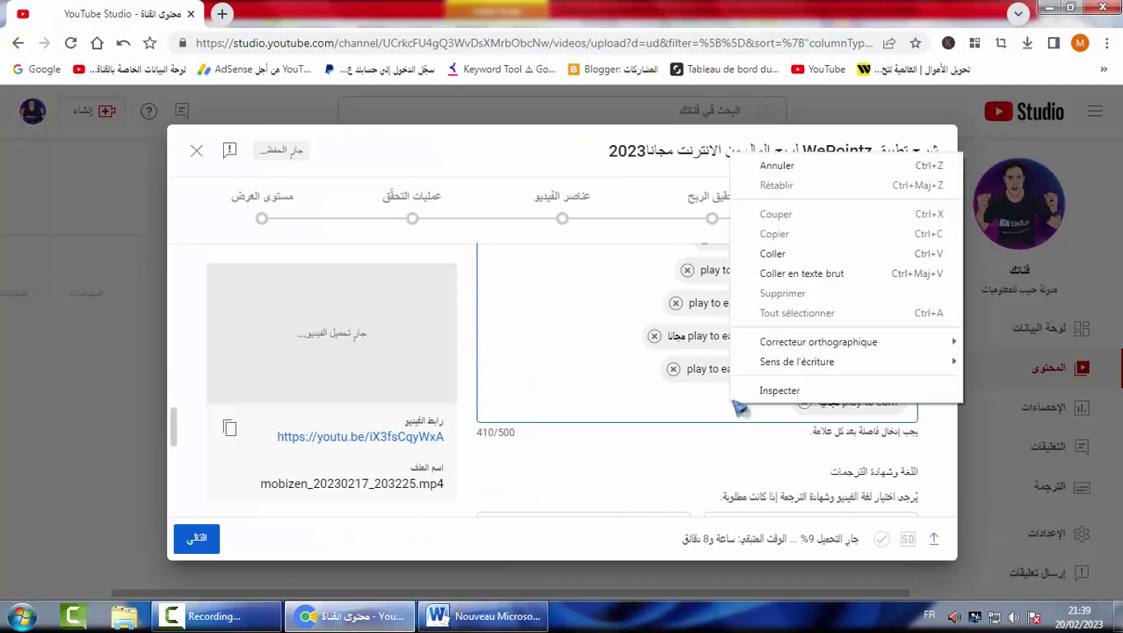
left_click(773, 273)
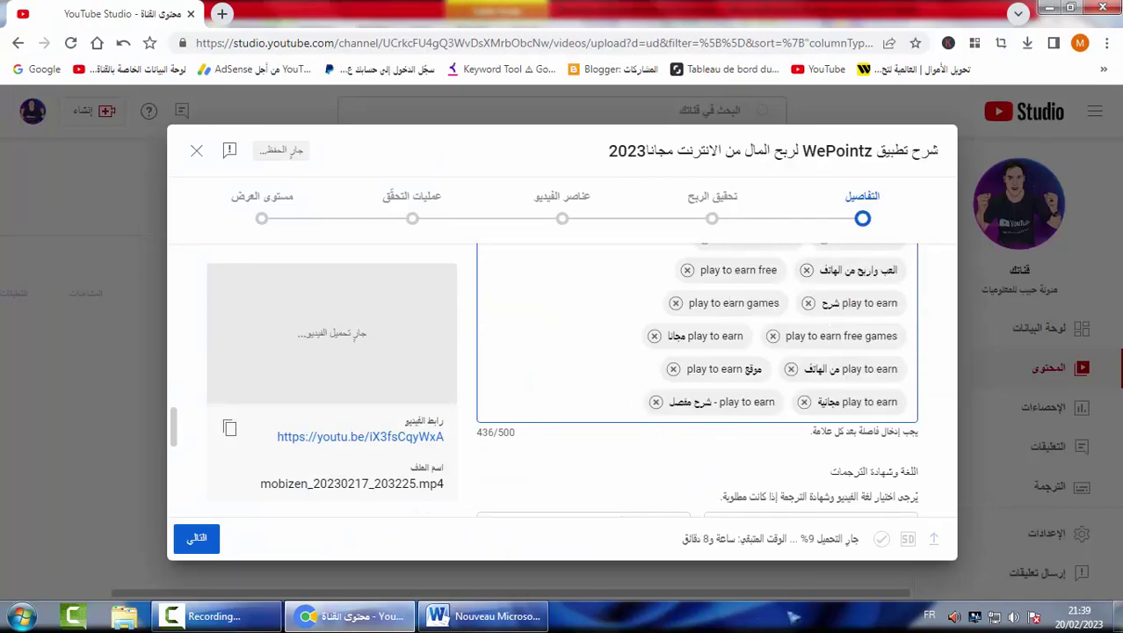
Copy the text "profit_in_the_world" from the hashtag line of the video description.
scroll(671, 487, "down", 5)
scroll(616, 439, "up", 10)
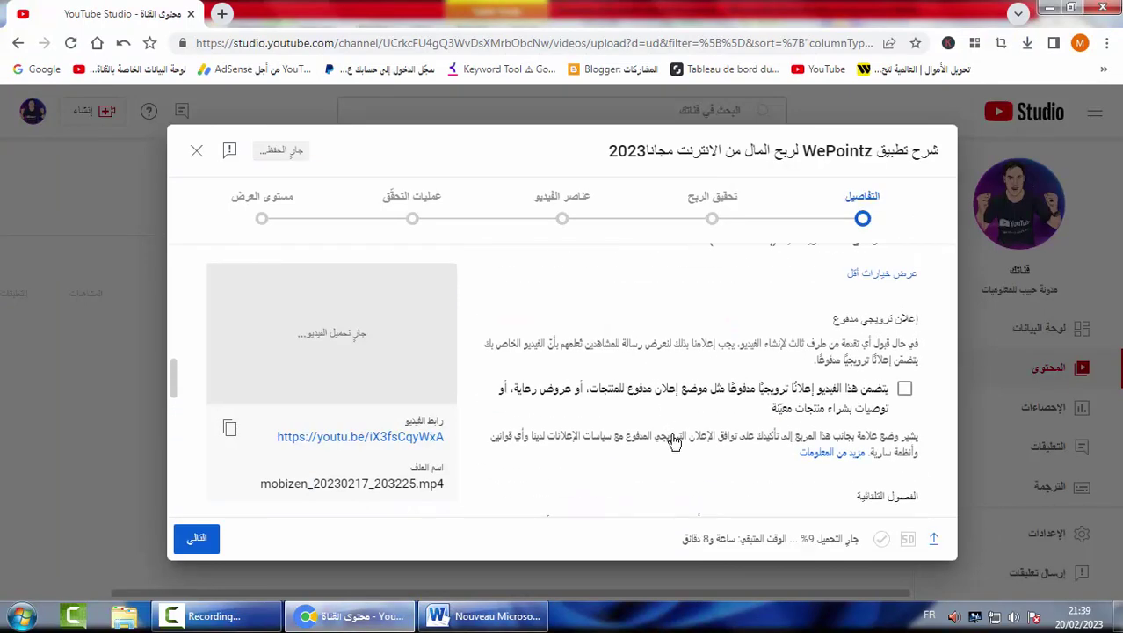
scroll(947, 446, "up", 2)
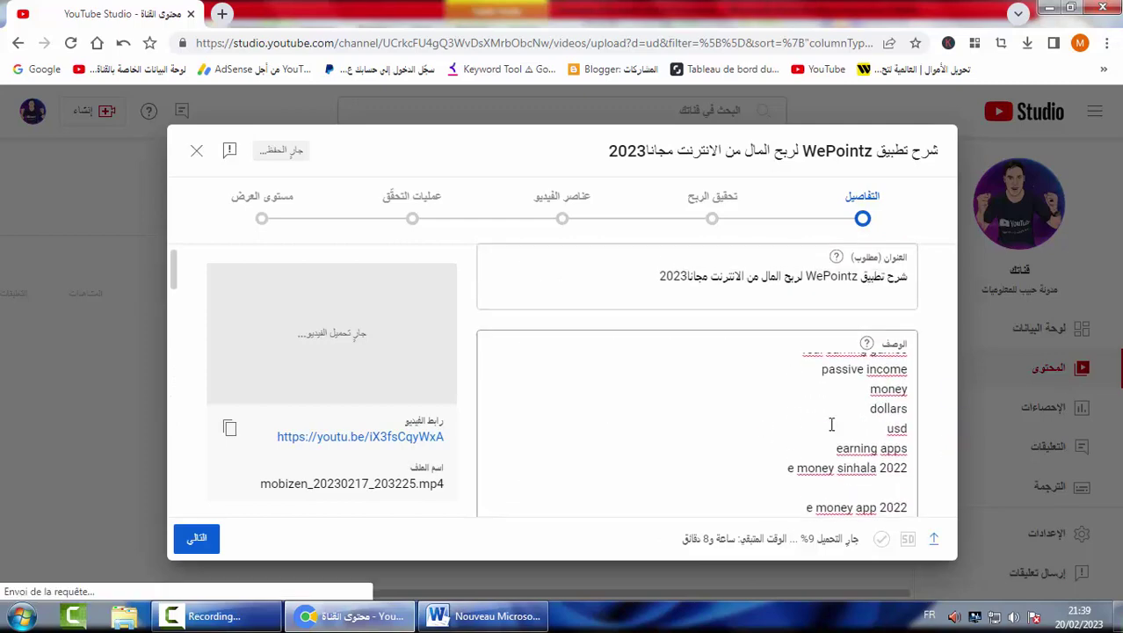
scroll(836, 444, "up", 10)
scroll(836, 444, "up", 3)
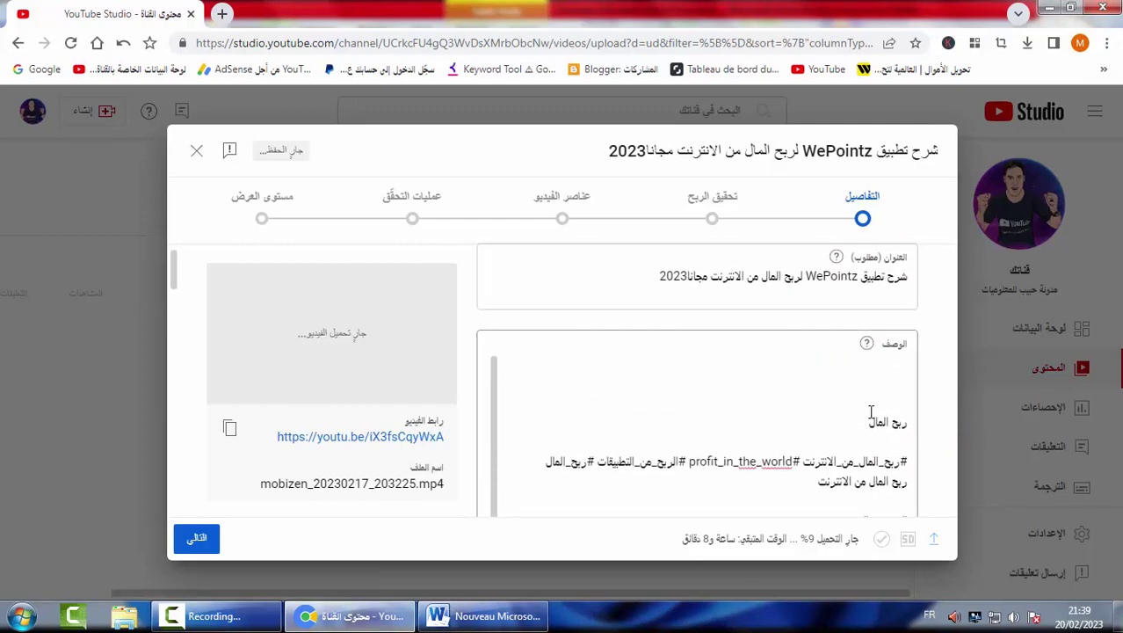
left_click(879, 379)
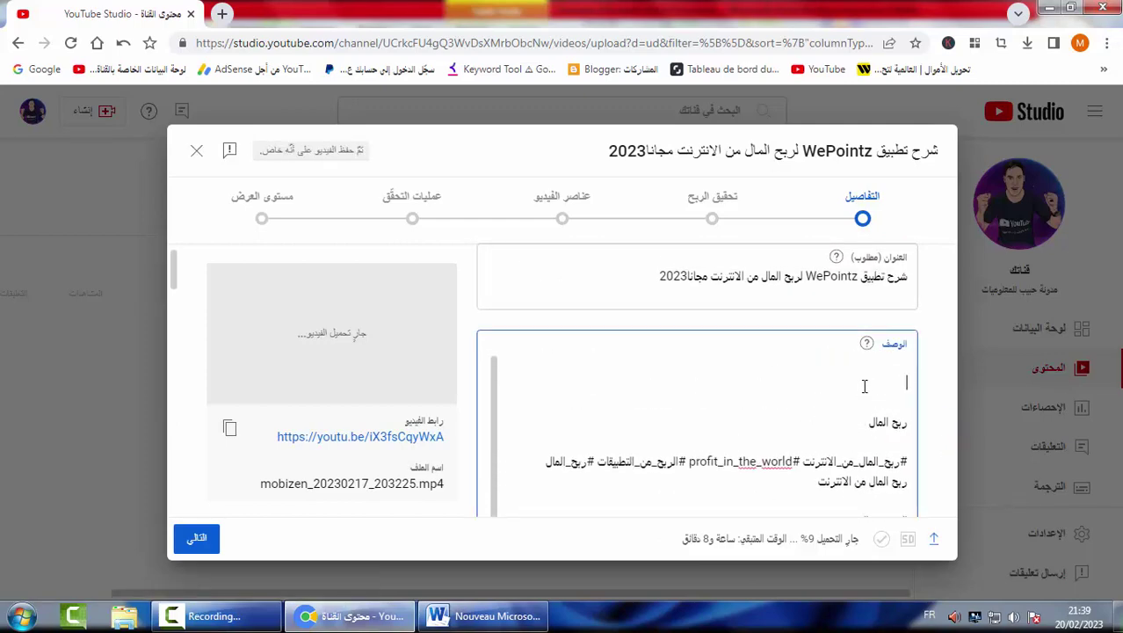
left_click_drag(691, 464, 793, 467)
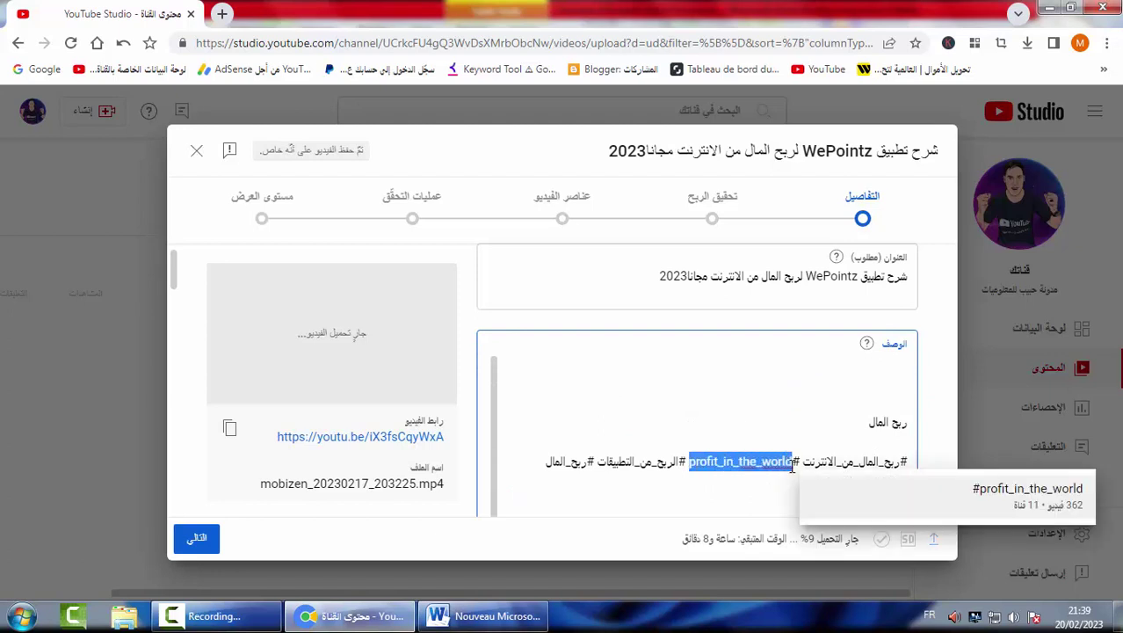
right_click(793, 467)
left_click(795, 203)
Add the line "رابط تطبيق" near the start of the description and paste "profit_in_the_world" on the line below it.
left_click(800, 388)
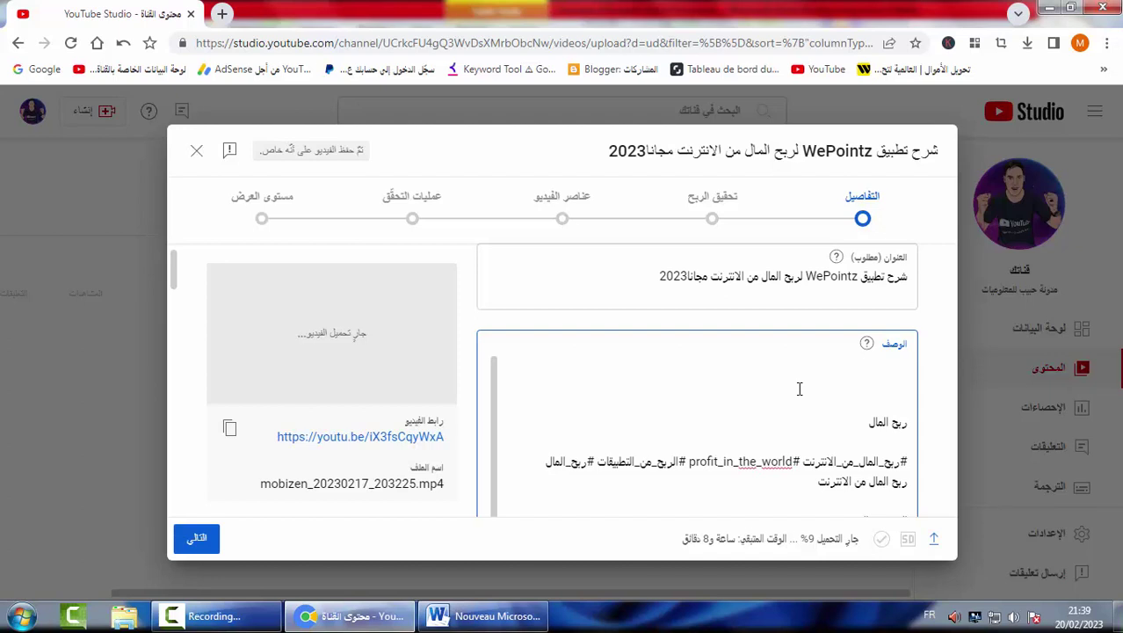
type("V")
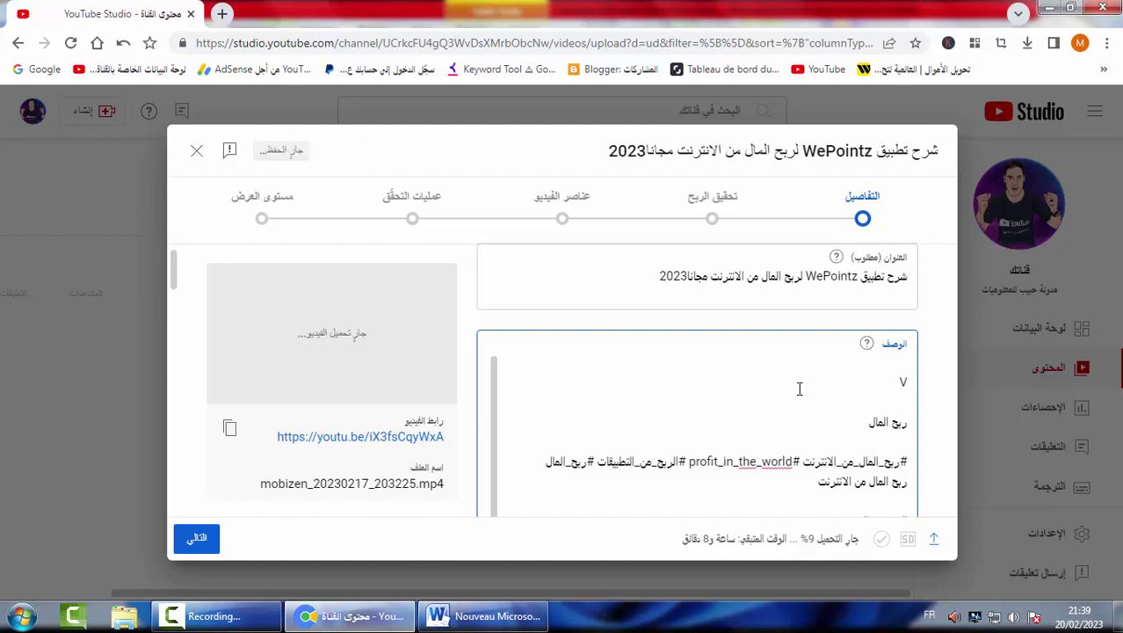
key("BackSpace")
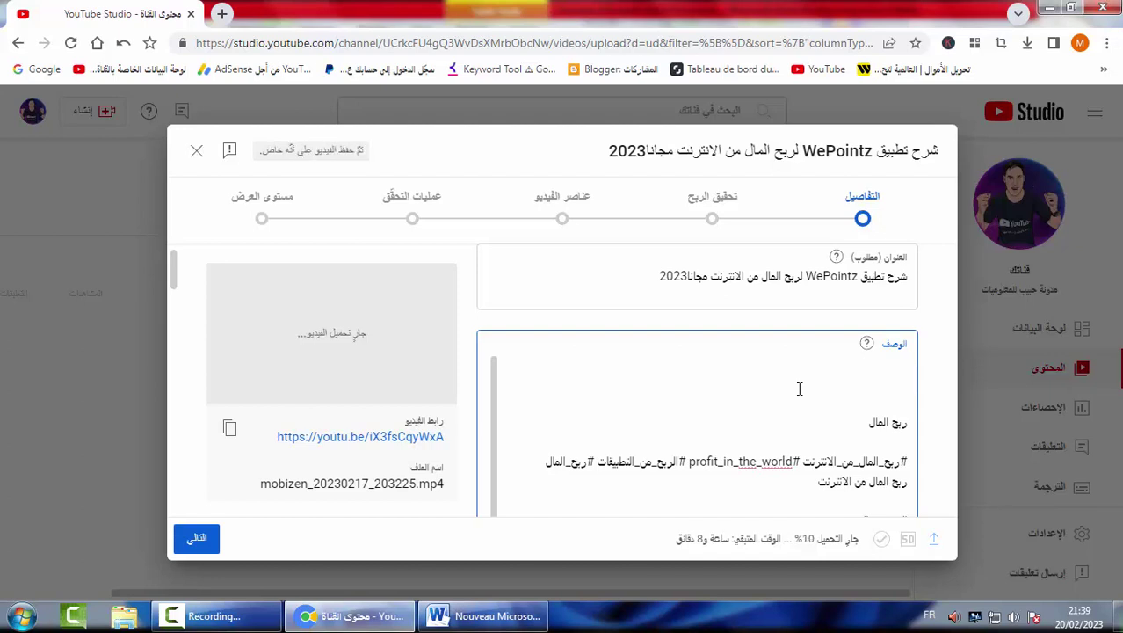
key("alt+shift")
type("ر")
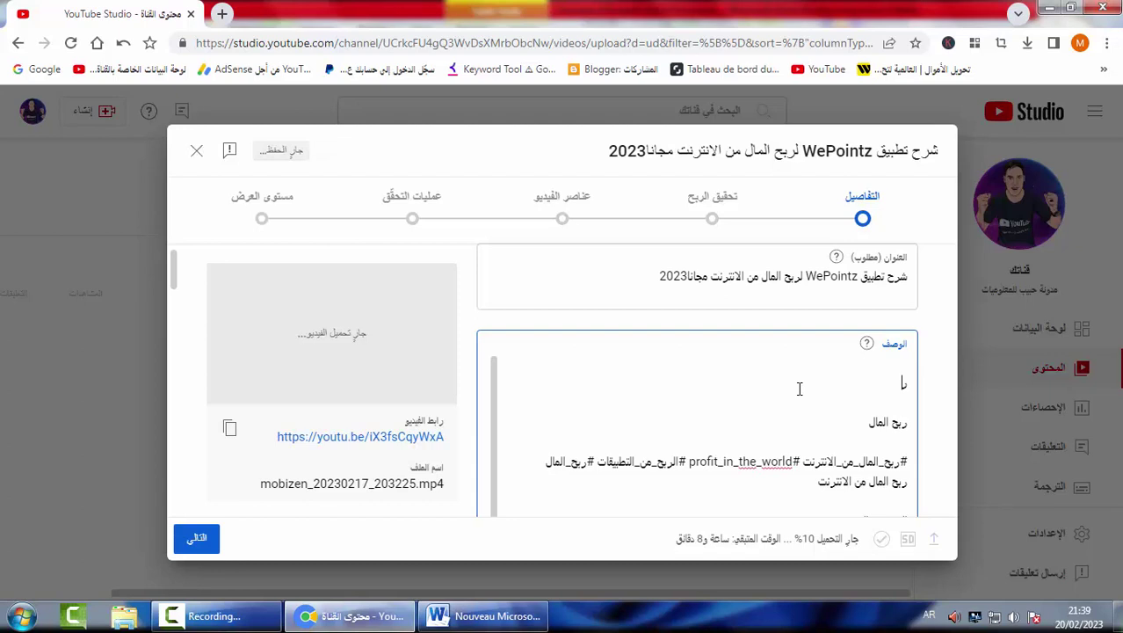
type("اب")
type("ط تح")
type("بيق")
key("Return")
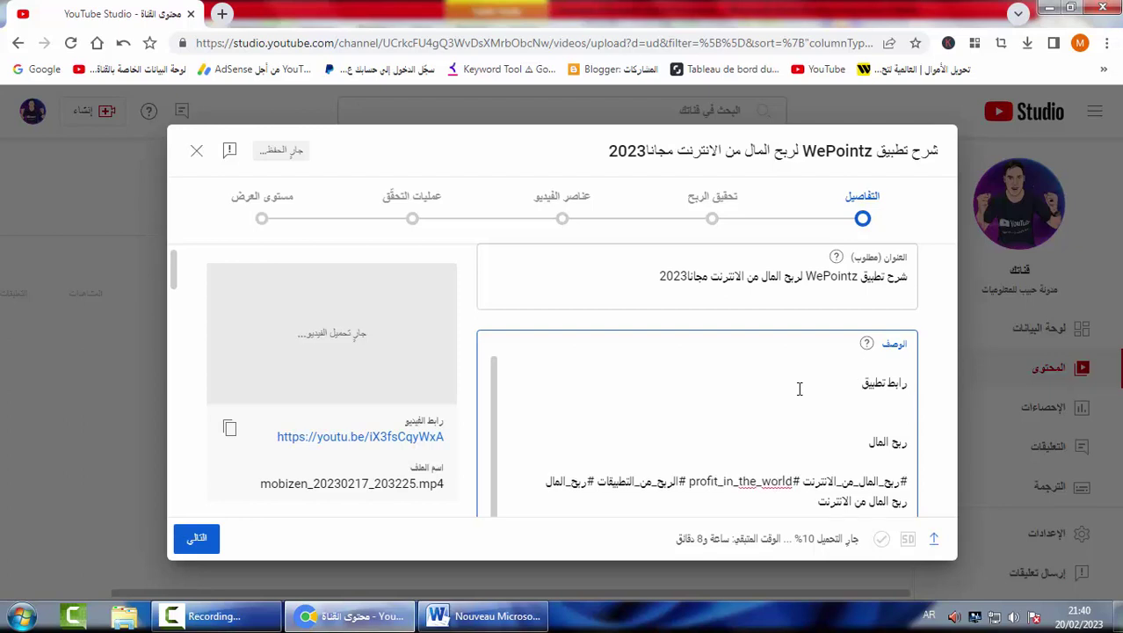
key("ctrl+v")
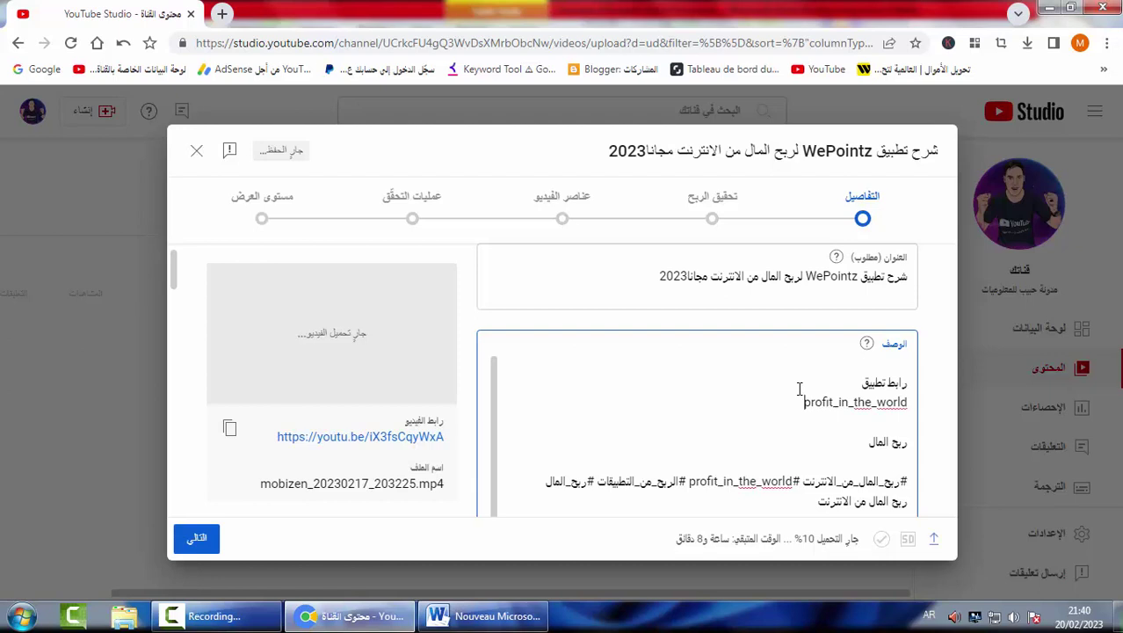
Add the line "كود حصول على 1.000 نقاط" to the description, one blank line below "profit_in_the_world".
key("Return")
key("Return")
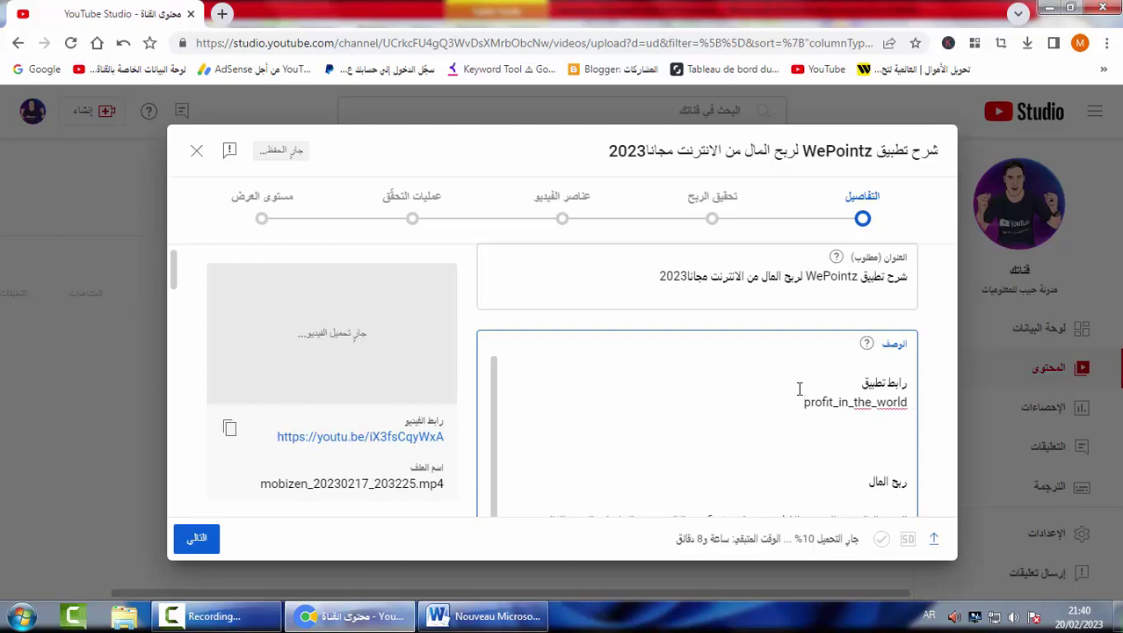
type("ل")
type("و")
type("د حص")
type("و")
type("ل ع")
type("لى")
type("1.000")
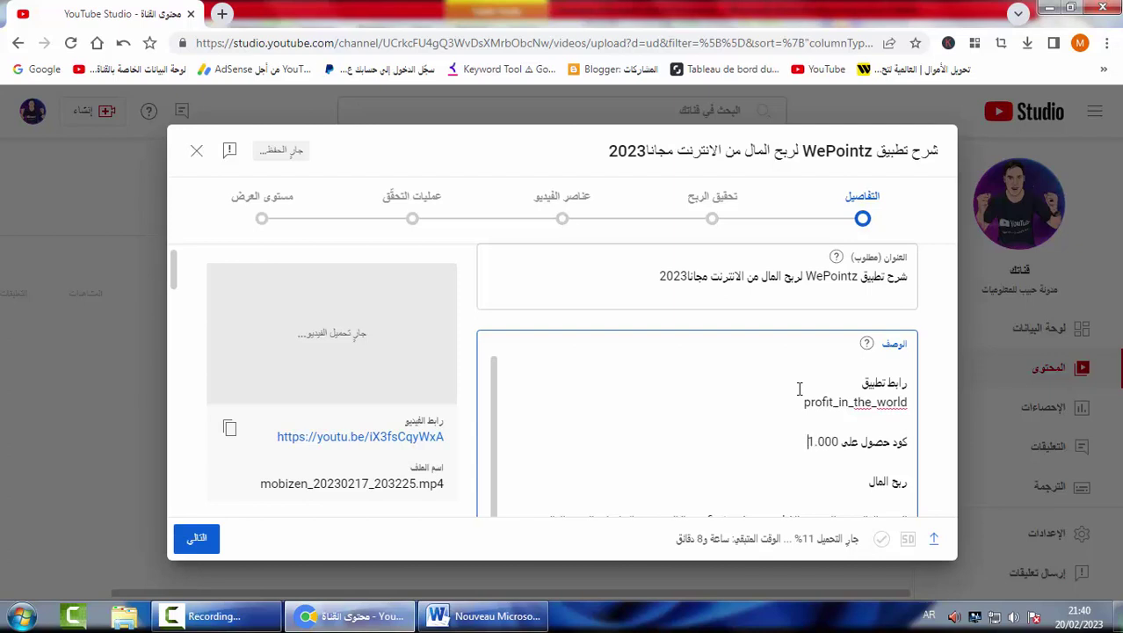
type(" نقاط")
left_click(828, 450)
Go to the video's monetization settings (تحقيق الربح) and set monetization to on (تفعيل).
scroll(708, 453, "down", 8)
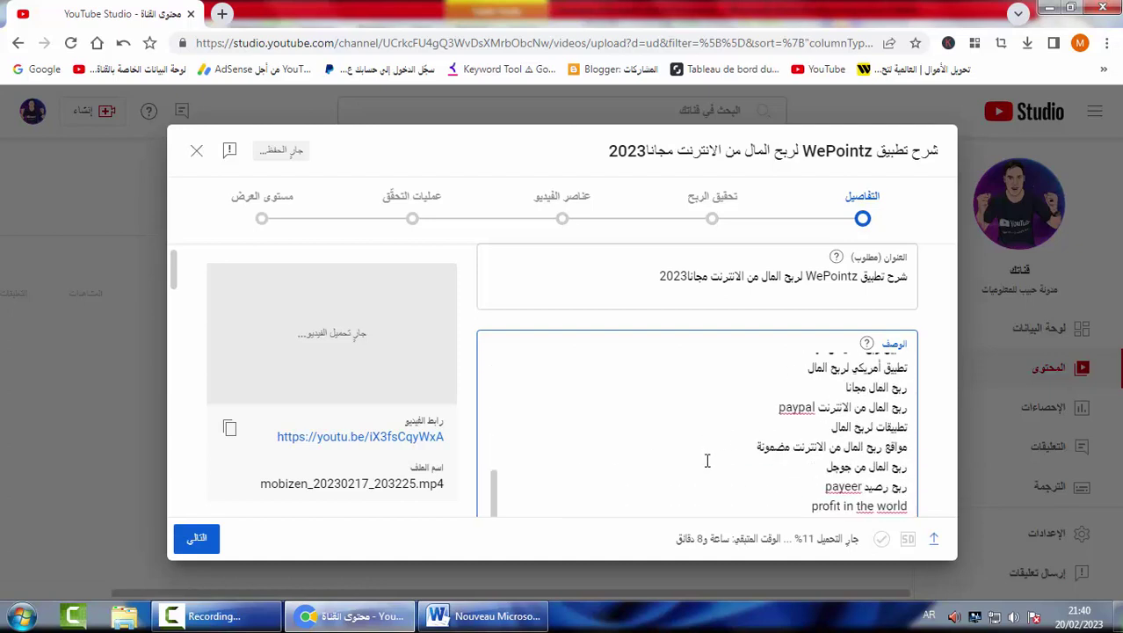
left_click(709, 209)
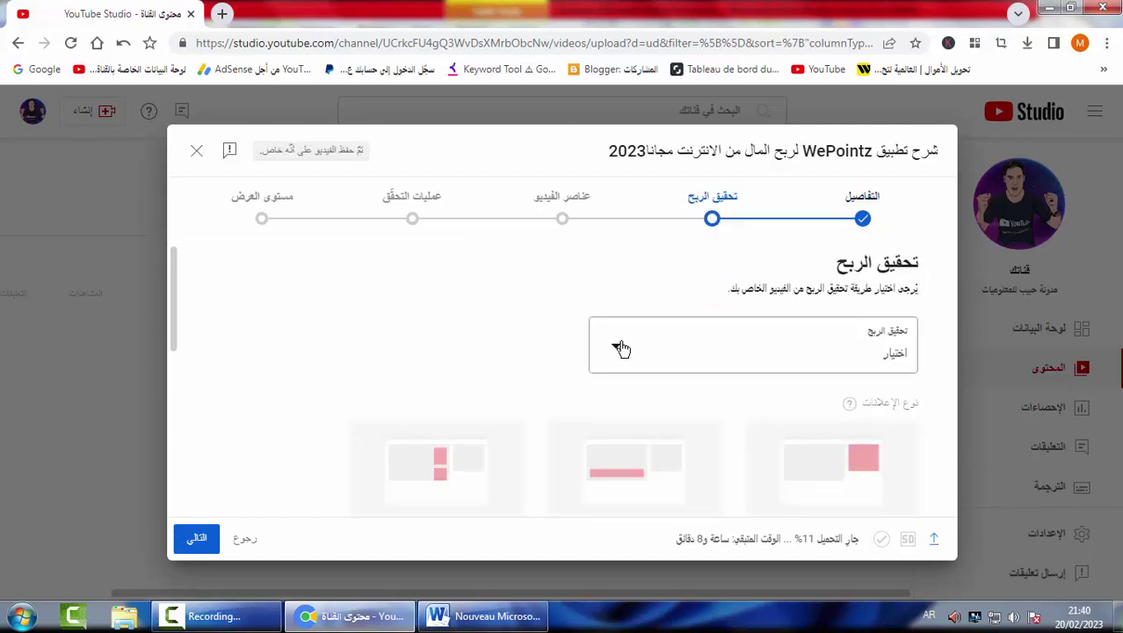
left_click(622, 348)
left_click(890, 347)
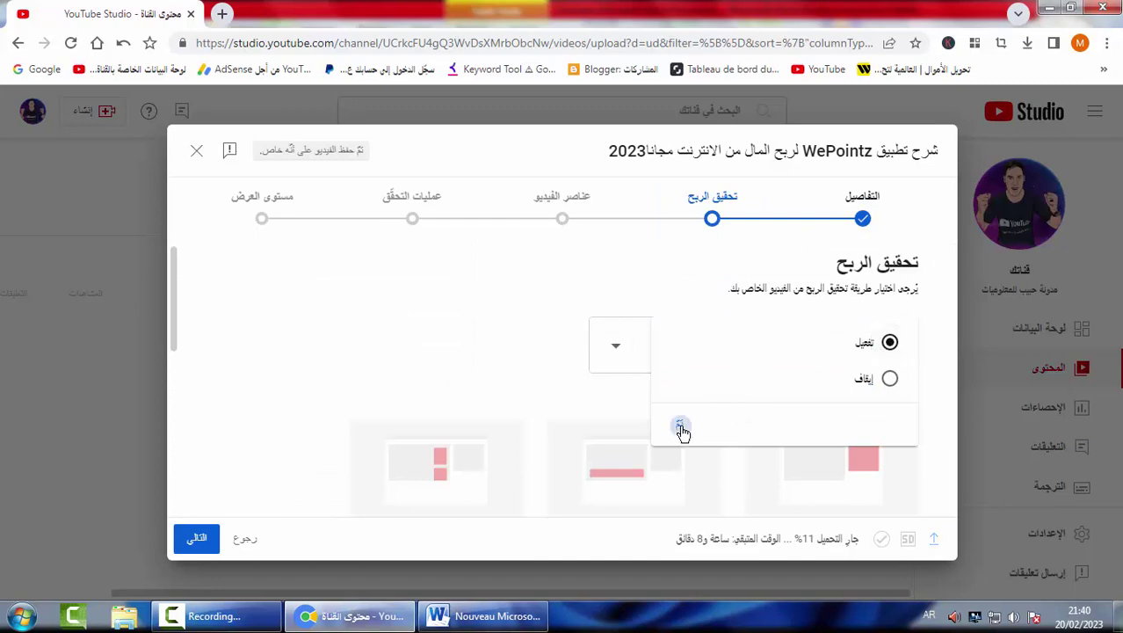
left_click(680, 426)
In the ad suitability check, choose the first option under inappropriate language (لغة غير ملائمة) and submit the rating.
scroll(691, 436, "down", 5)
scroll(673, 337, "up", 8)
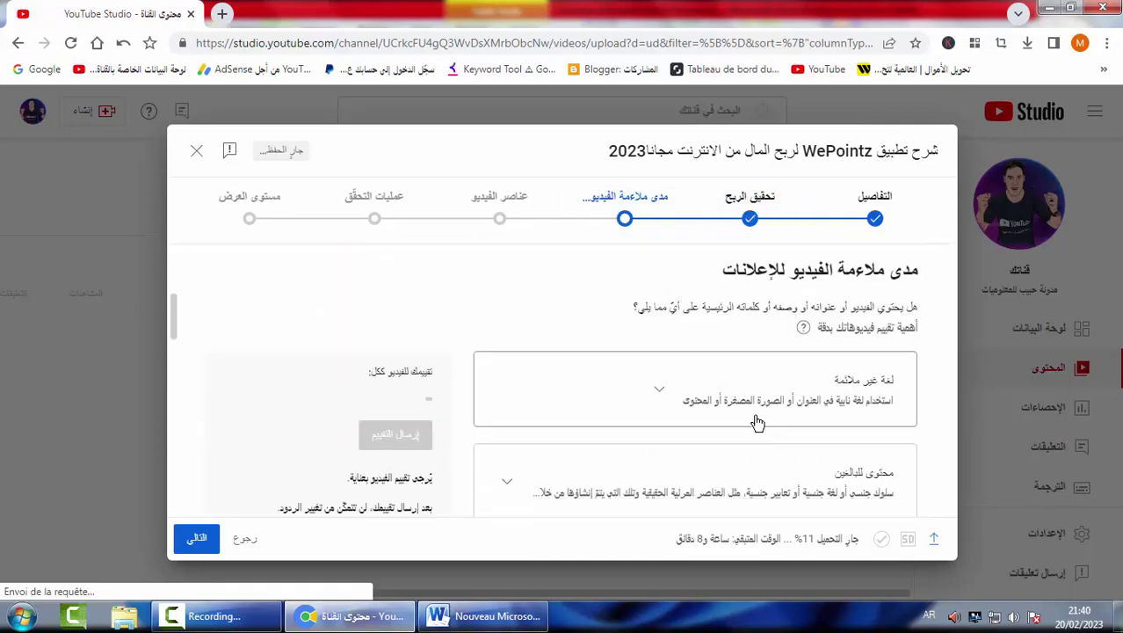
left_click(885, 440)
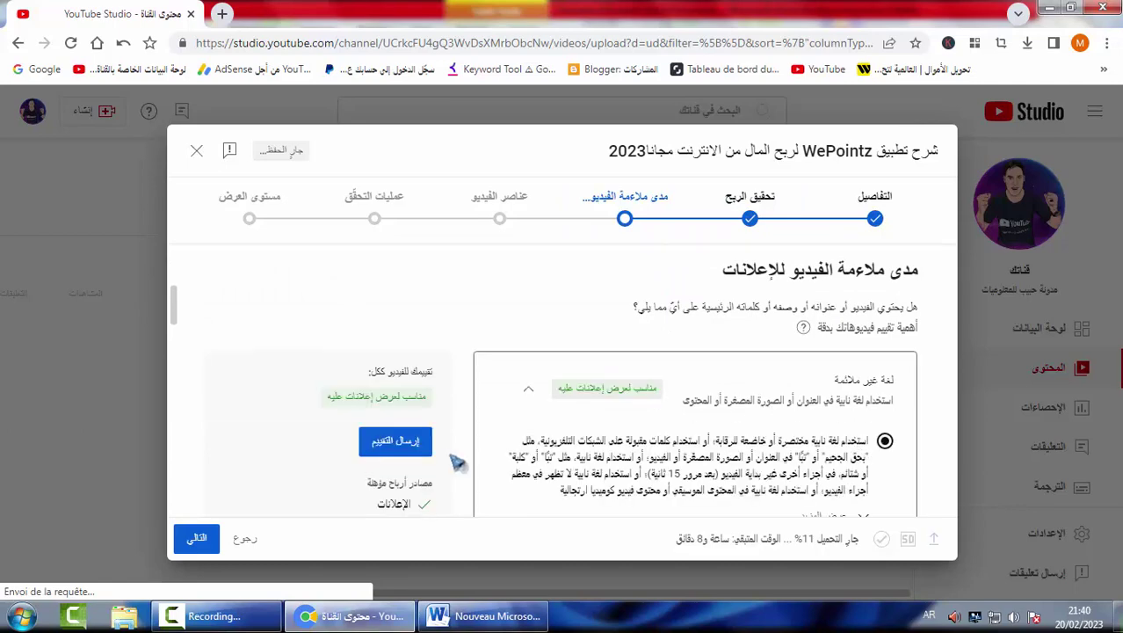
left_click(417, 444)
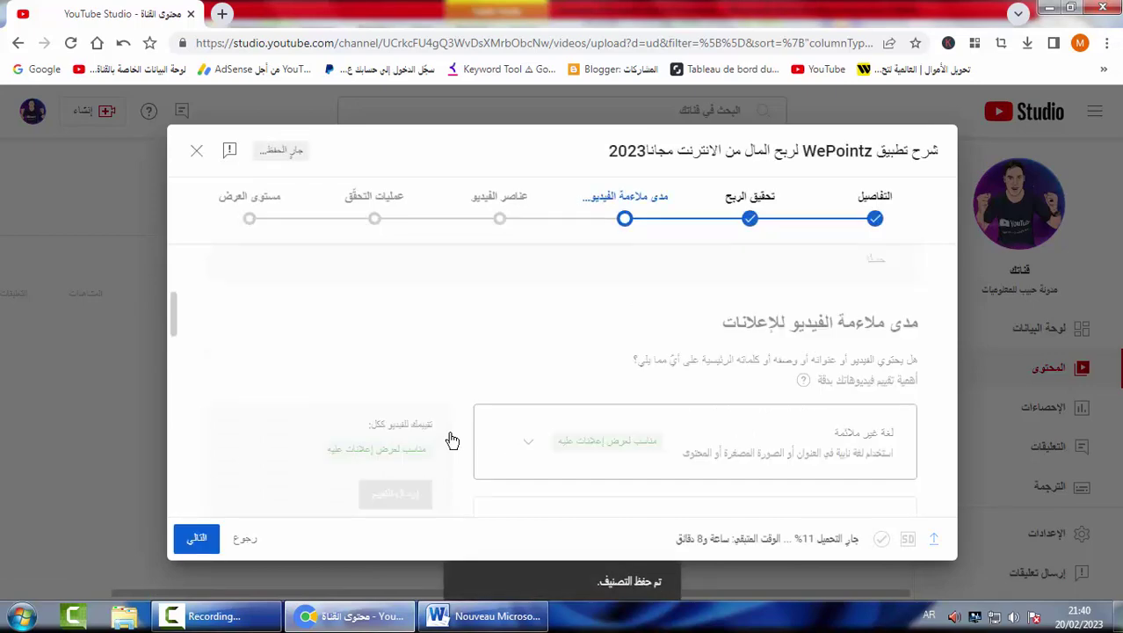
Advance past the video elements and checks stages to visibility (مستوى العرض) and set the video to public (علني).
left_click(490, 218)
left_click(376, 219)
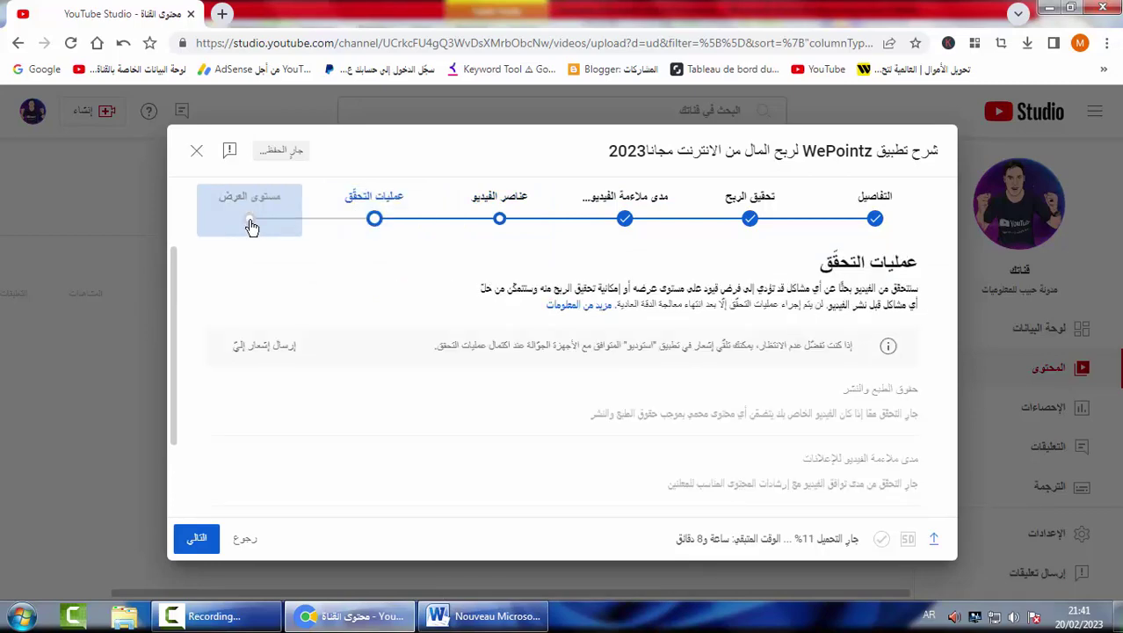
left_click(249, 240)
scroll(873, 336, "down", 5)
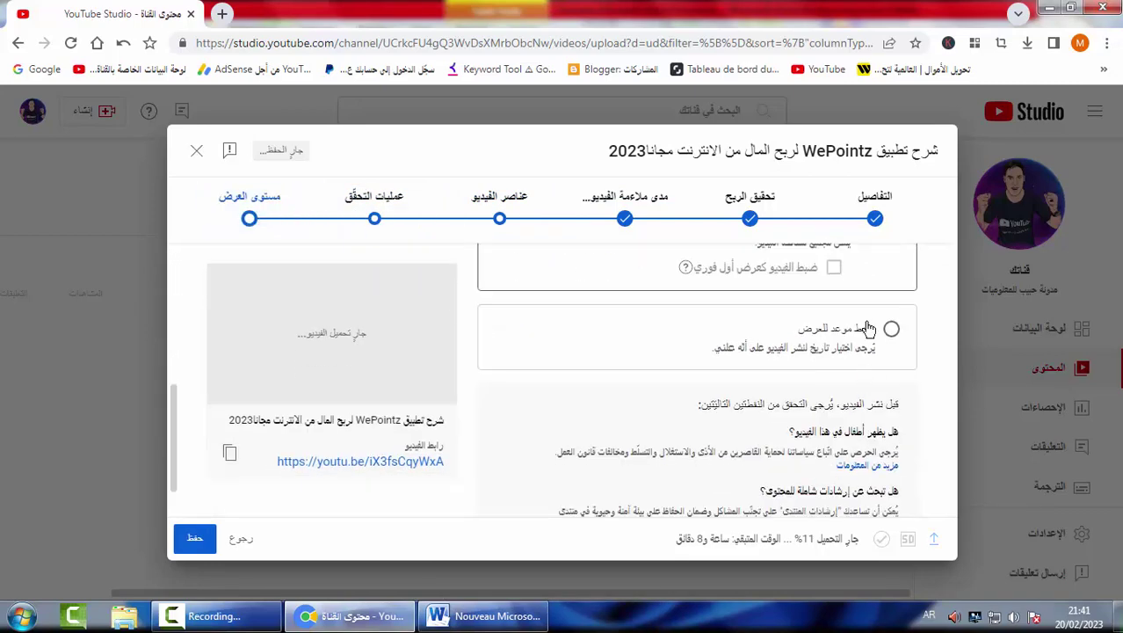
scroll(873, 336, "up", 1)
left_click(865, 307)
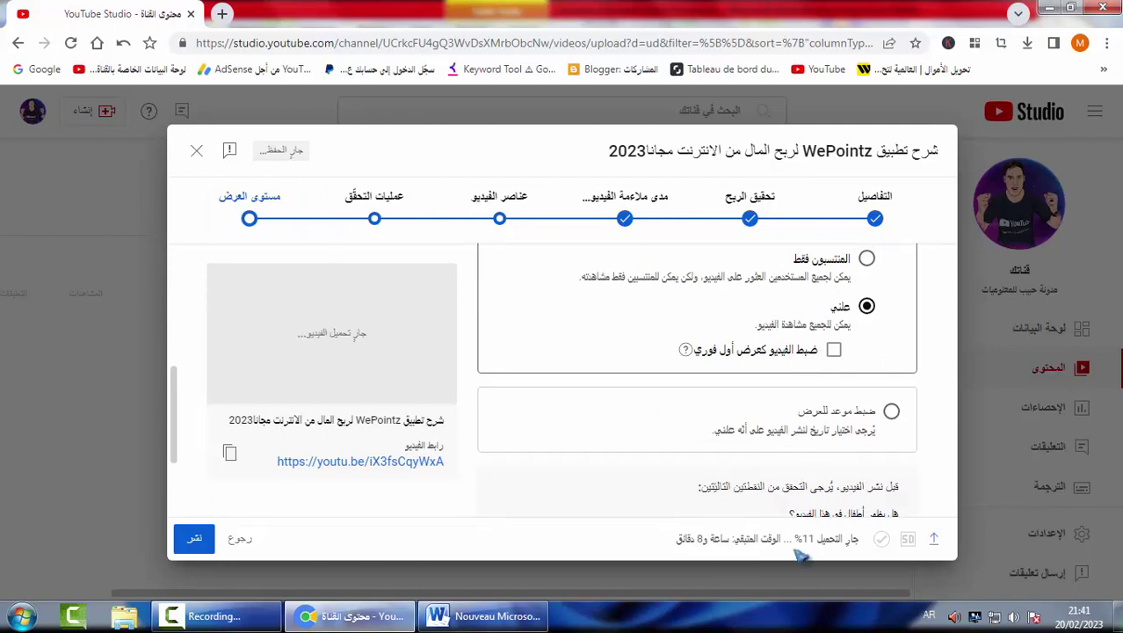
left_click_drag(699, 540, 883, 527)
scroll(624, 431, "up", 5)
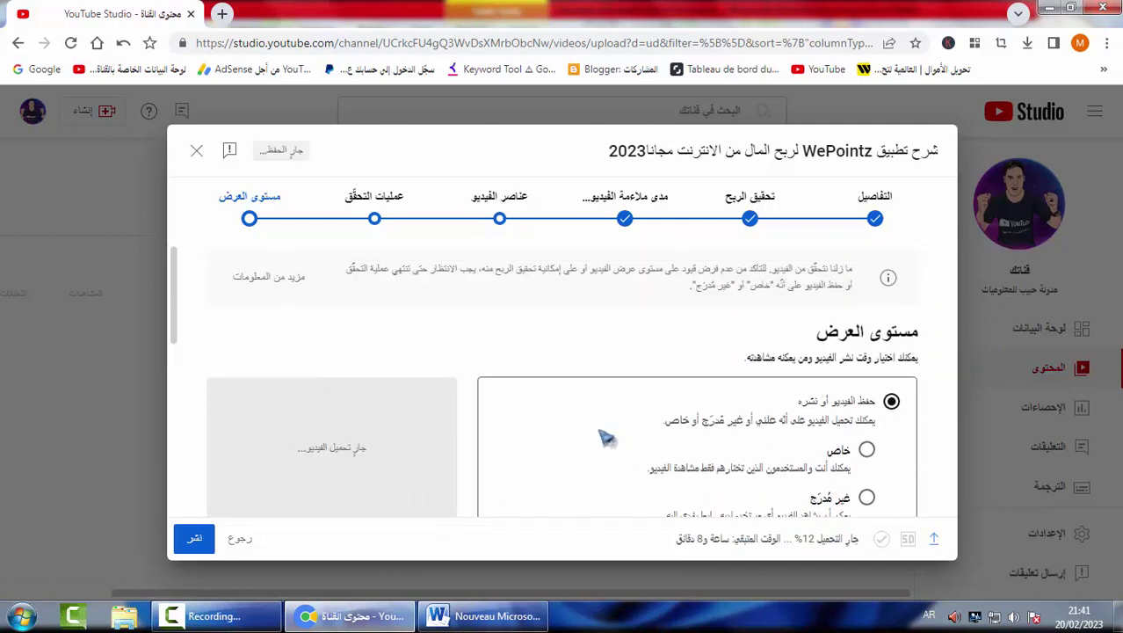